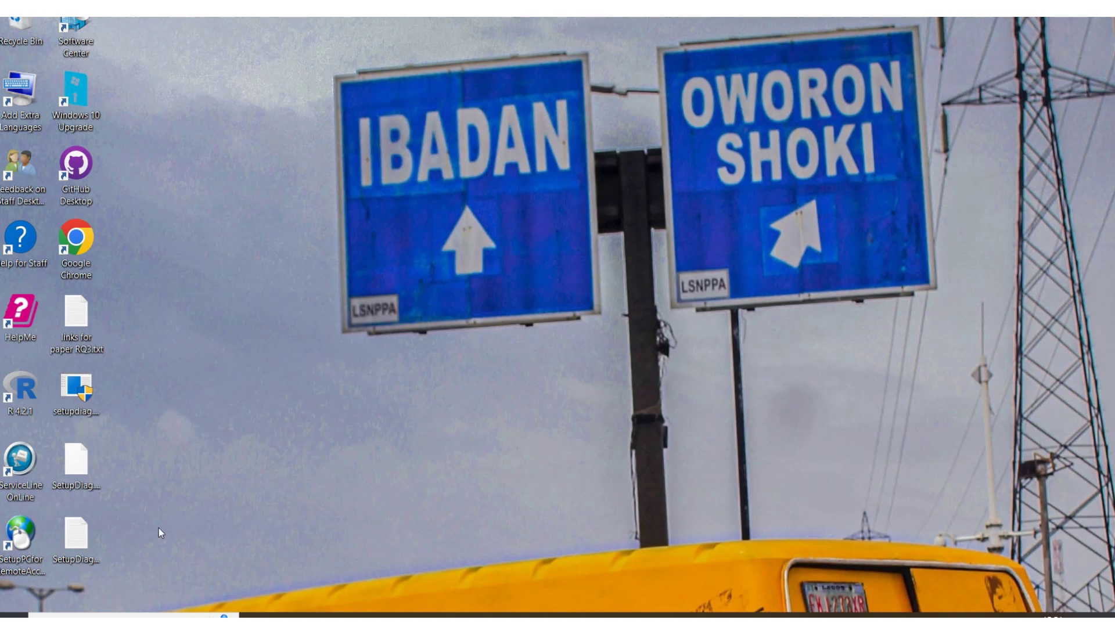
# - Launch QGIS Desktop 3.26.3 and start a new empty project
pyautogui.press('super+s')
pyautogui.press('super')
pyautogui.write('agis')
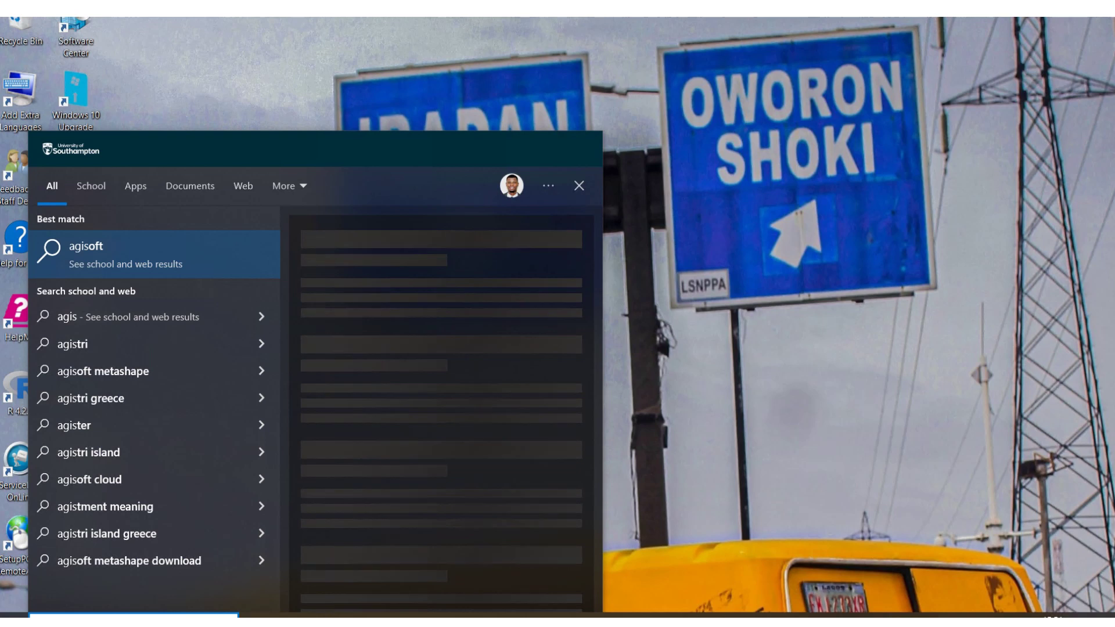
pyautogui.press('BackSpace')
pyautogui.press('BackSpace')
pyautogui.press('BackSpace')
pyautogui.press('BackSpace')
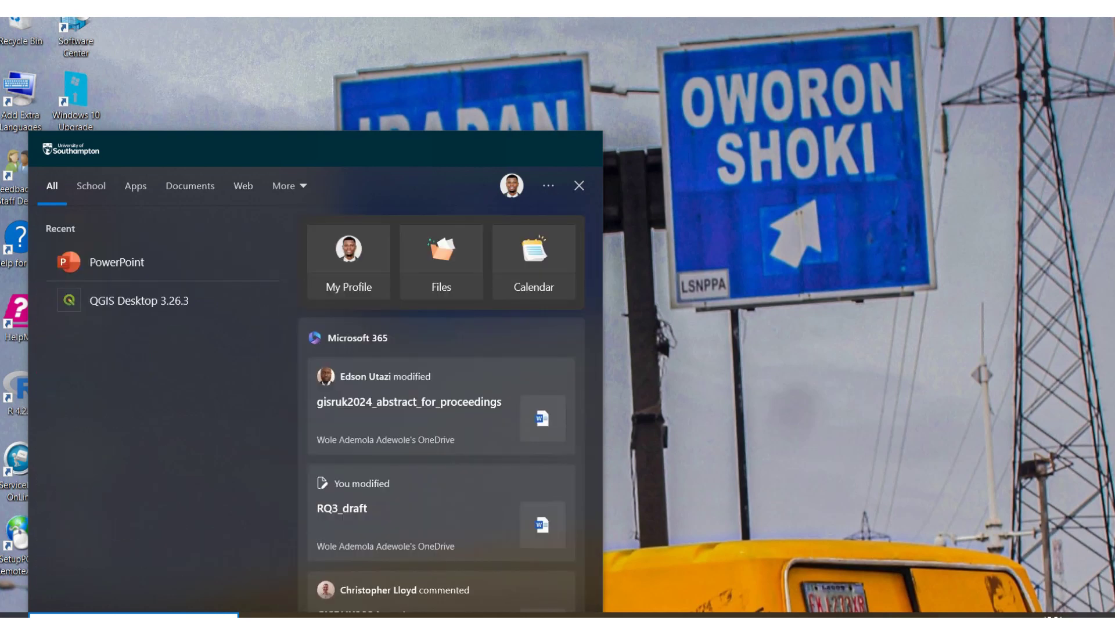
pyautogui.write('qgis')
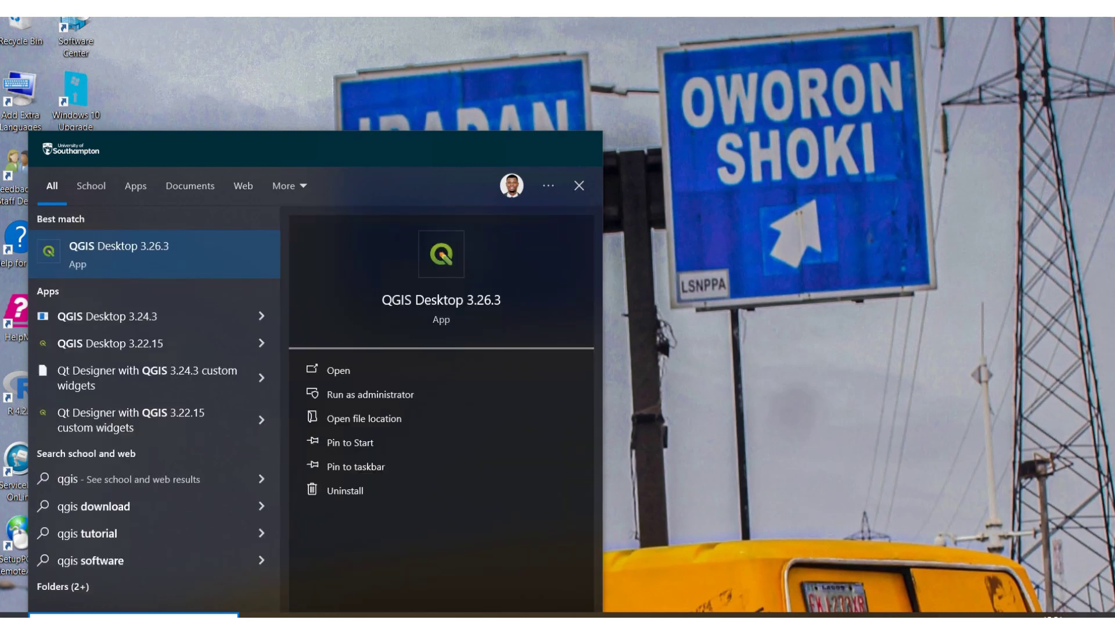
pyautogui.press('Return')
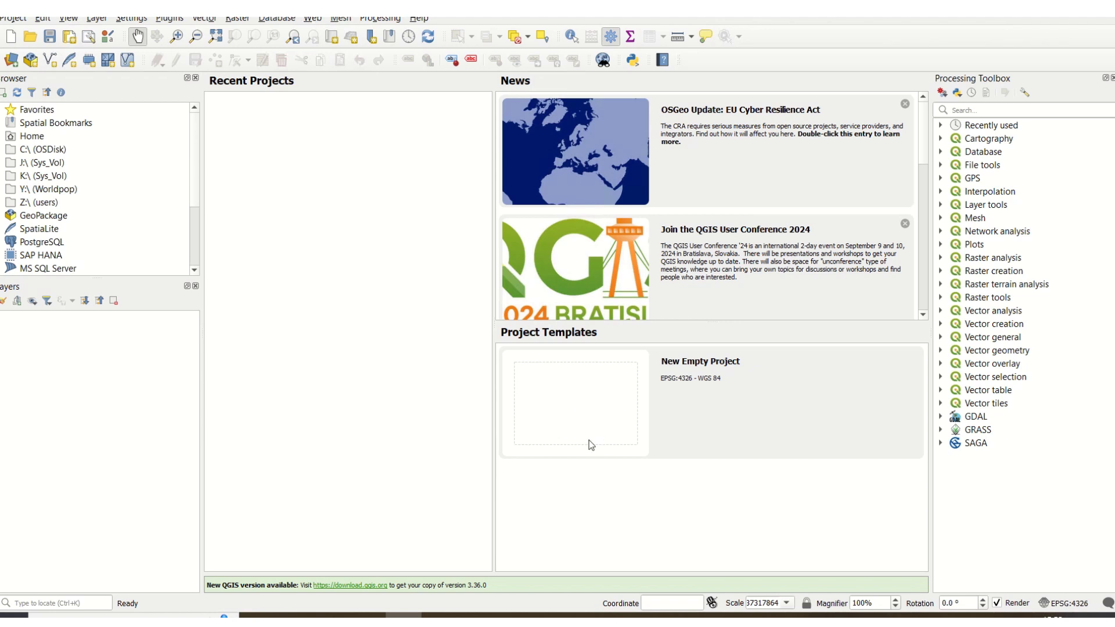
pyautogui.click(13, 40)
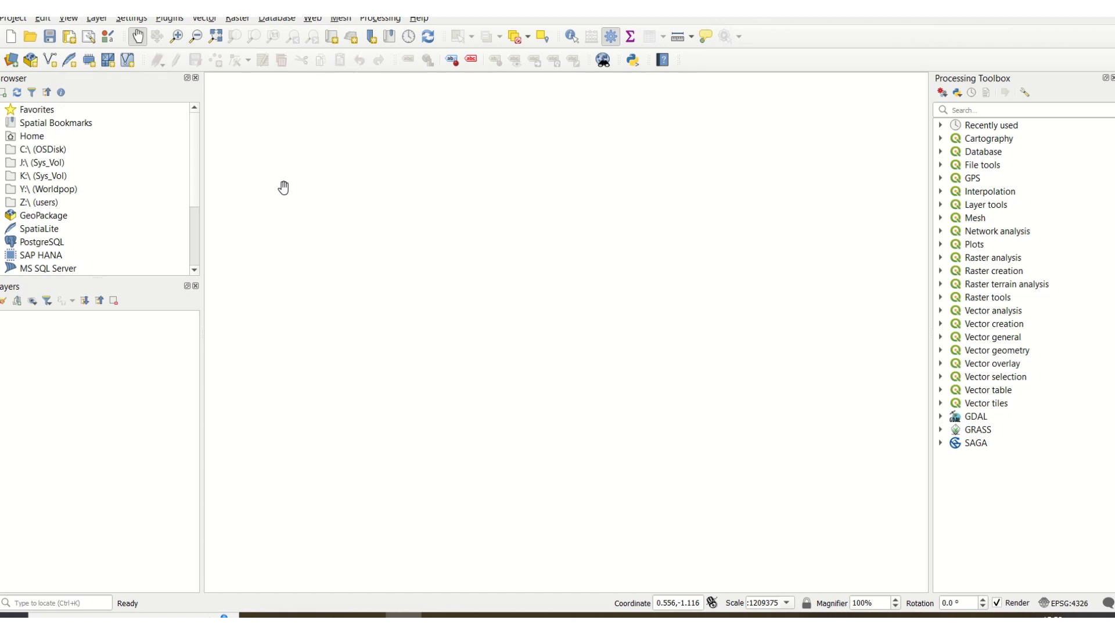
# - Add geoBoundaries-NGA-ADM1.shp from the geoBoundaries-NGA-ADM1-all folder in Downloads to the project as a vector layer
pyautogui.click(10, 61)
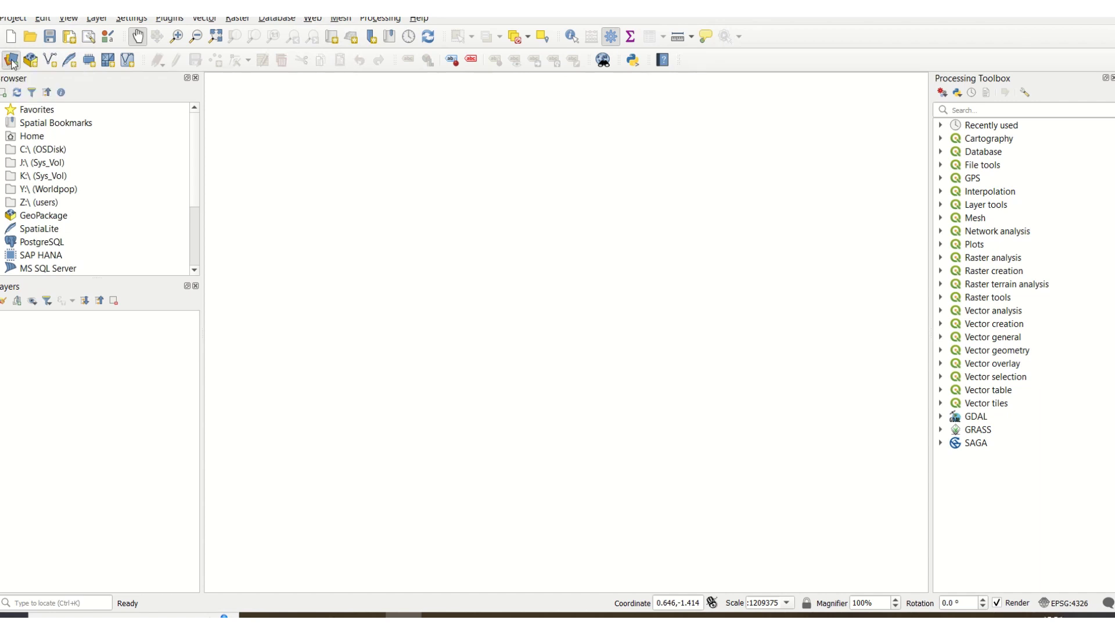
pyautogui.click(11, 62)
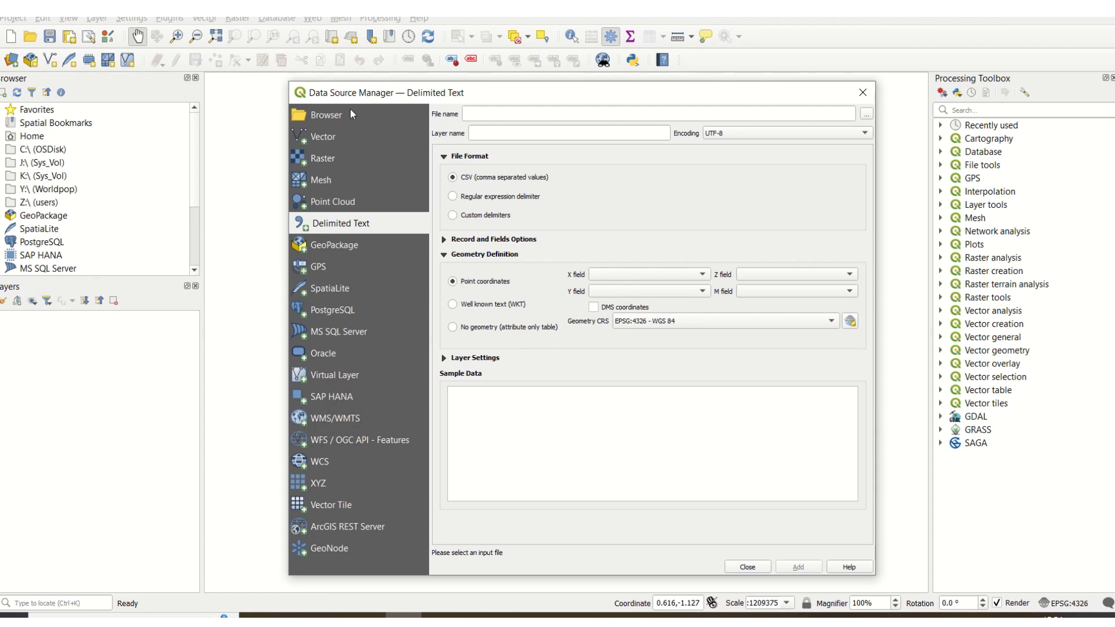
pyautogui.moveTo(369, 83); pyautogui.dragTo(368, 91)
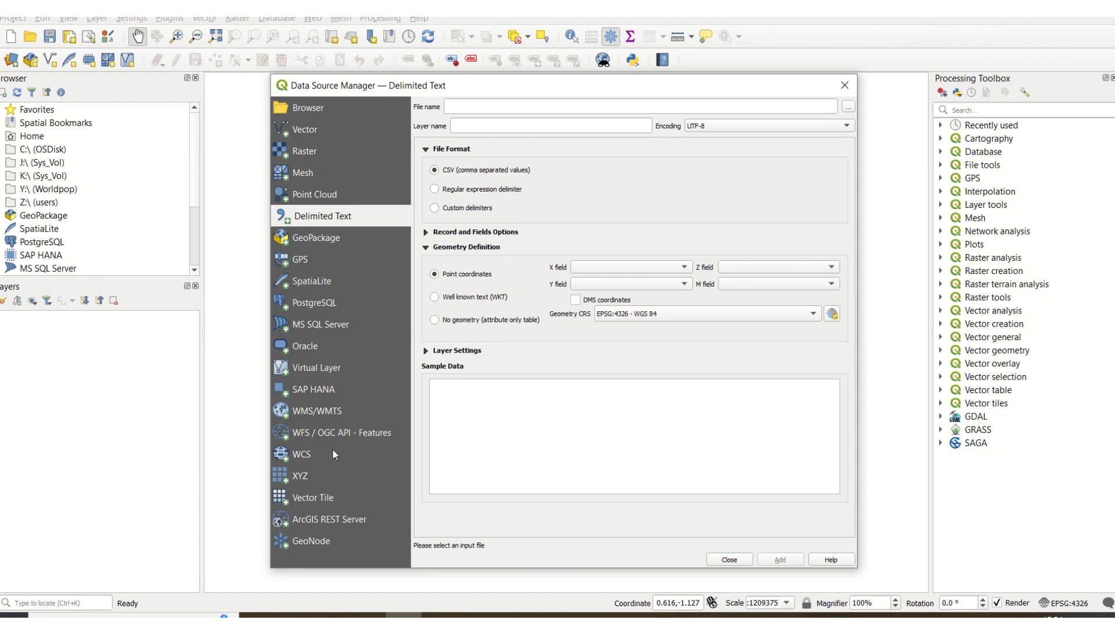
pyautogui.click(319, 127)
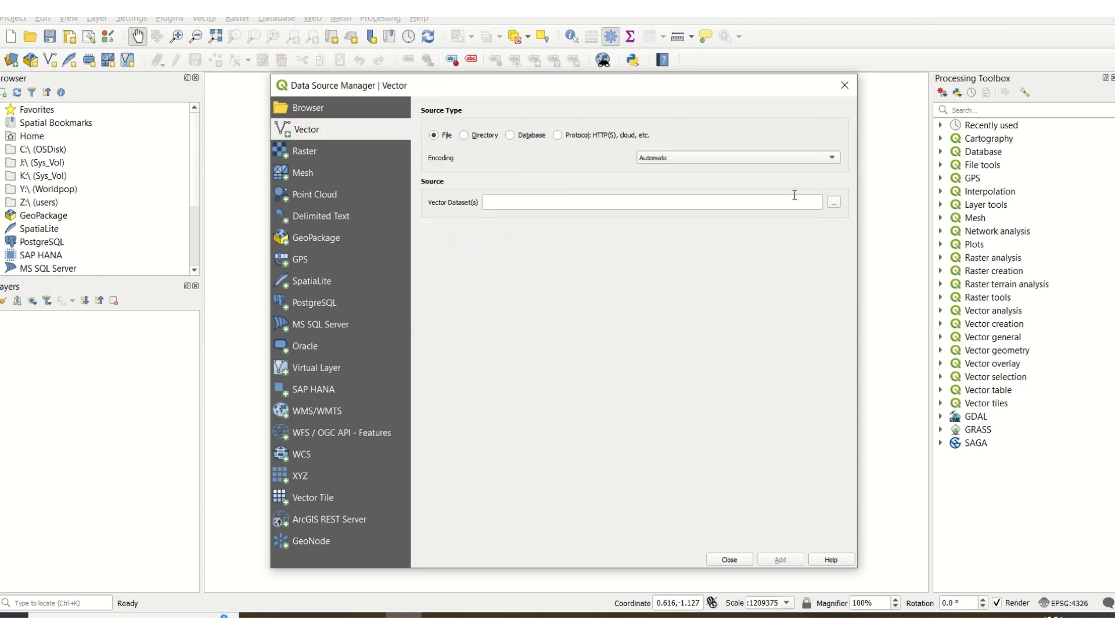
pyautogui.click(834, 203)
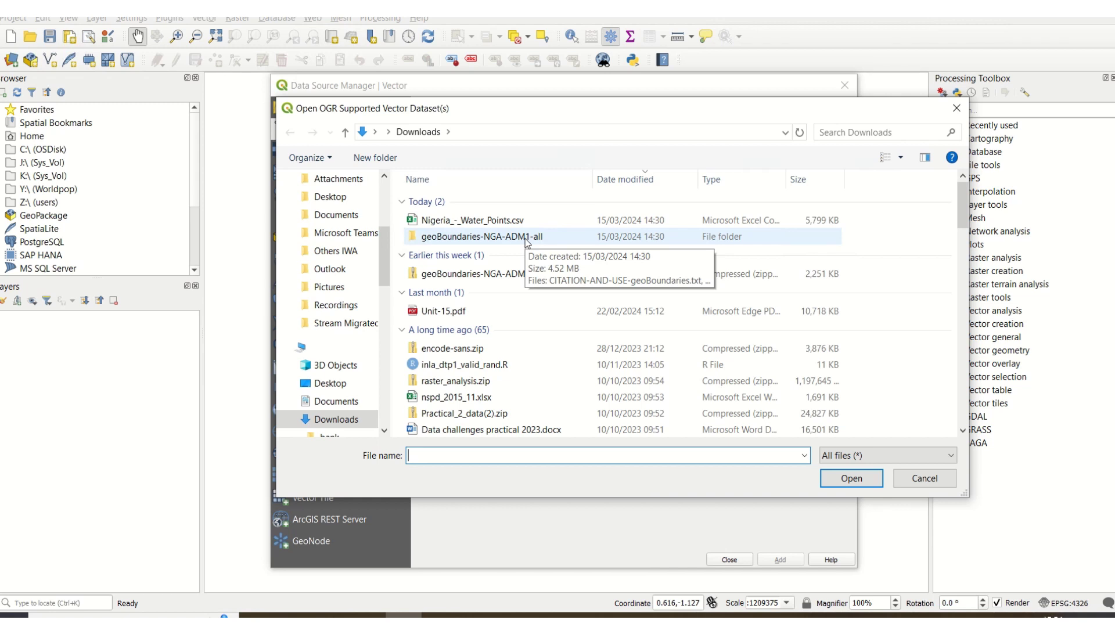
pyautogui.click(526, 241)
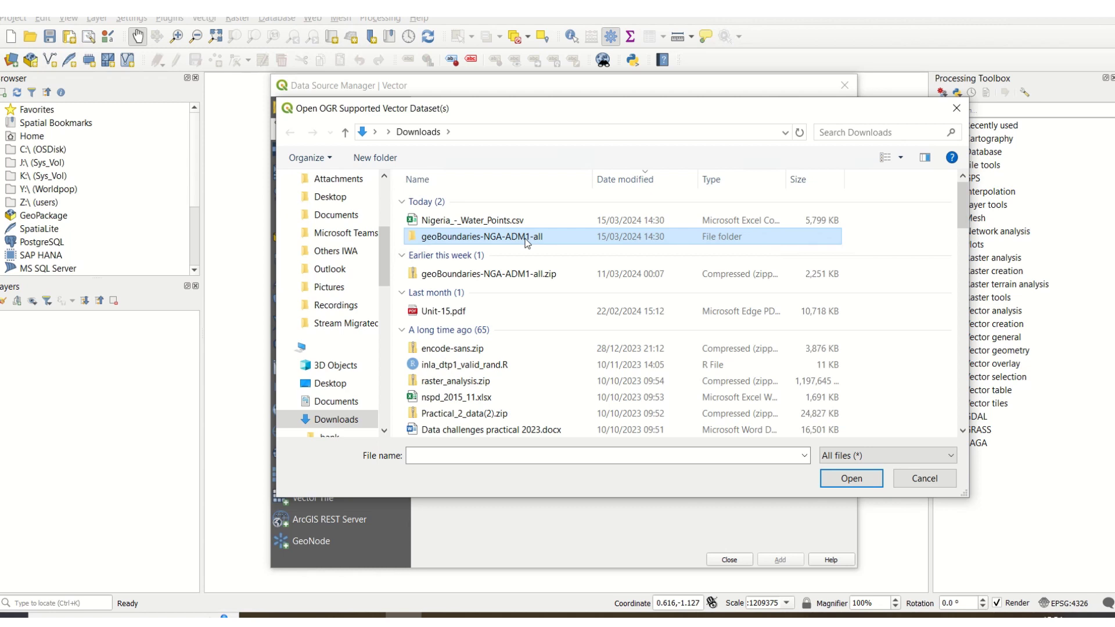
pyautogui.doubleClick(527, 239)
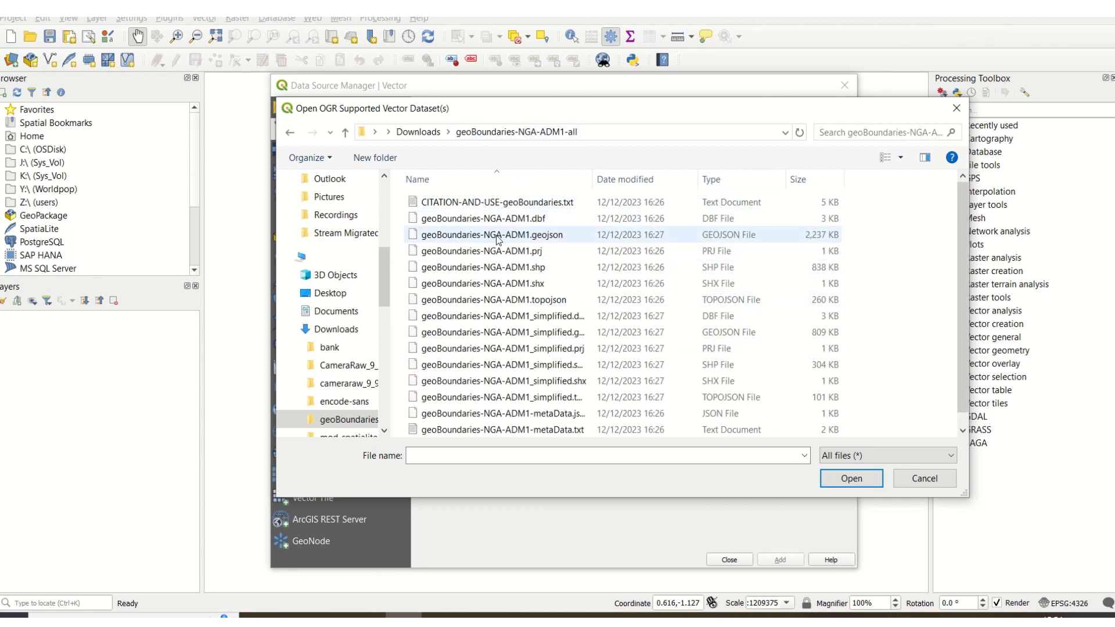
pyautogui.click(510, 268)
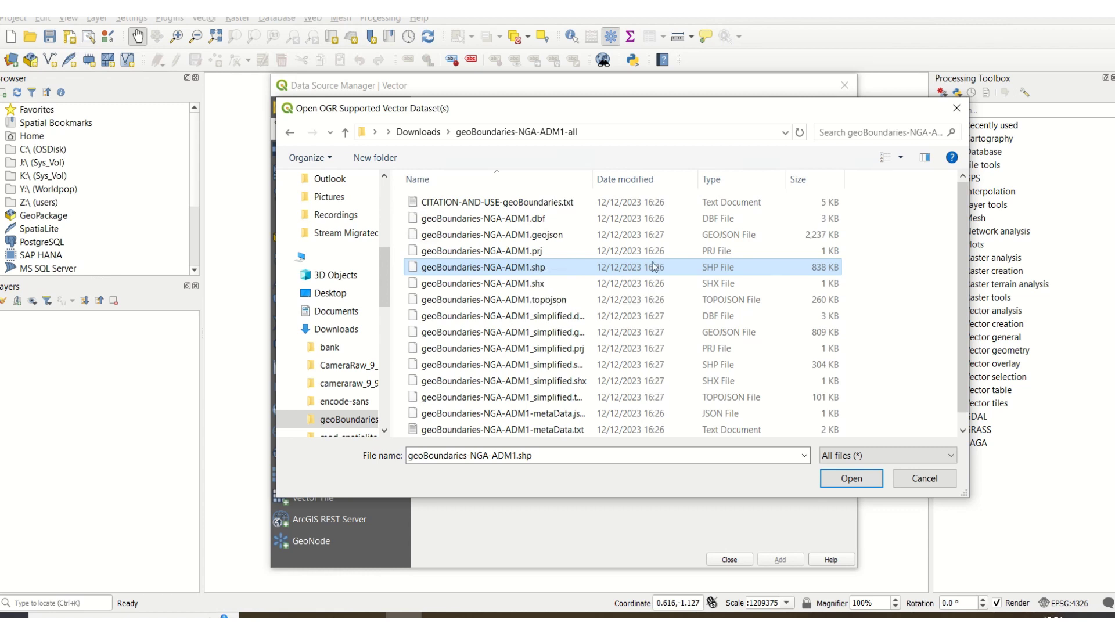
pyautogui.click(849, 478)
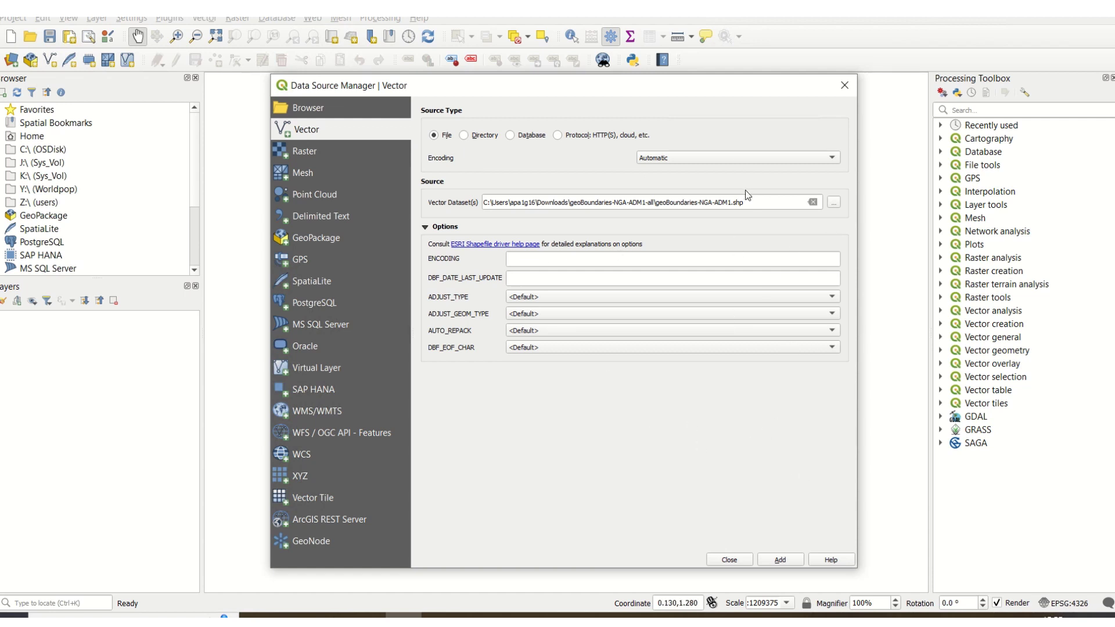
pyautogui.click(779, 561)
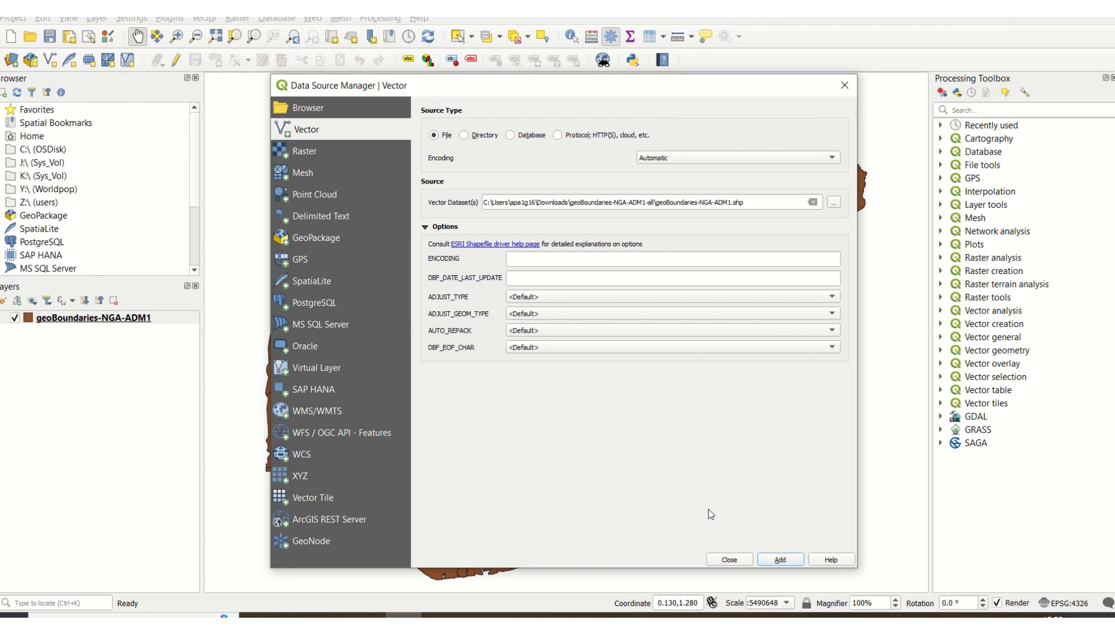
pyautogui.click(729, 560)
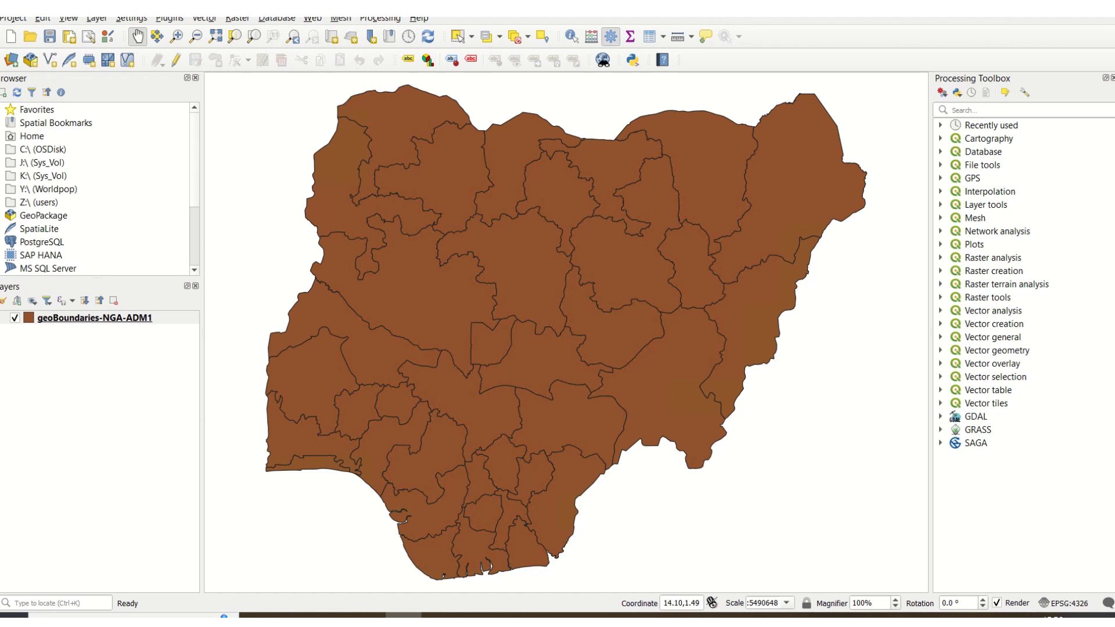
# - Load Nigeria_-_Water_Points.csv from Downloads as the source file for a new delimited text layer
pyautogui.click(10, 61)
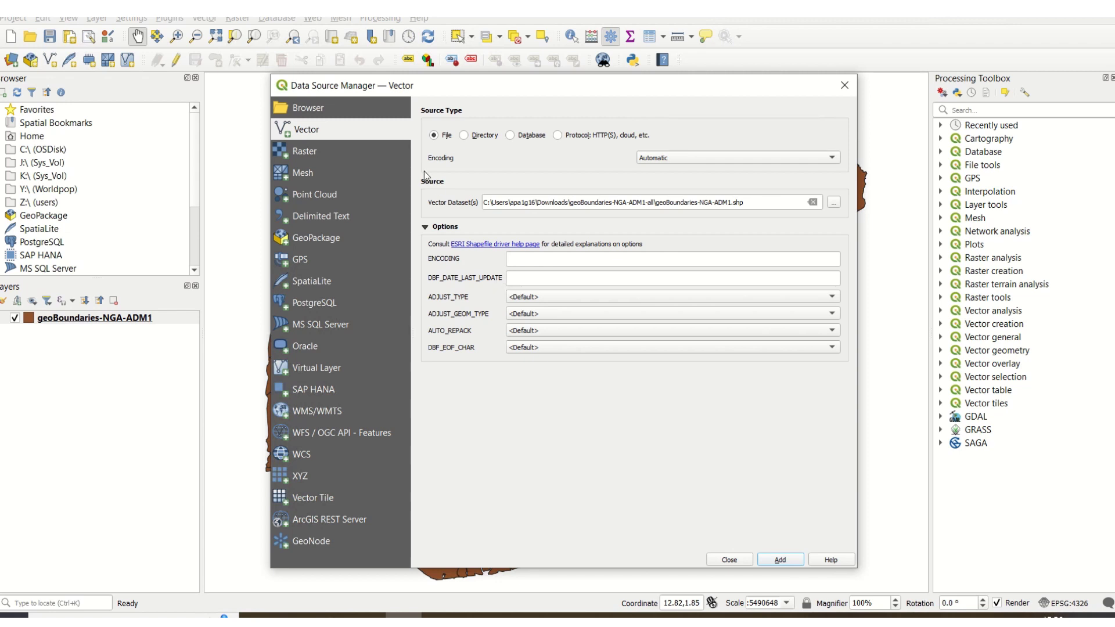
pyautogui.click(331, 215)
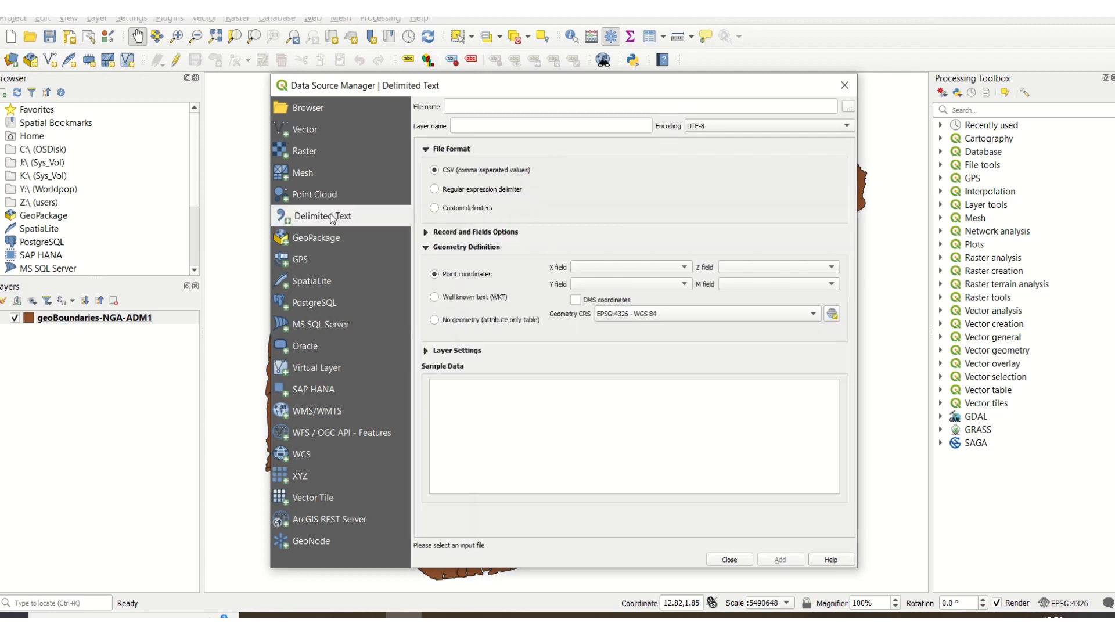
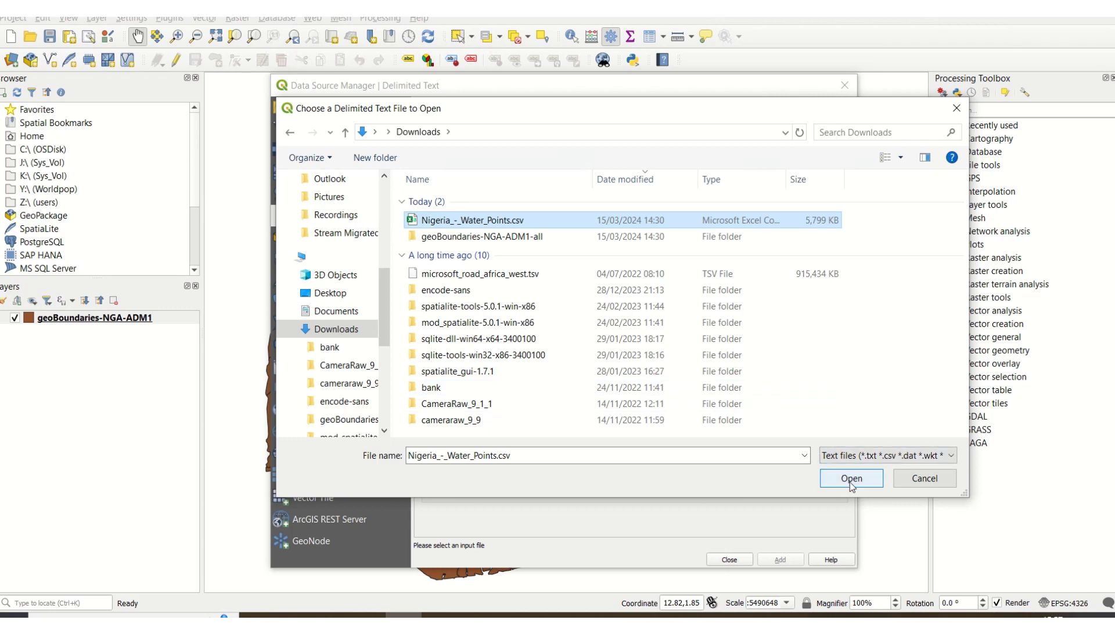
pyautogui.click(851, 481)
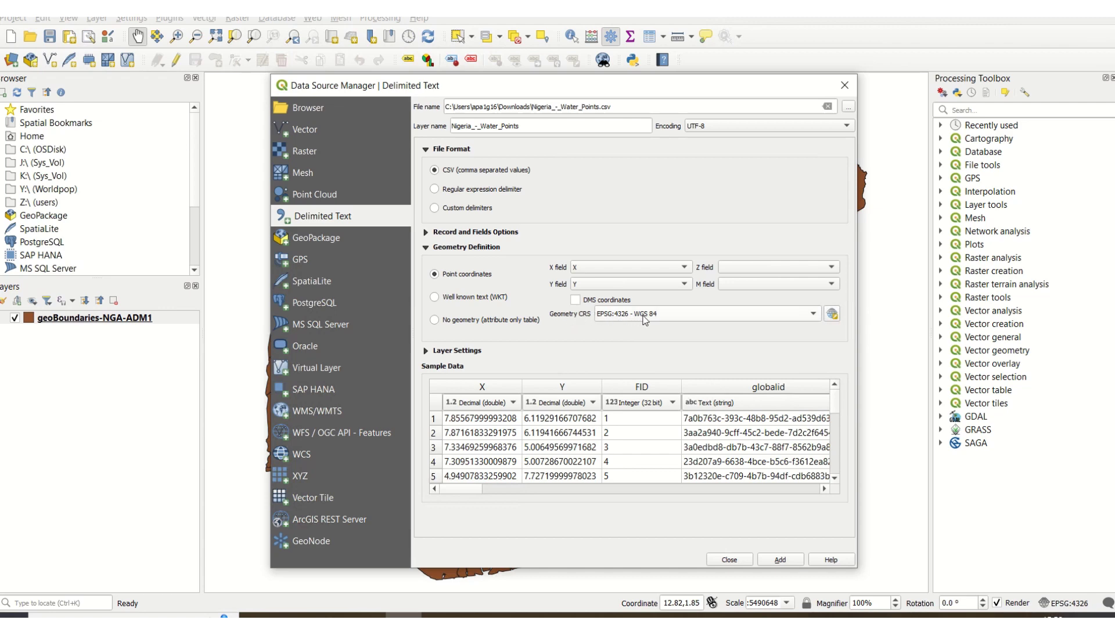
# - Examine the geometry CRS choices for the water points, including the predefined coordinate reference systems, without changing the selection
pyautogui.click(685, 318)
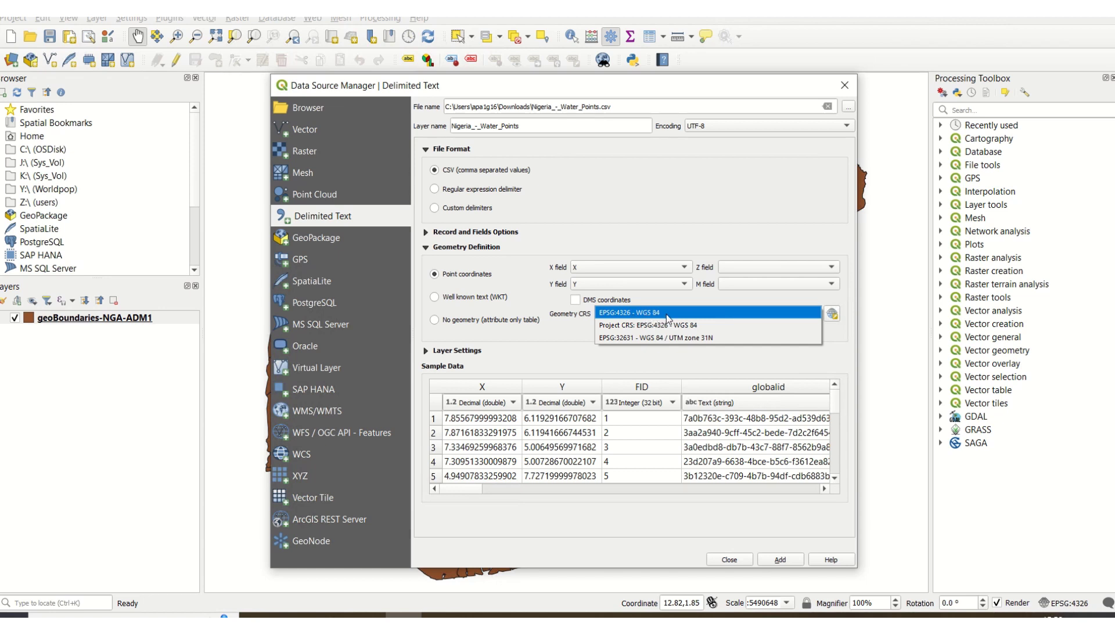
pyautogui.click(673, 243)
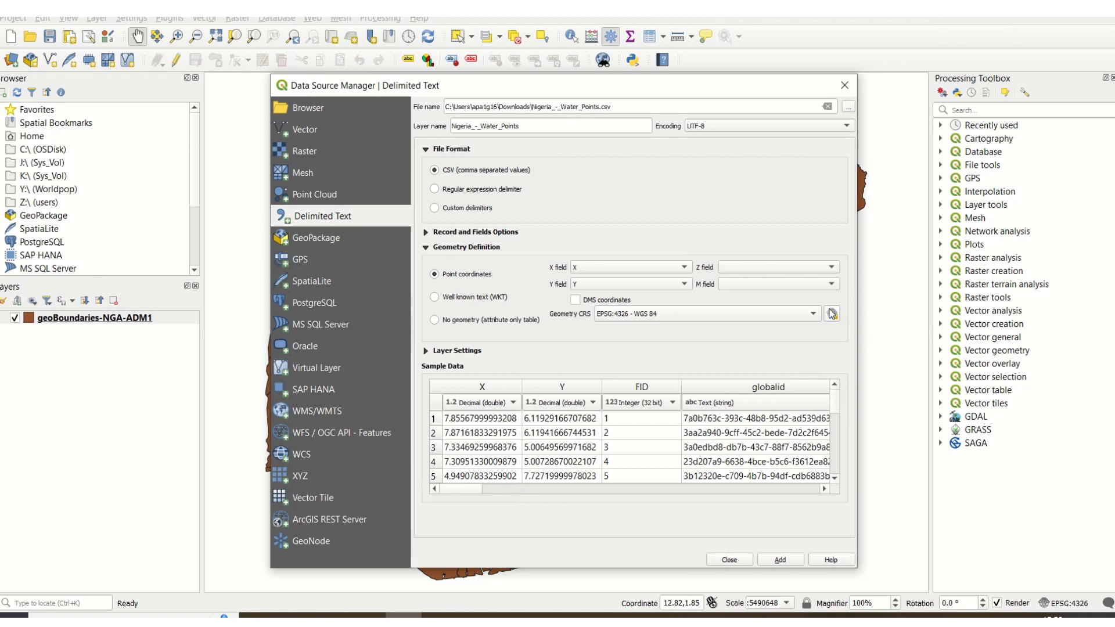
pyautogui.click(803, 316)
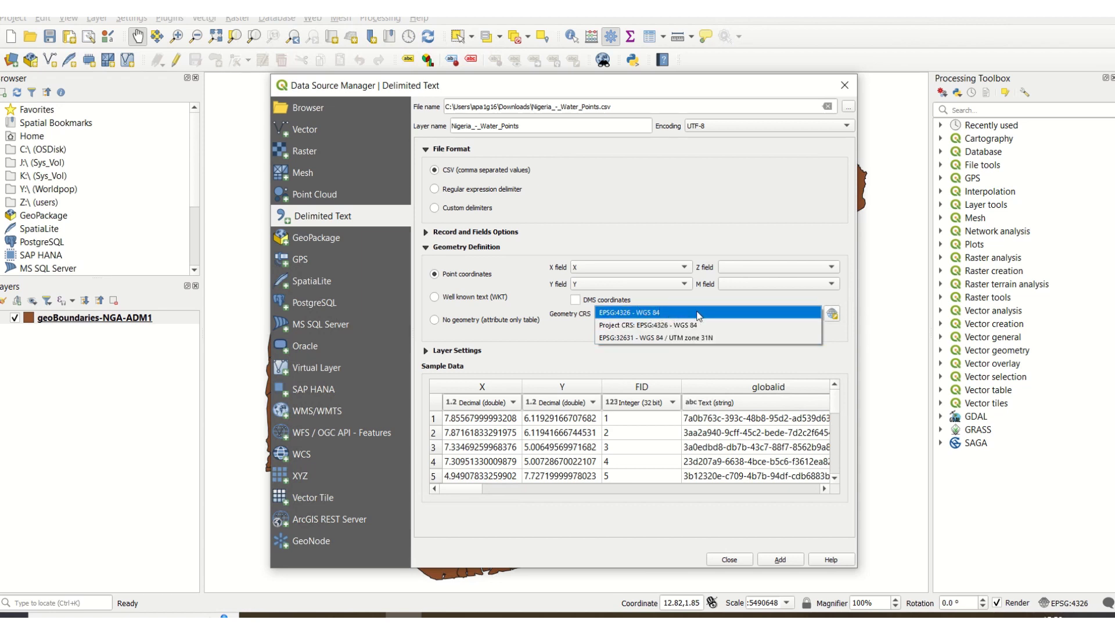
pyautogui.click(832, 314)
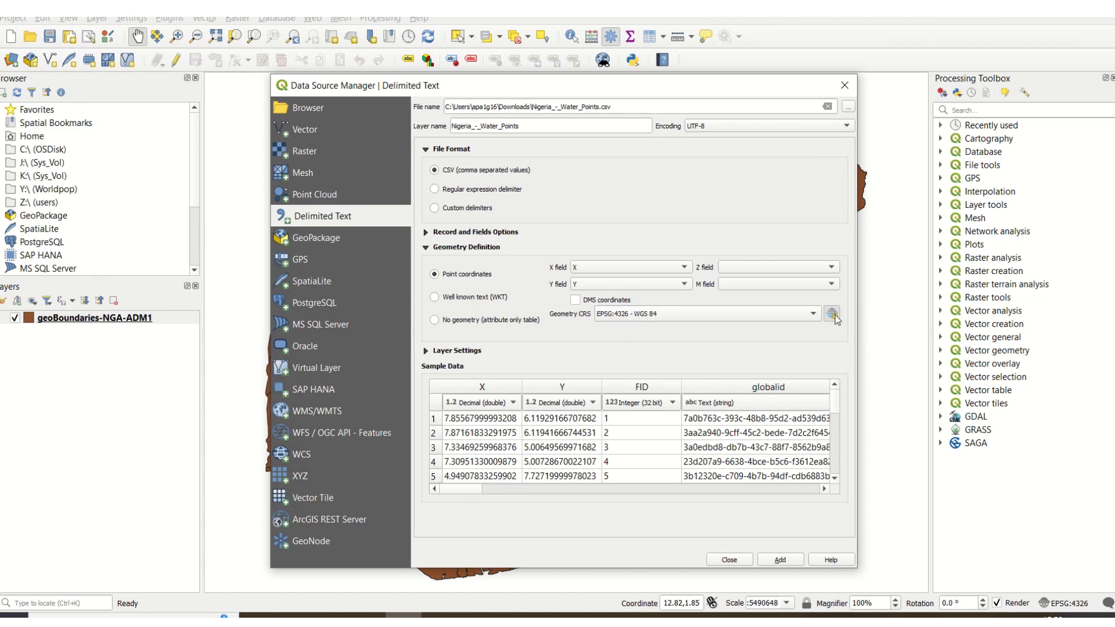
pyautogui.click(833, 314)
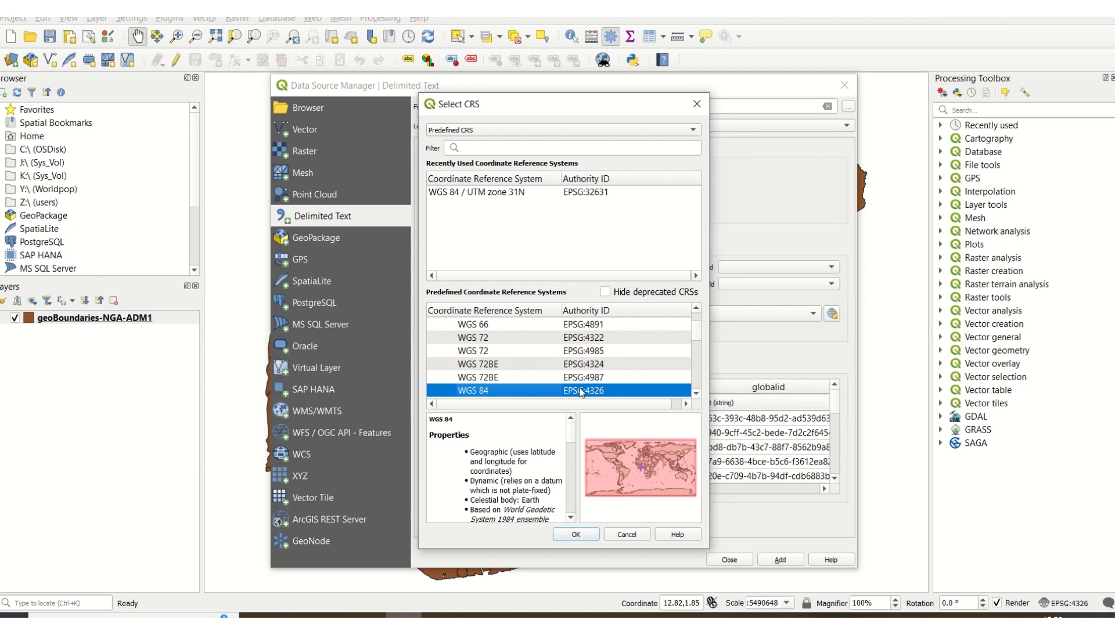
pyautogui.click(695, 104)
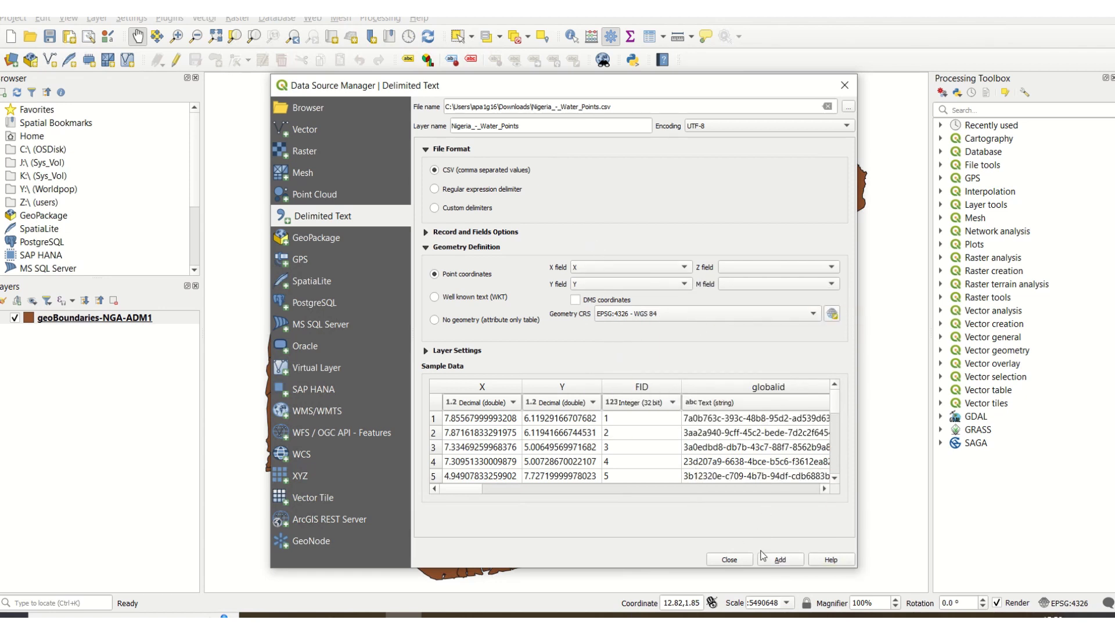
# - Add the water points to the map as a point layer and finish with the data source manager
pyautogui.click(777, 562)
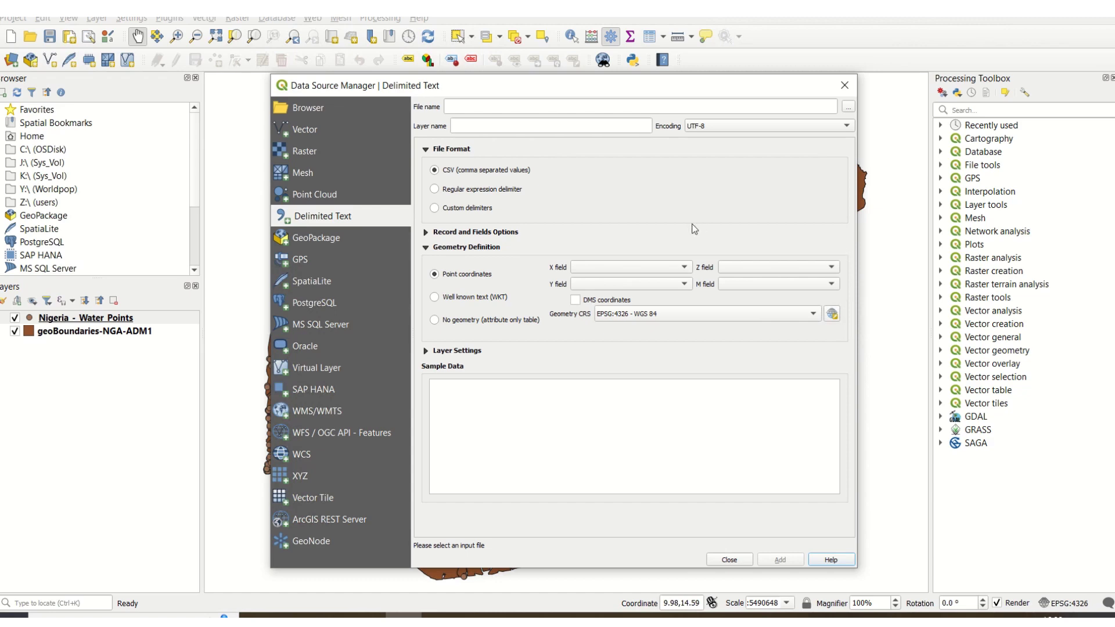
pyautogui.click(725, 560)
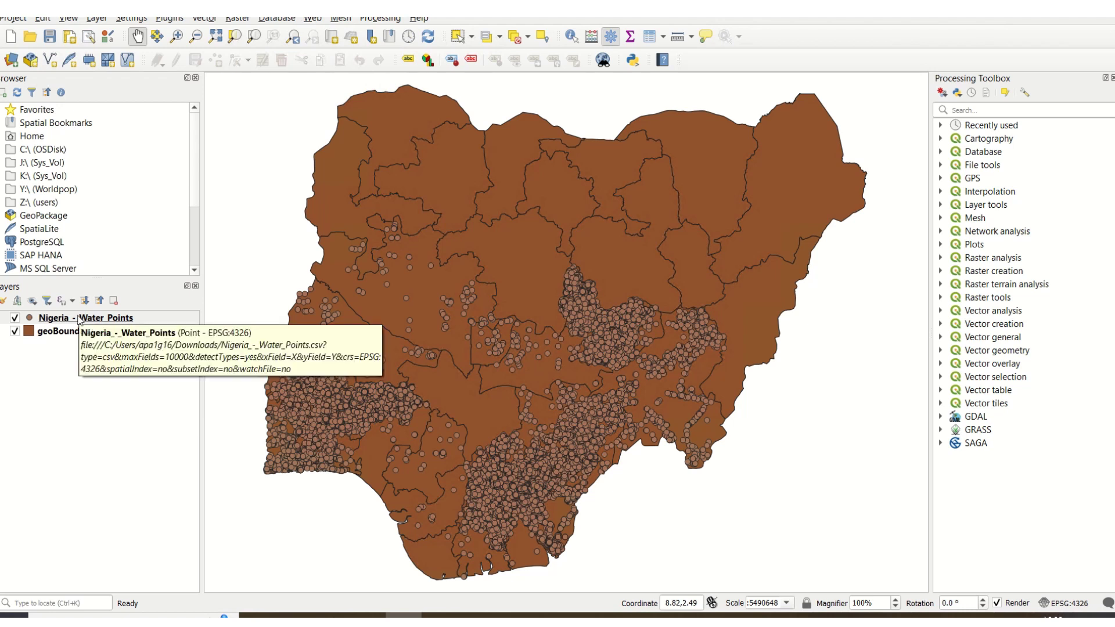
pyautogui.scroll(-5, 473, 308)
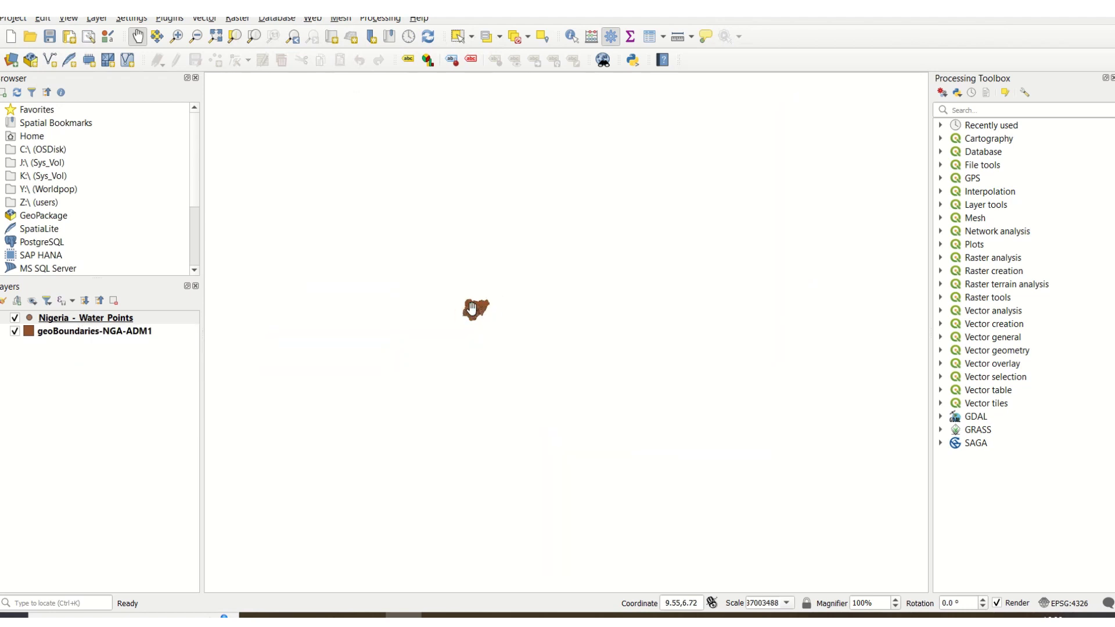
pyautogui.moveTo(474, 309); pyautogui.dragTo(870, 383)
pyautogui.moveTo(607, 324); pyautogui.dragTo(871, 383)
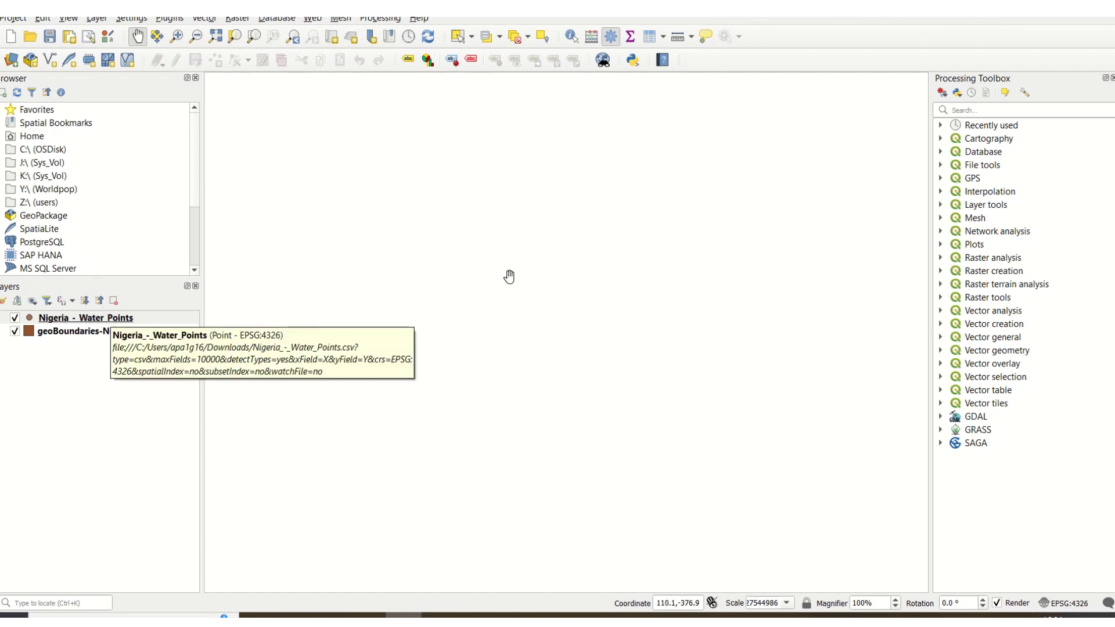
pyautogui.moveTo(663, 277); pyautogui.dragTo(542, 291)
pyautogui.scroll(-1, 549, 254)
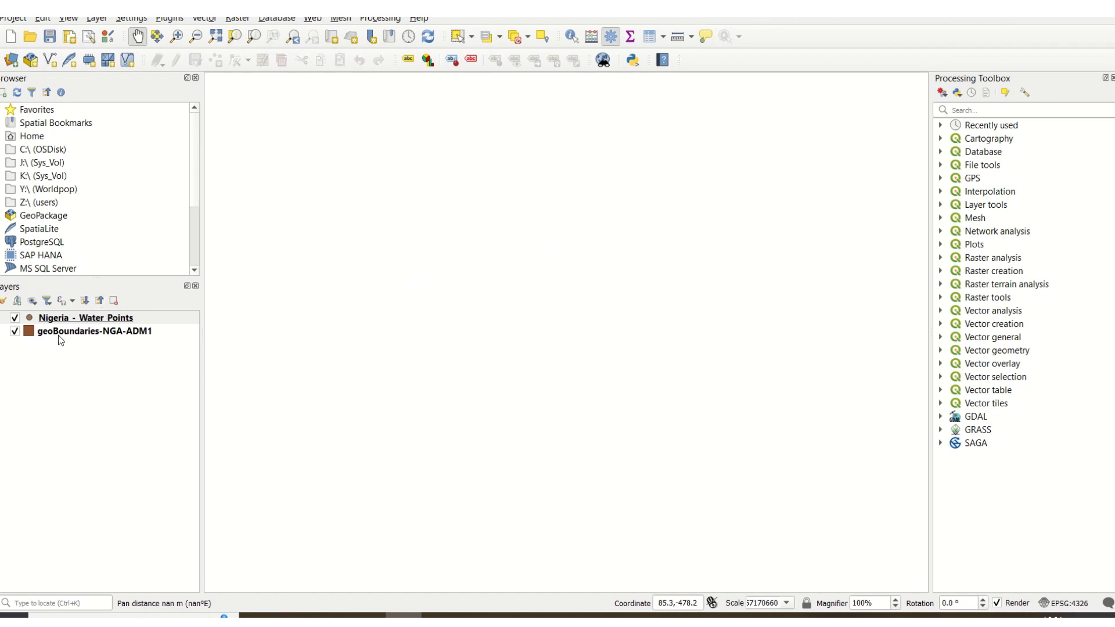
# - Zoom the map to the extent of the Nigeria_-_Water_Points layer
pyautogui.moveTo(61, 323)
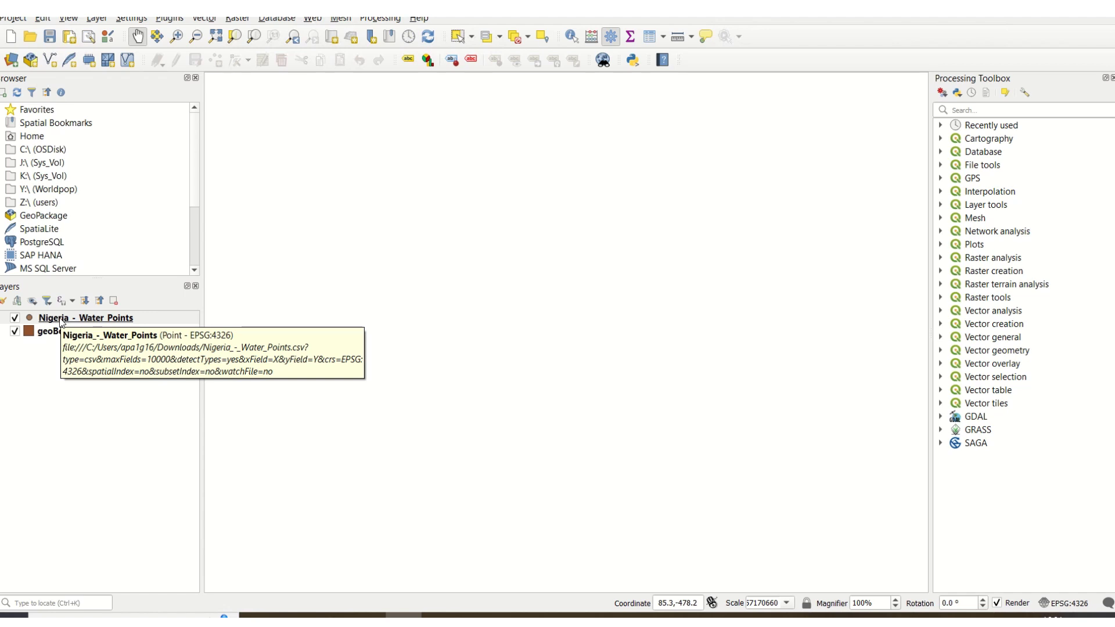
pyautogui.rightClick(61, 323)
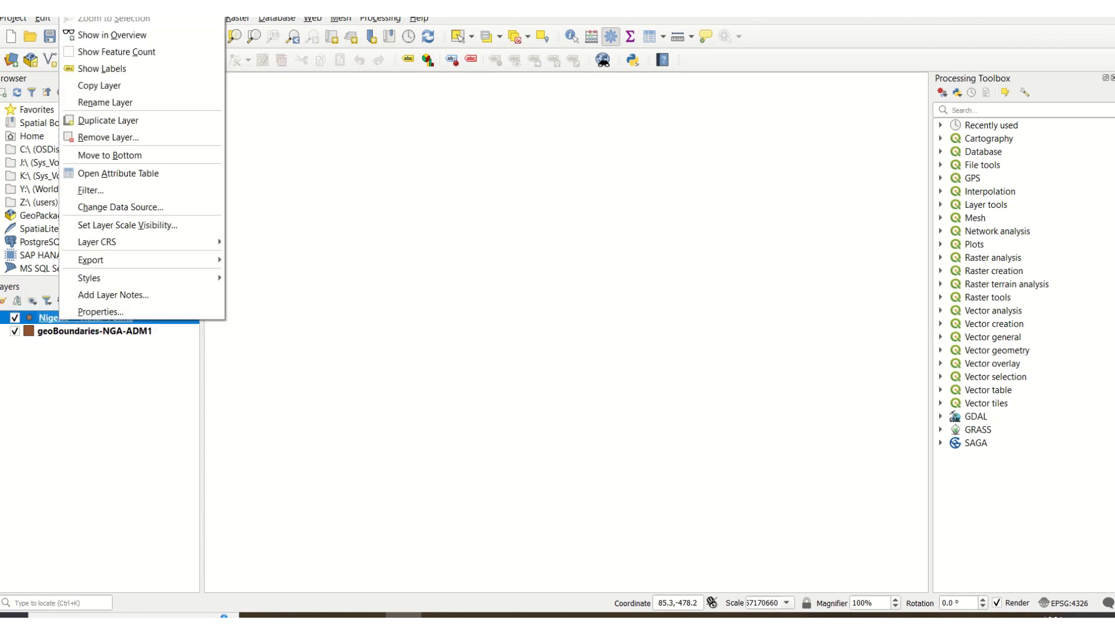
pyautogui.rightClick(51, 324)
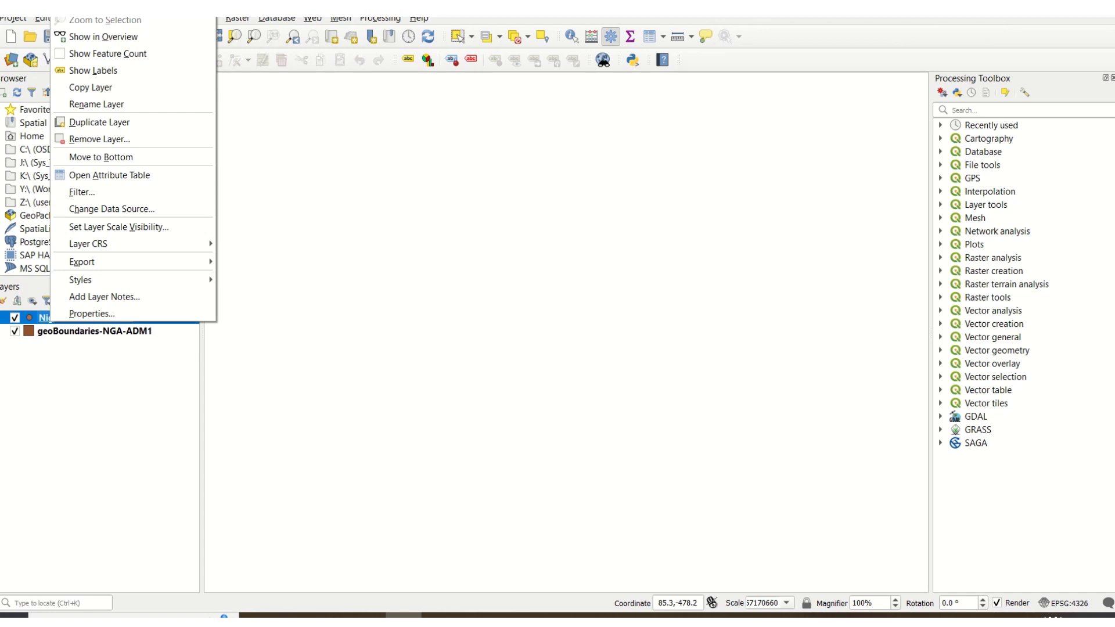
pyautogui.click(93, 6)
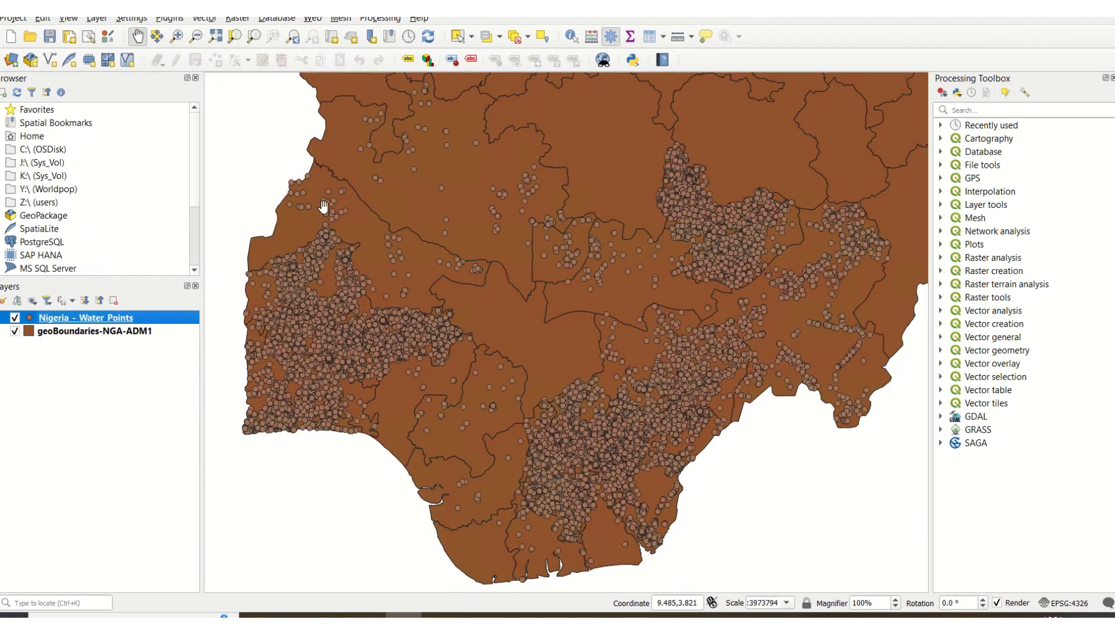
# - Examine how the water points are distributed across Nigeria's state boundaries, both in close-up and over the whole country
pyautogui.scroll(1, 488, 247)
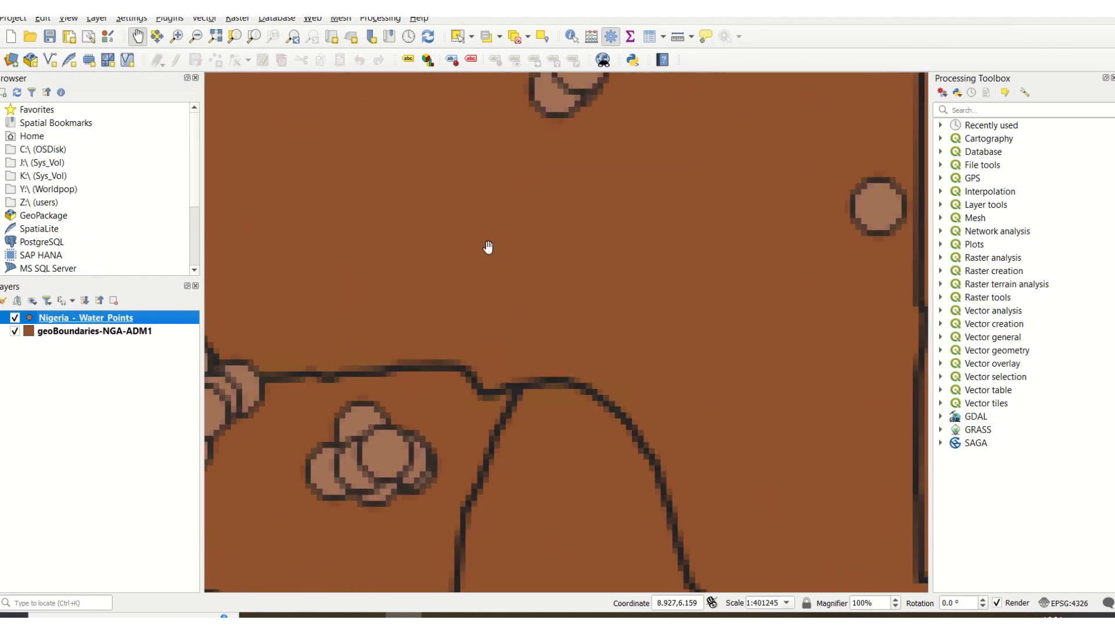
pyautogui.scroll(-3, 552, 293)
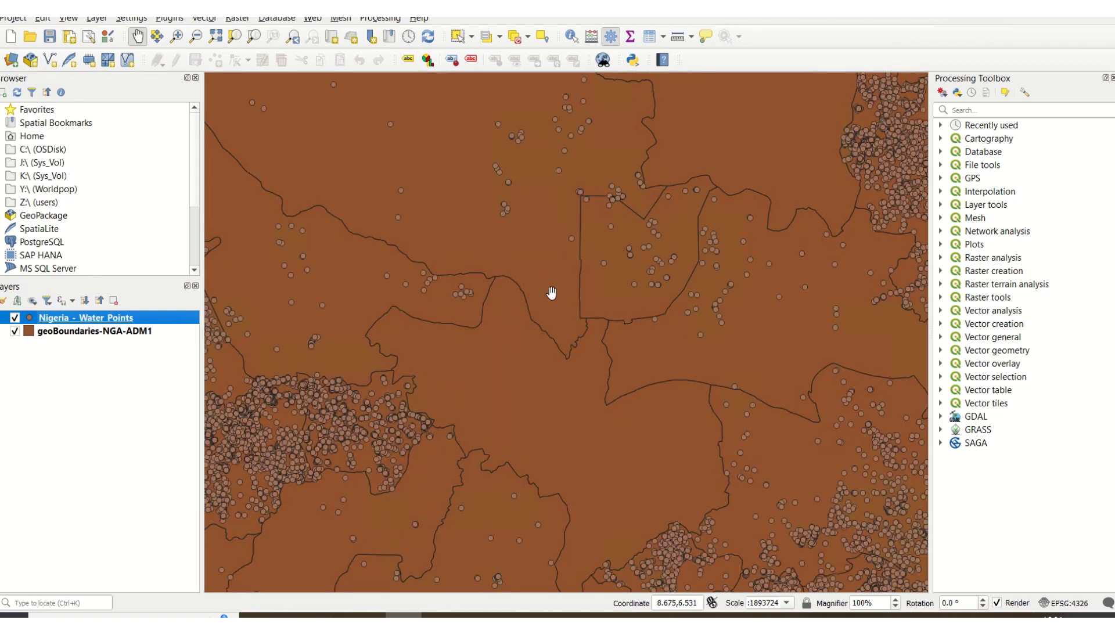
pyautogui.moveTo(608, 251); pyautogui.dragTo(533, 284)
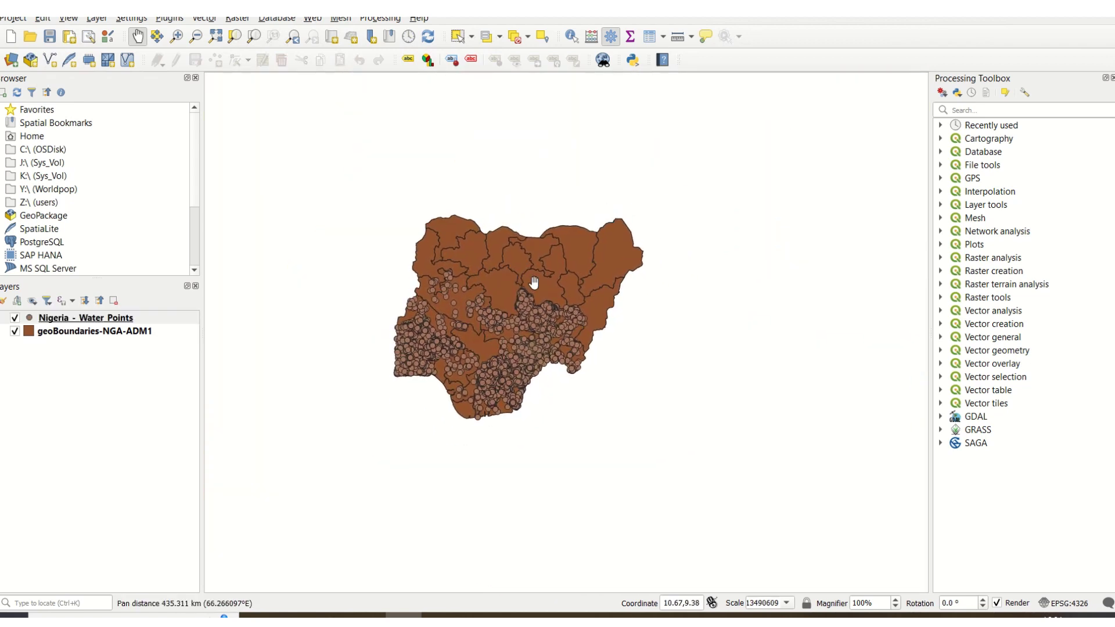
pyautogui.click(196, 36)
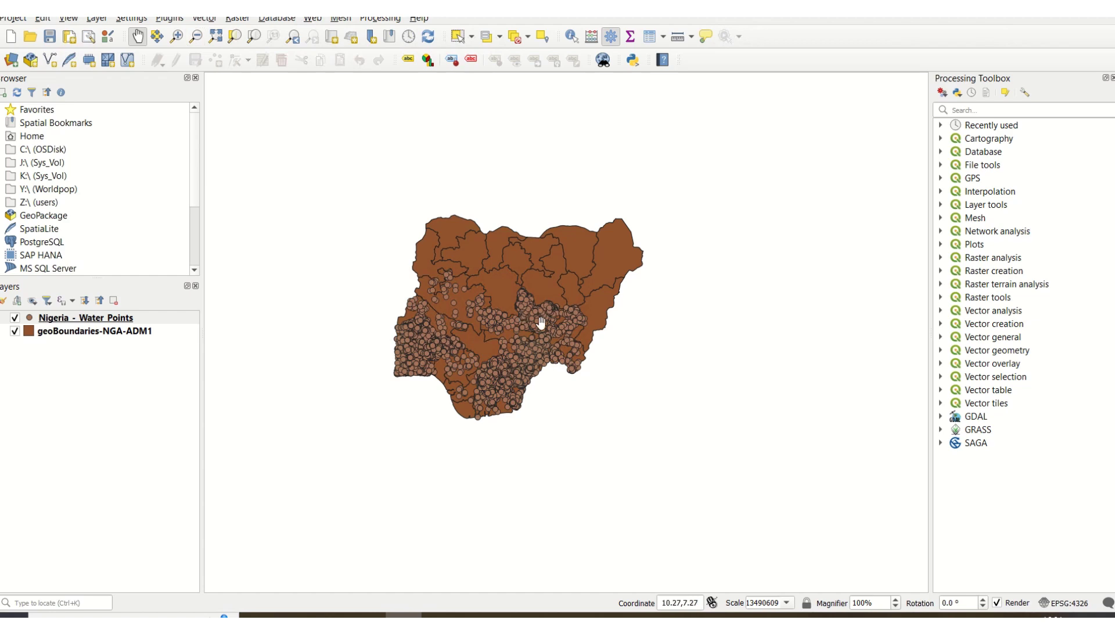
pyautogui.scroll(-2, 510, 317)
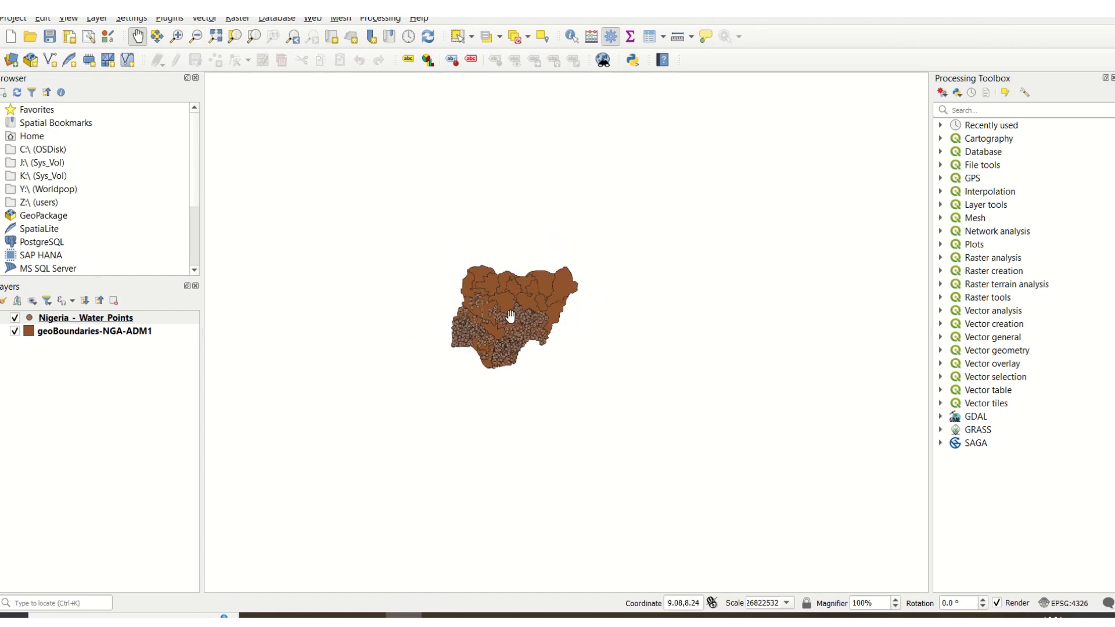
pyautogui.scroll(5, 511, 317)
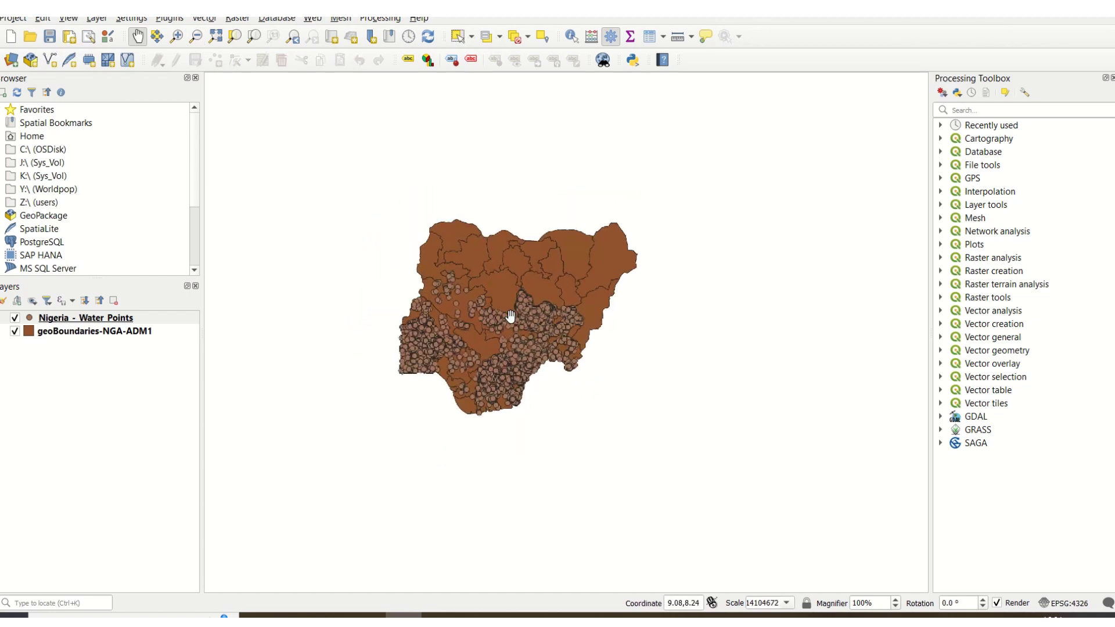
pyautogui.scroll(-3, 510, 316)
pyautogui.scroll(2, 510, 317)
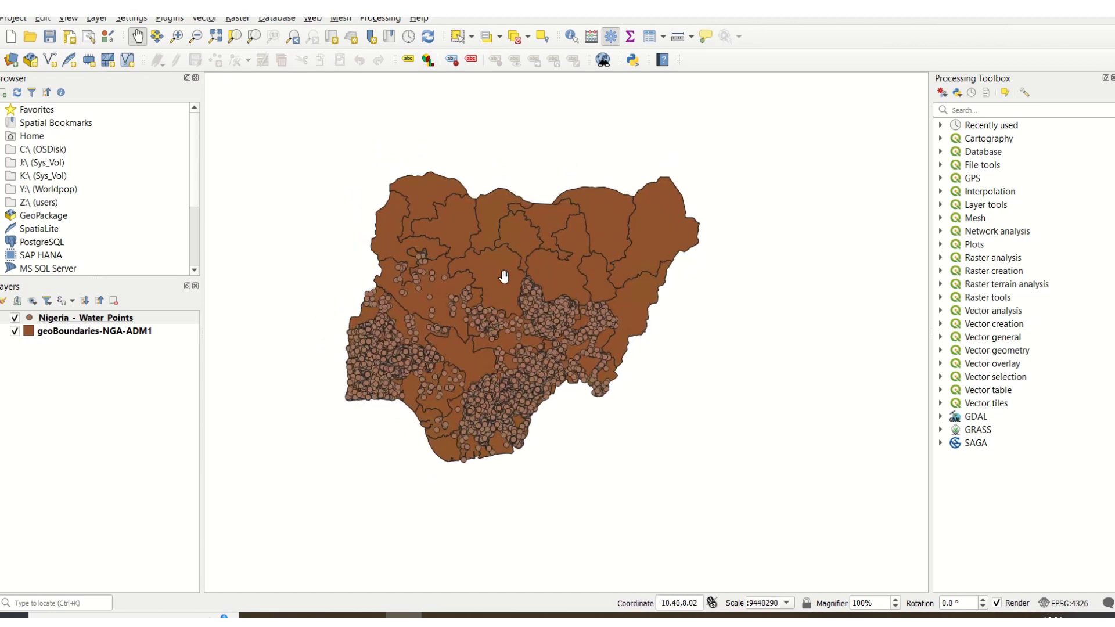
pyautogui.moveTo(480, 292); pyautogui.dragTo(482, 310)
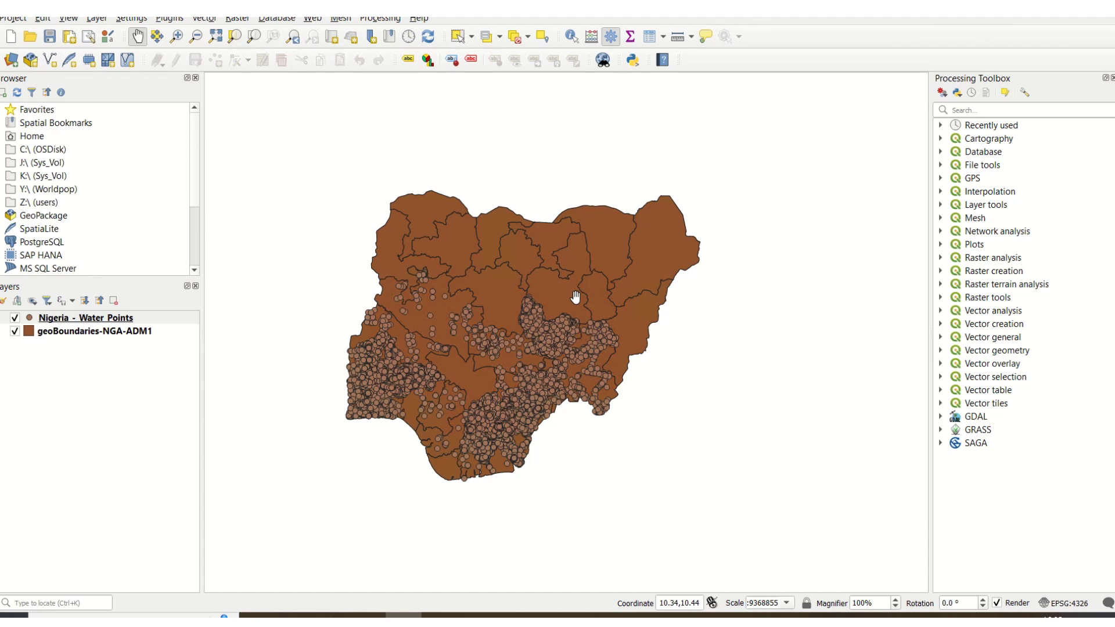
pyautogui.rightClick(119, 324)
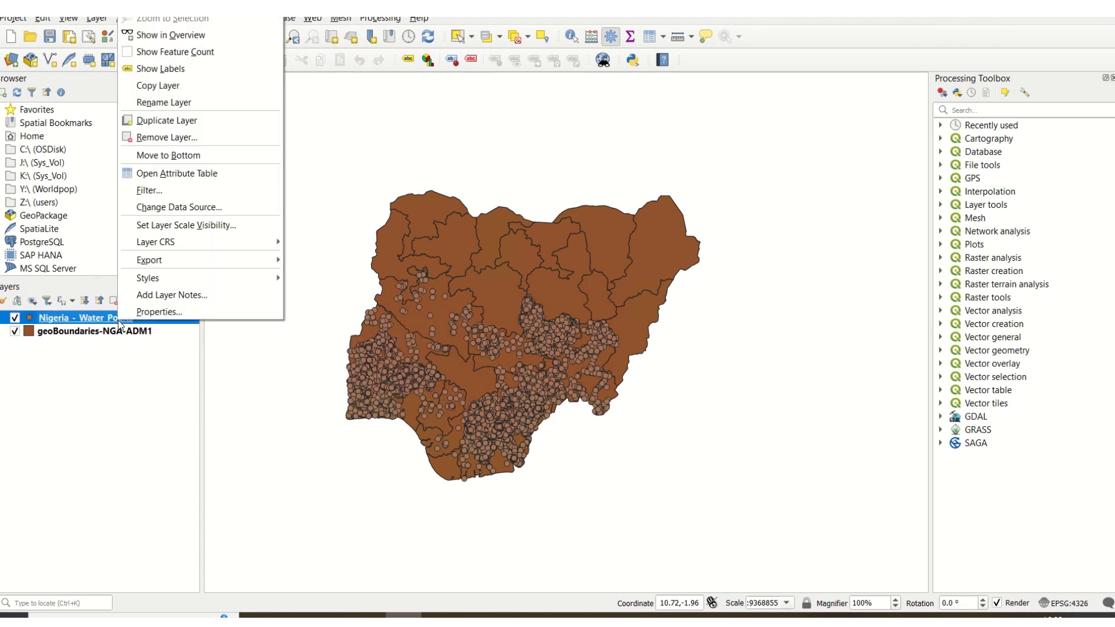
pyautogui.click(127, 375)
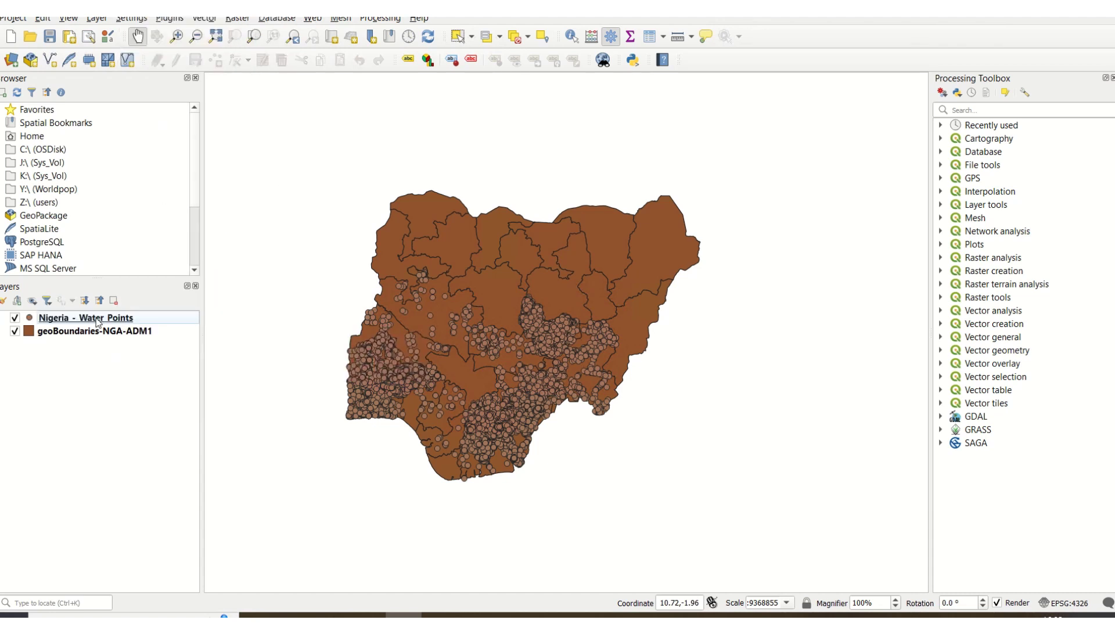
pyautogui.moveTo(98, 323)
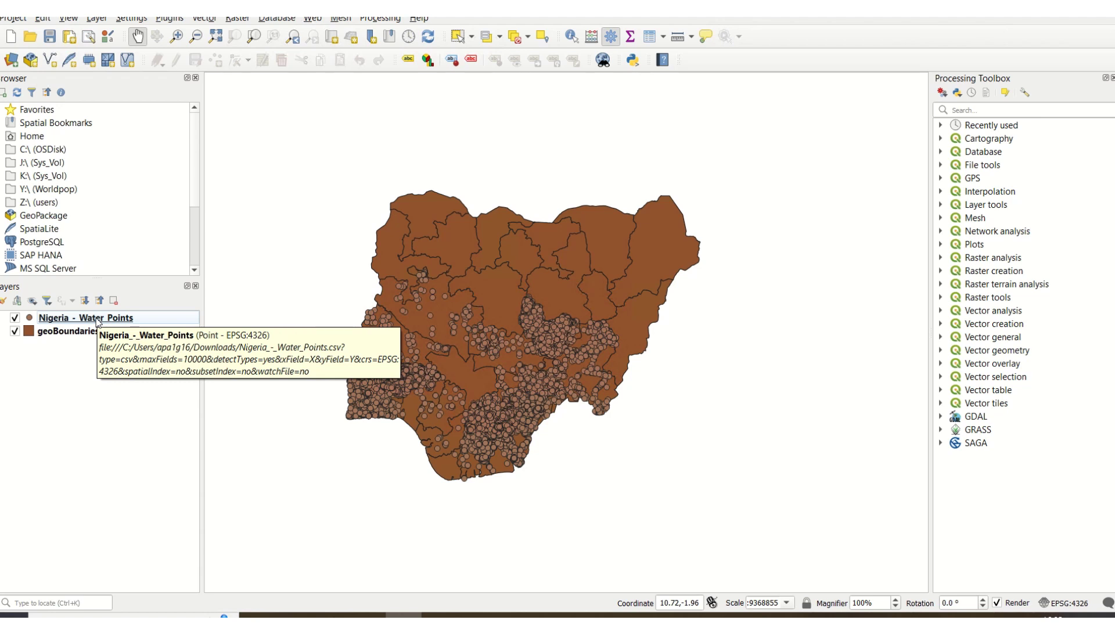
pyautogui.rightClick(96, 323)
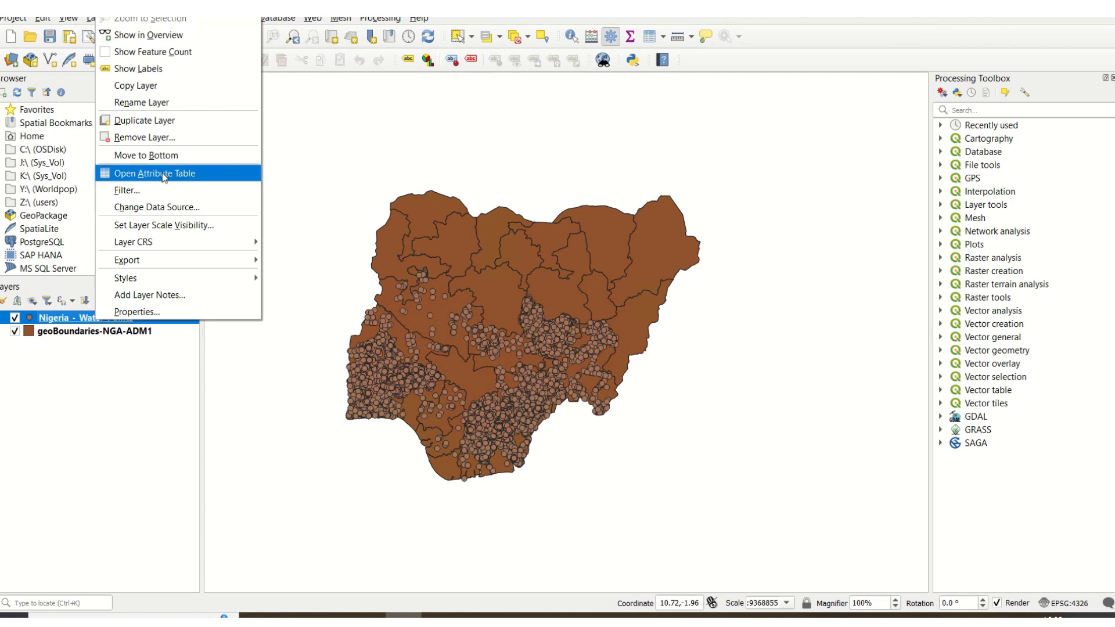
pyautogui.click(106, 388)
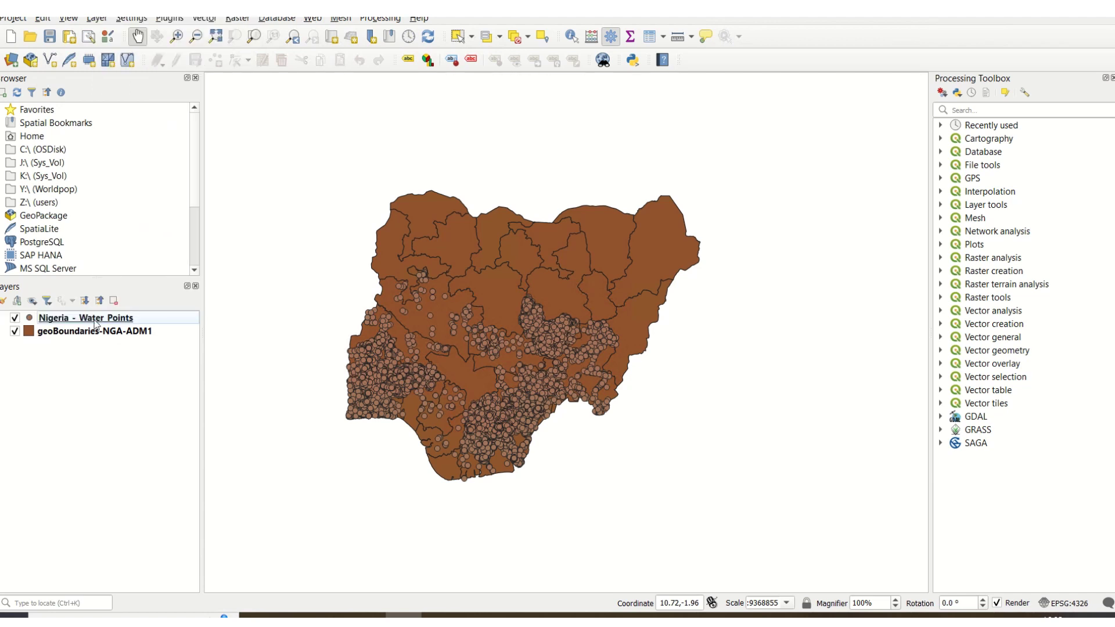
pyautogui.rightClick(97, 323)
pyautogui.click(107, 382)
# - Open the attribute table of the Nigeria_-_Water_Points layer and enlarge its window to show more columns and rows
pyautogui.rightClick(100, 320)
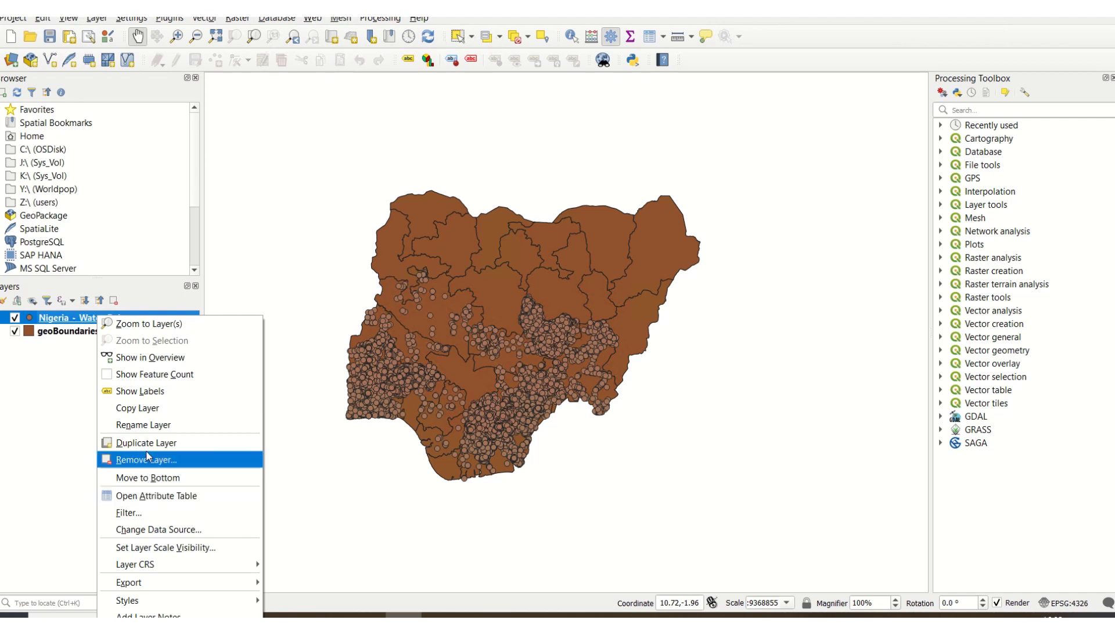
pyautogui.click(163, 496)
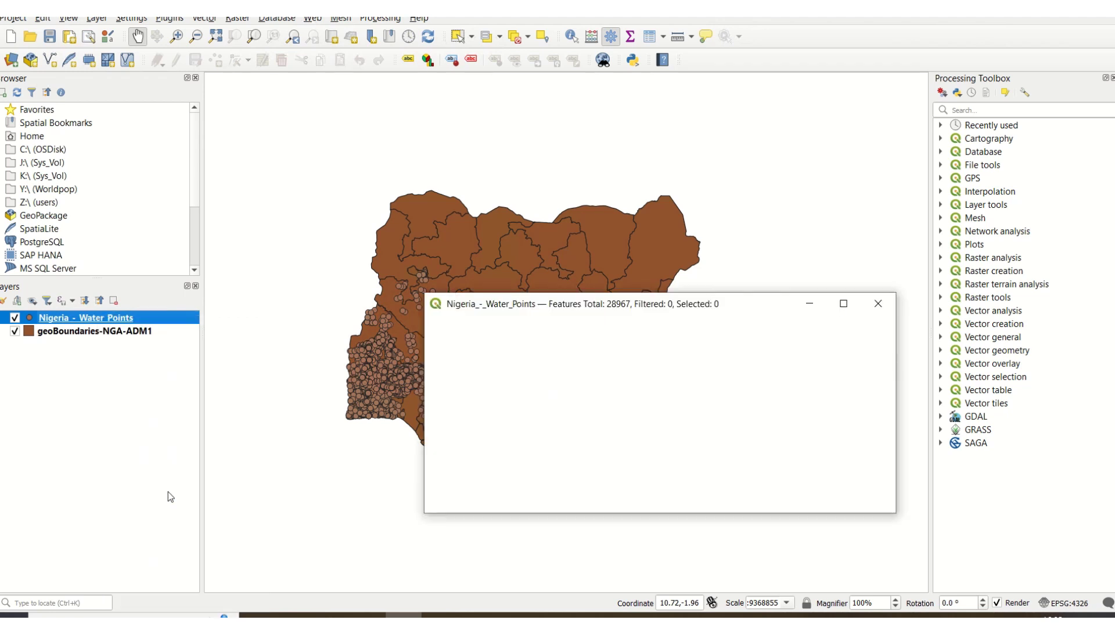
pyautogui.moveTo(571, 310); pyautogui.dragTo(460, 226)
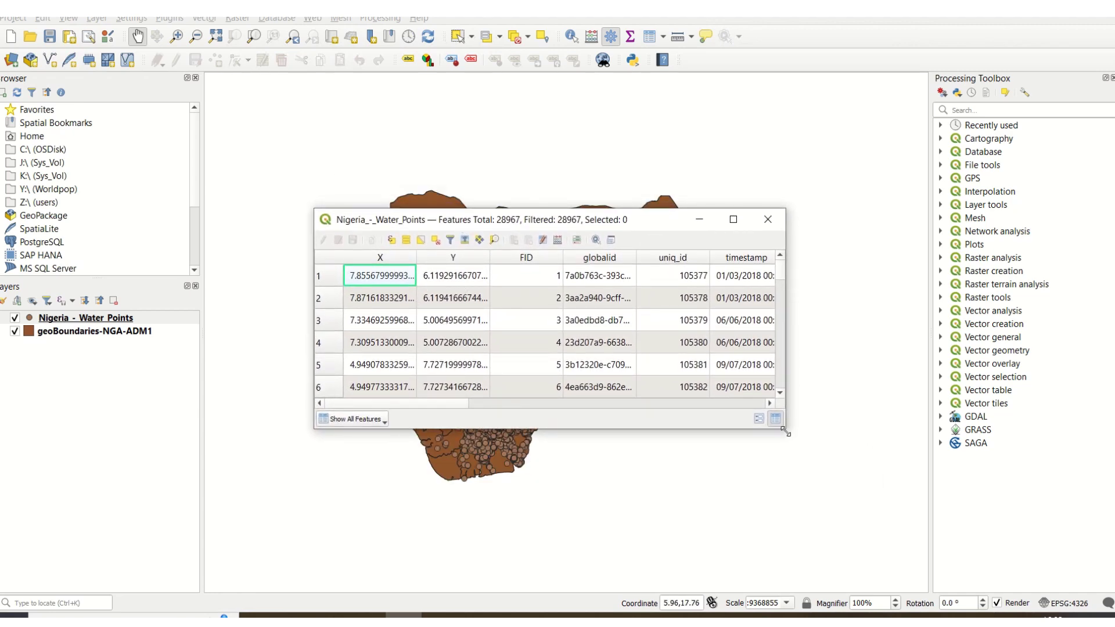
pyautogui.moveTo(785, 431); pyautogui.dragTo(1002, 511)
pyautogui.moveTo(634, 222); pyautogui.dragTo(531, 143)
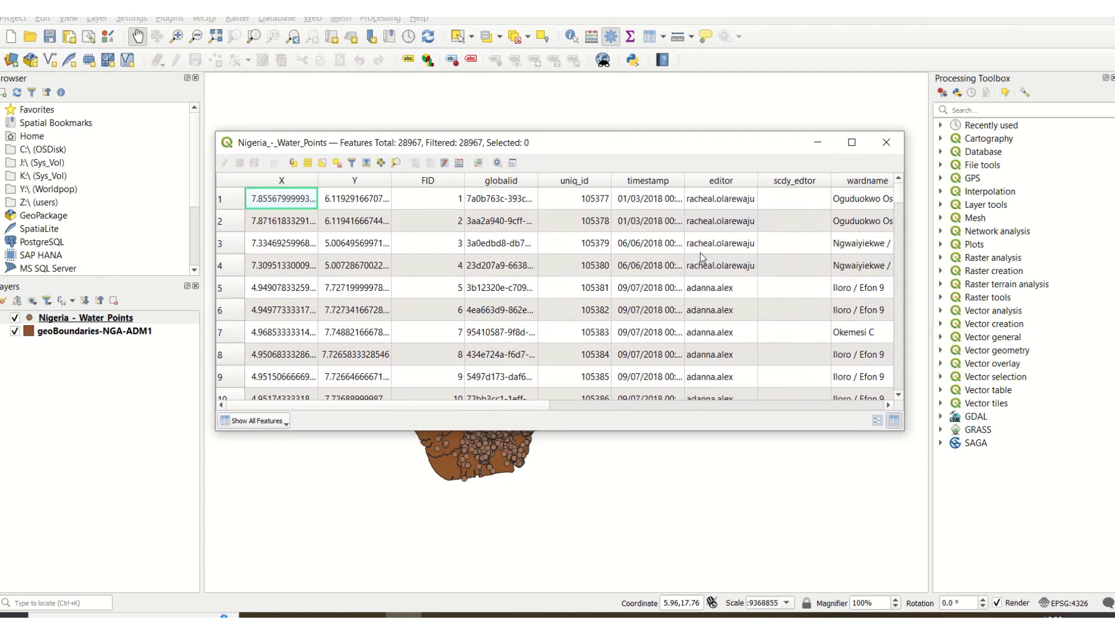
# - Review the water points' attribute columns, from the coordinates to the ward, state, water type, name and source fields, and close the table
pyautogui.hscroll(5, 701, 256)
pyautogui.hscroll(-5, 703, 257)
pyautogui.hscroll(5, 844, 223)
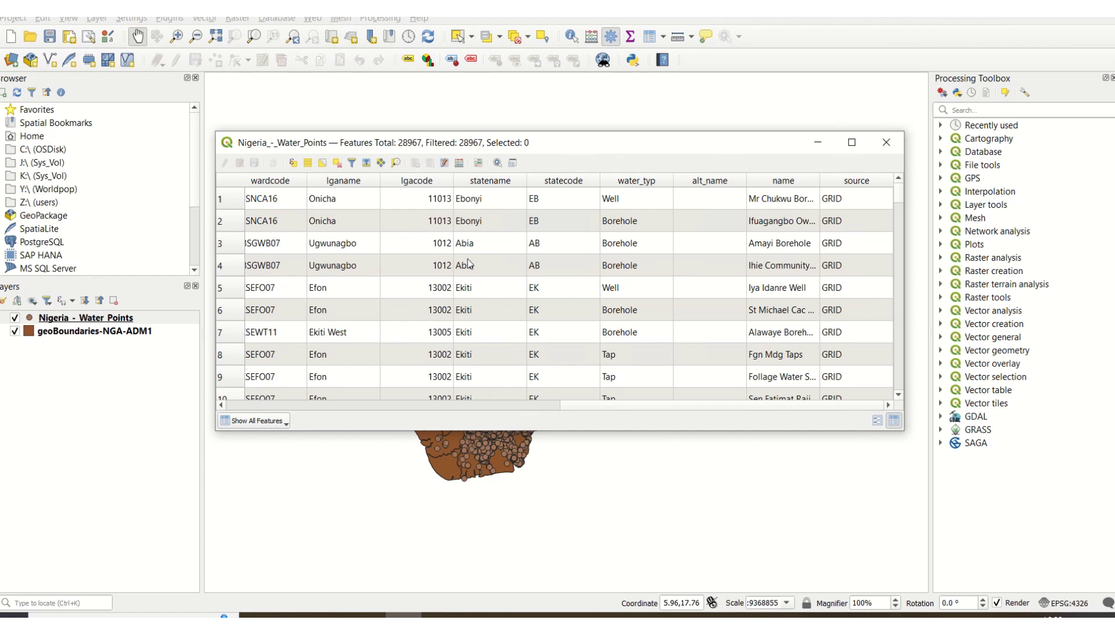
pyautogui.hscroll(-5, 367, 270)
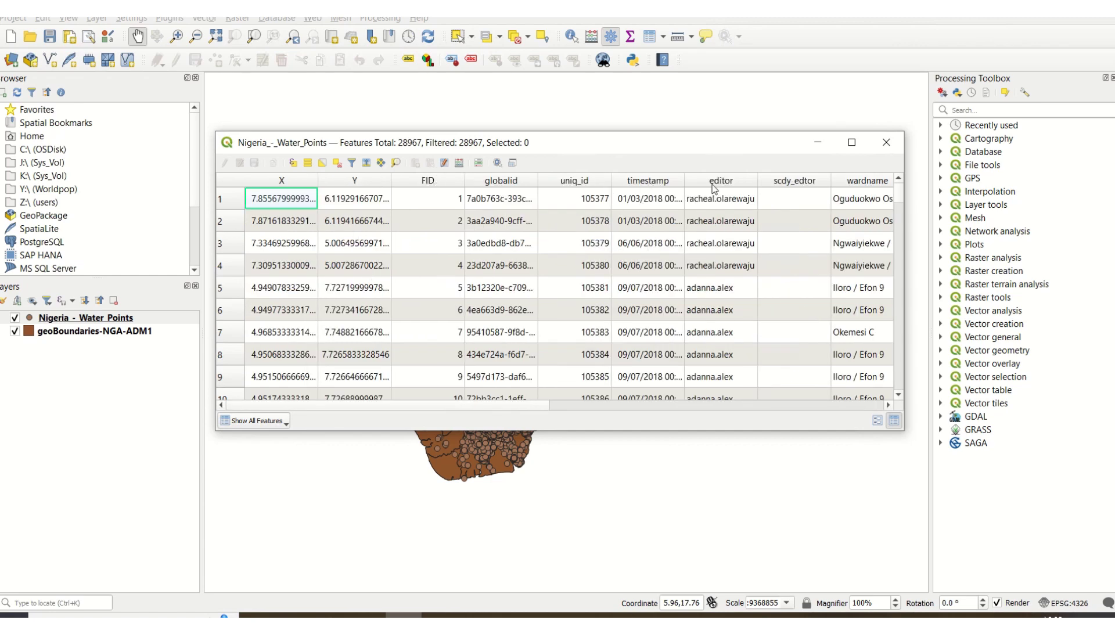
pyautogui.hscroll(3, 725, 269)
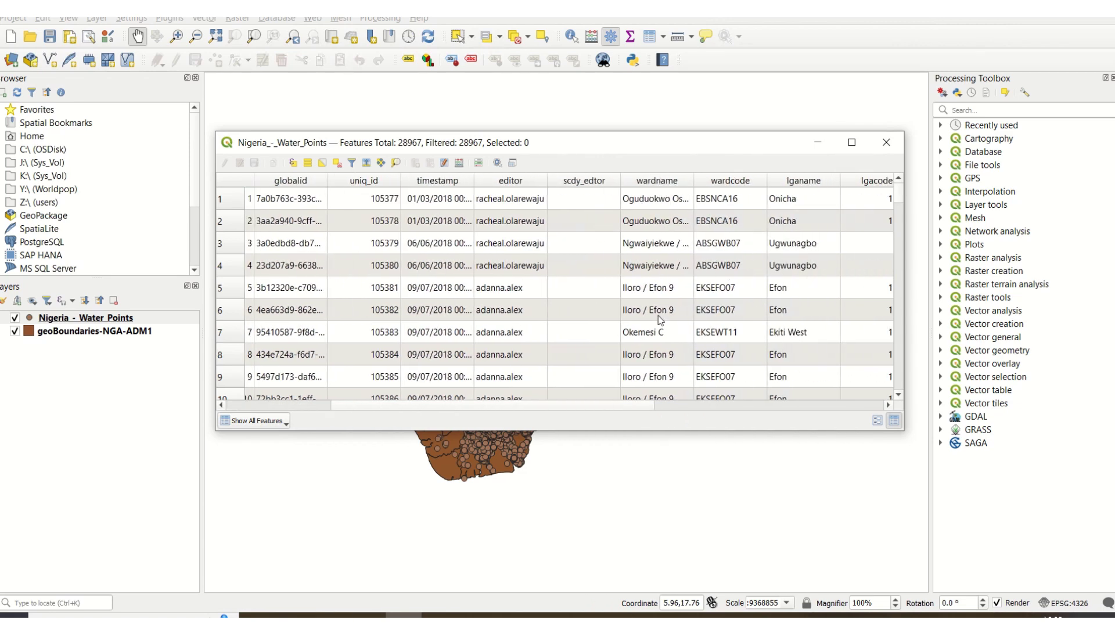
pyautogui.hscroll(3, 660, 319)
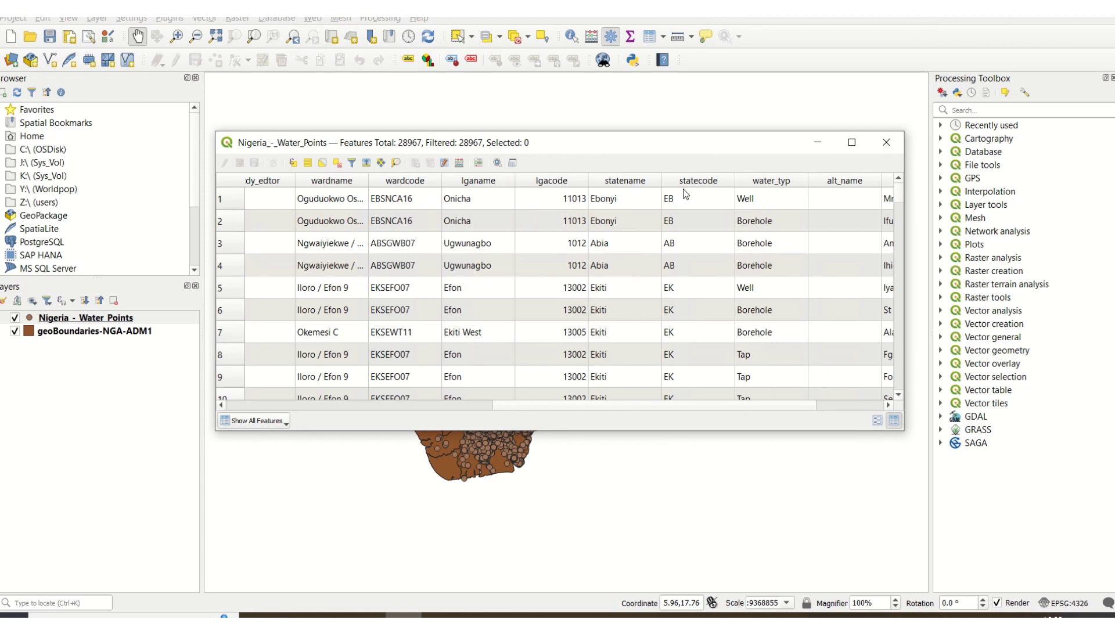
pyautogui.hscroll(2, 800, 248)
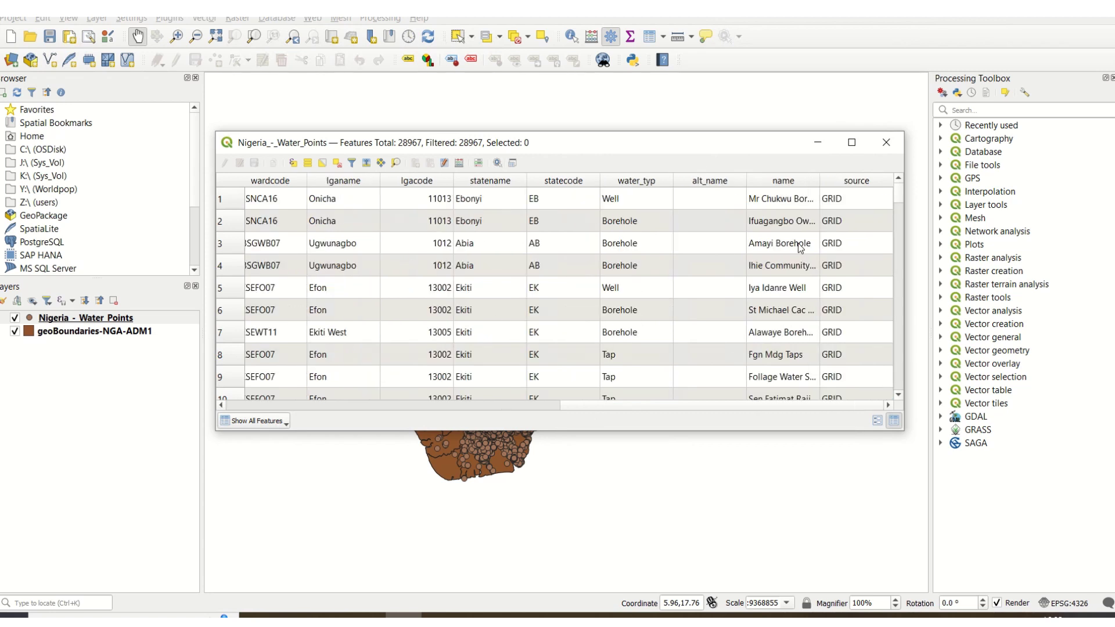
pyautogui.click(885, 143)
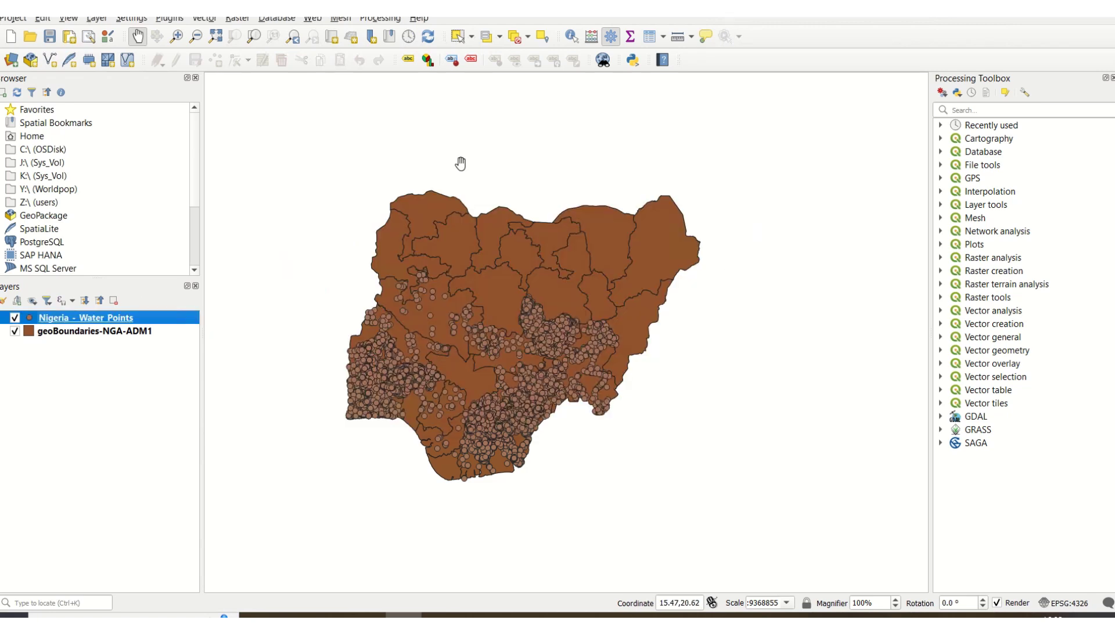
# - Review the attribute table of the geoBoundaries-NGA-ADM1 layer, including its shapeName and shapeISO fields, and close it
pyautogui.rightClick(85, 333)
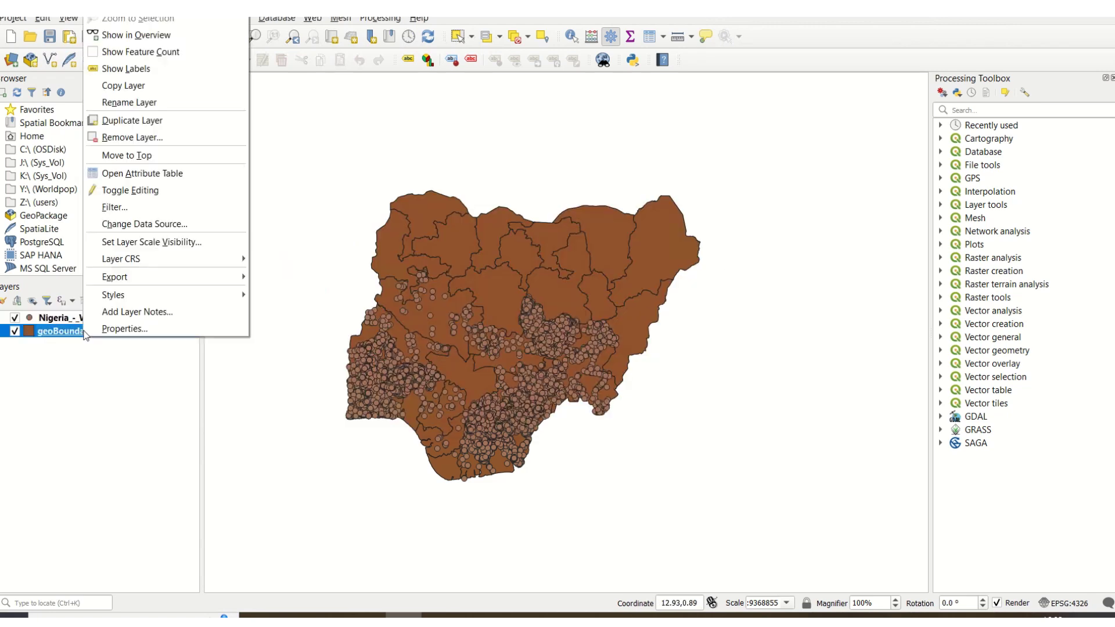
pyautogui.click(158, 177)
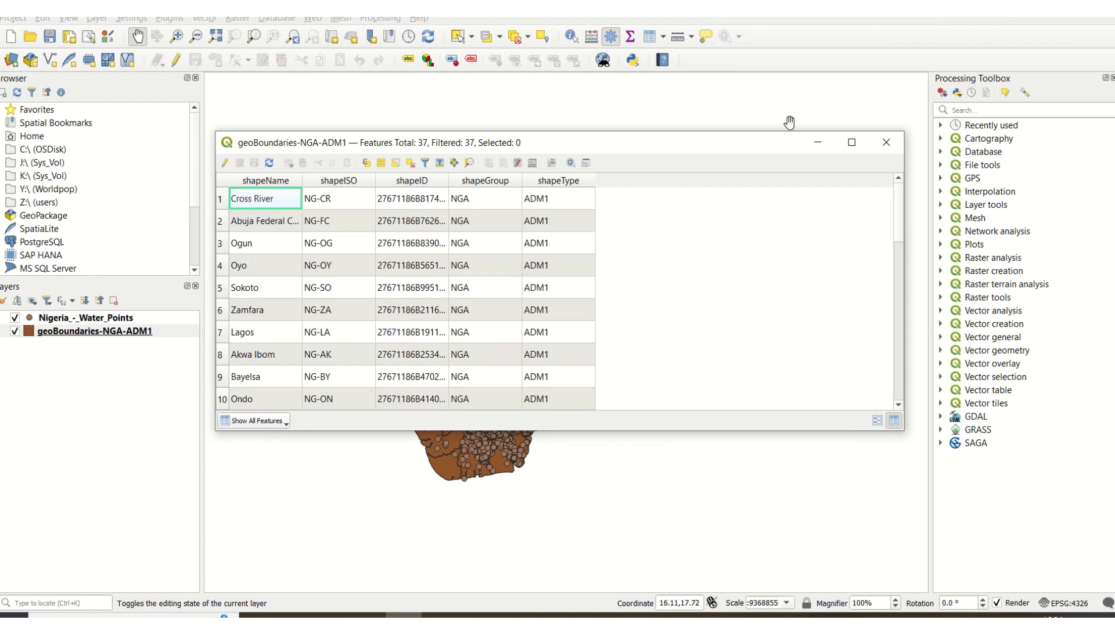
pyautogui.click(886, 142)
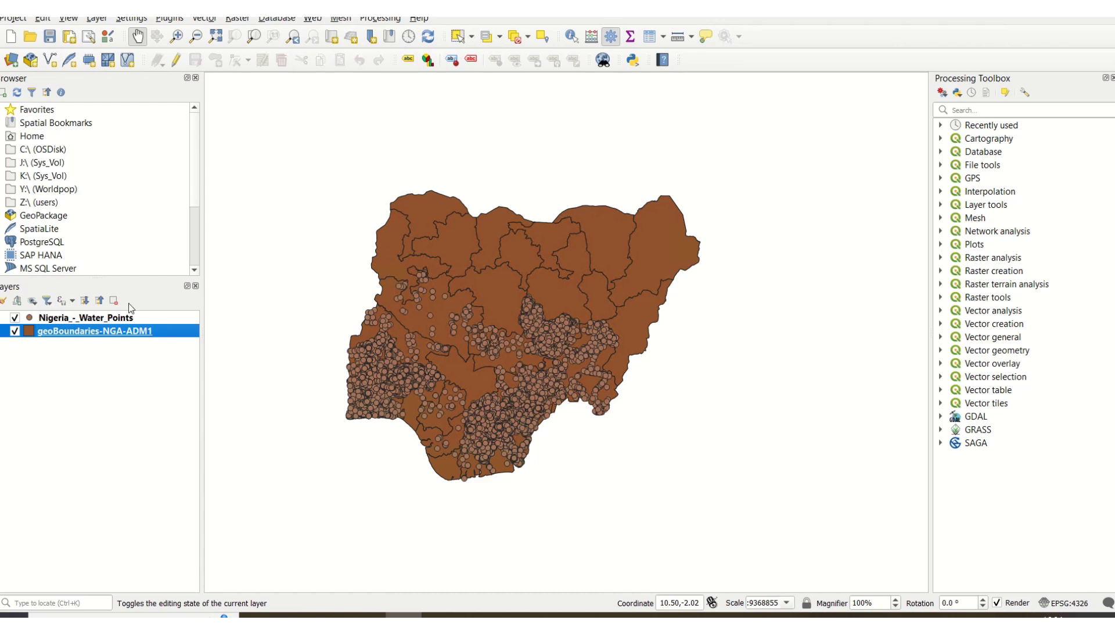
# - Open the filter query builder for the geoBoundaries-NGA-ADM1 layer
pyautogui.scroll(-1, 507, 375)
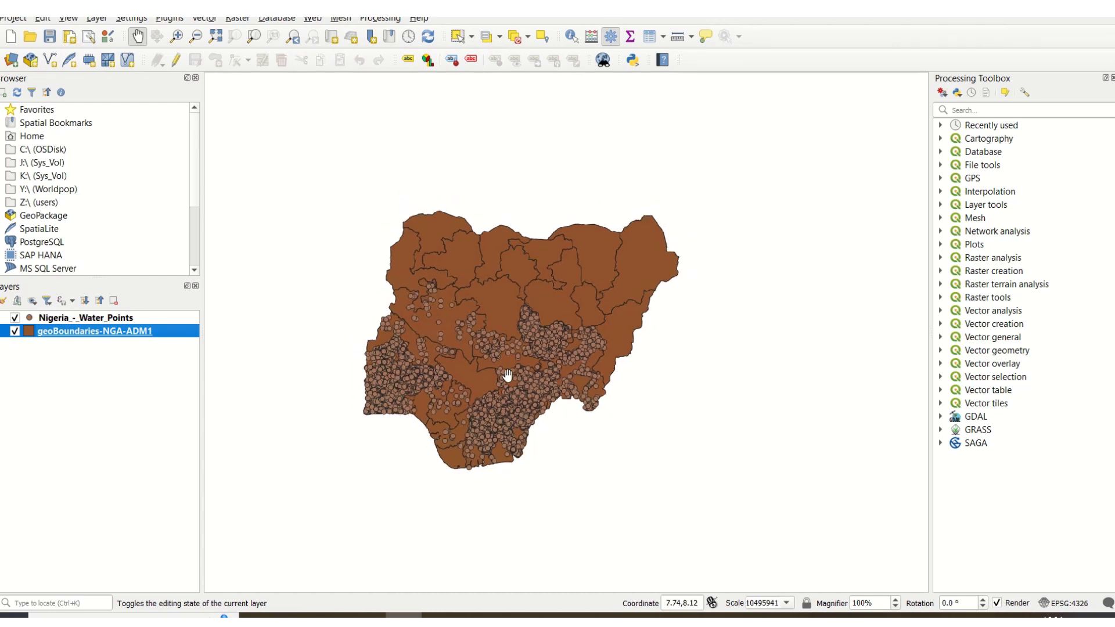
pyautogui.scroll(5, 507, 375)
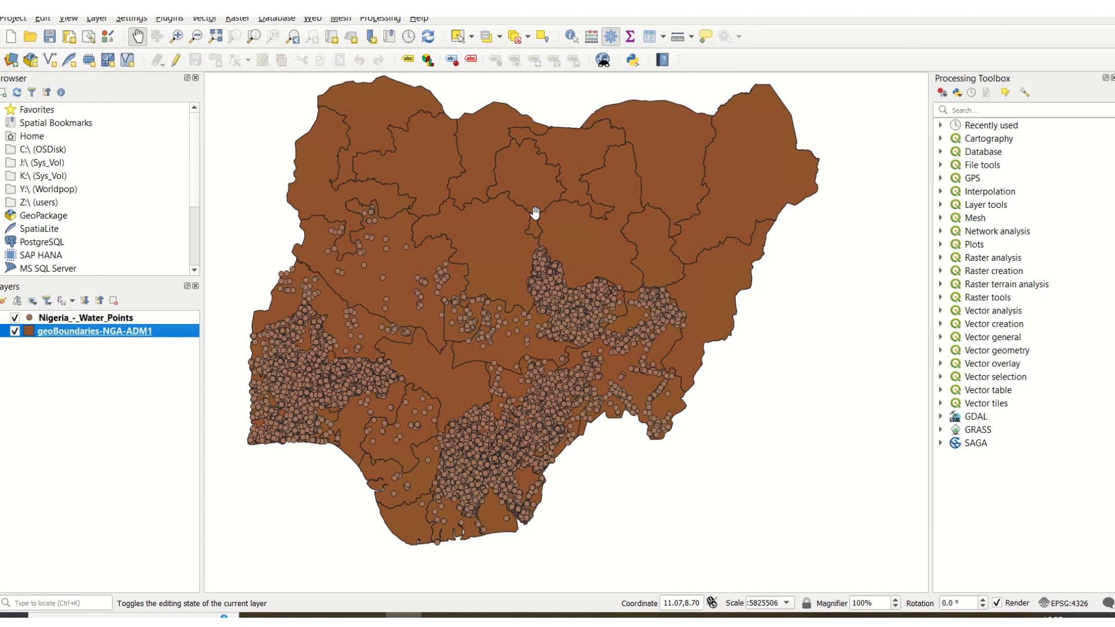
pyautogui.rightClick(98, 332)
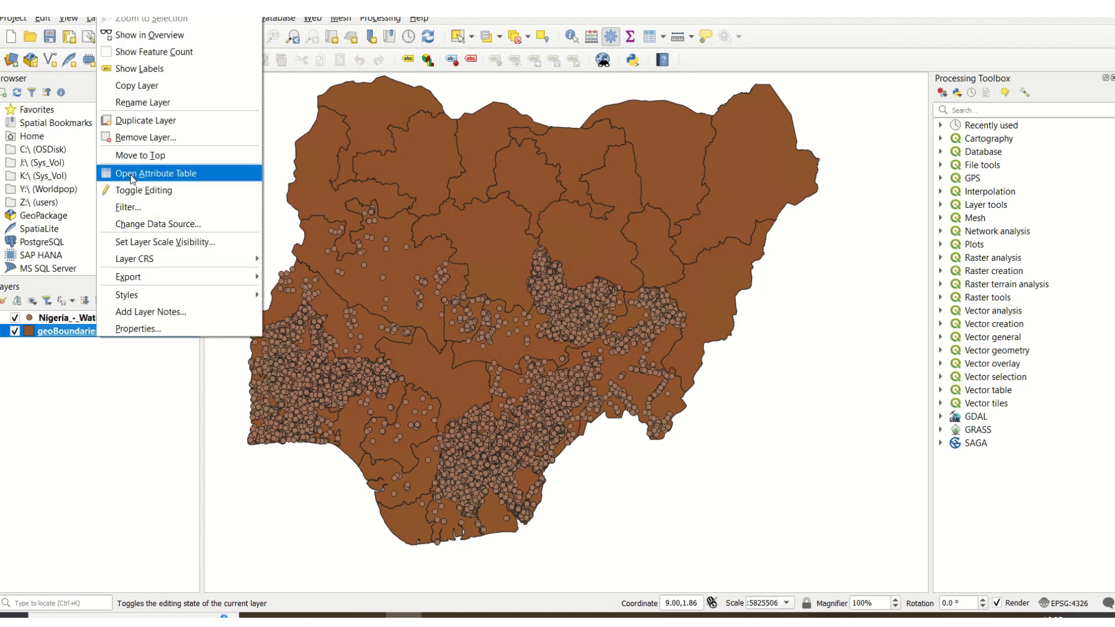
pyautogui.click(139, 210)
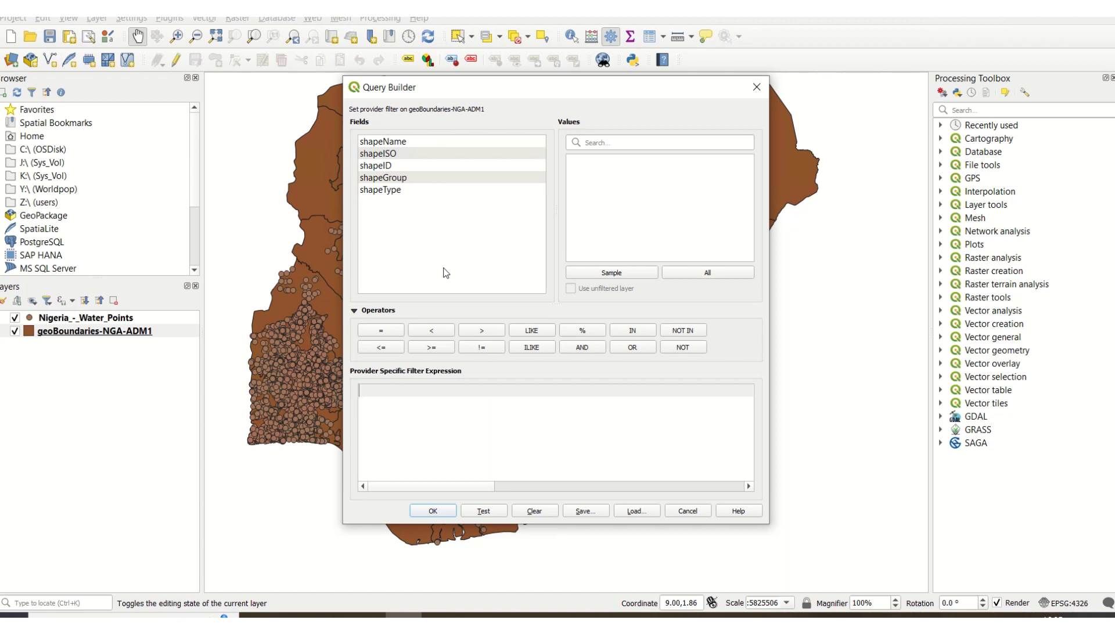
pyautogui.doubleClick(395, 145)
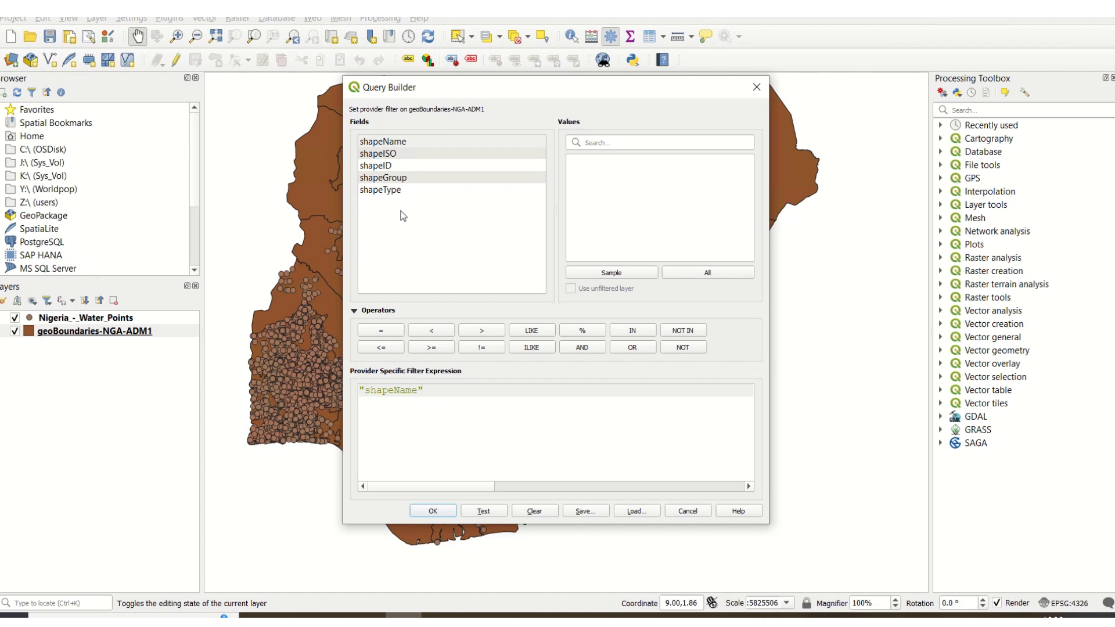
pyautogui.click(401, 154)
pyautogui.click(427, 394)
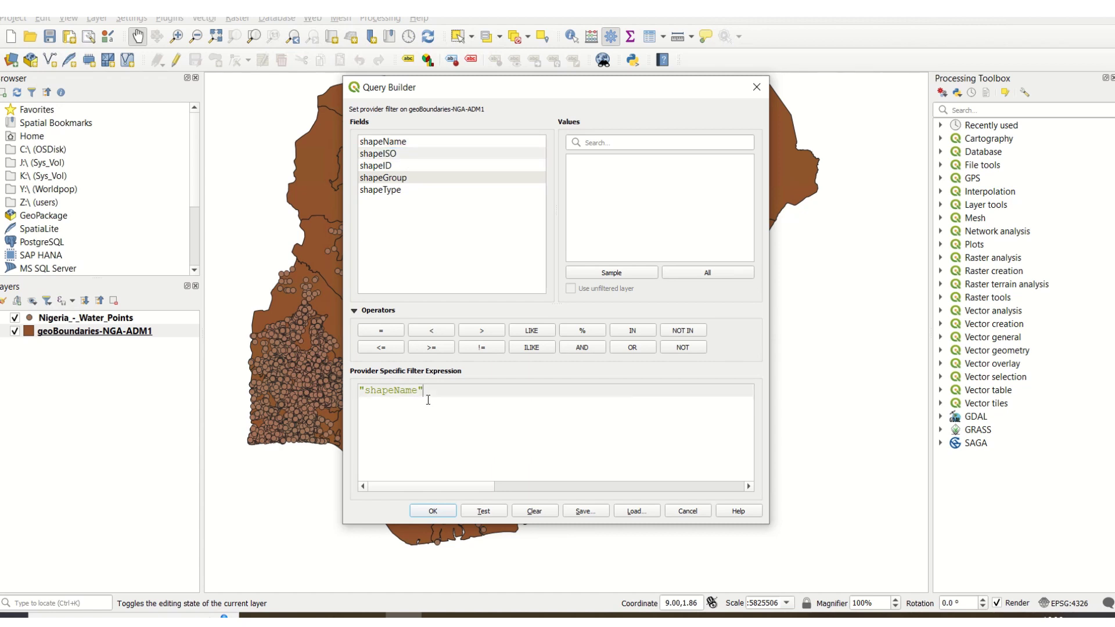
pyautogui.moveTo(439, 391); pyautogui.dragTo(351, 391)
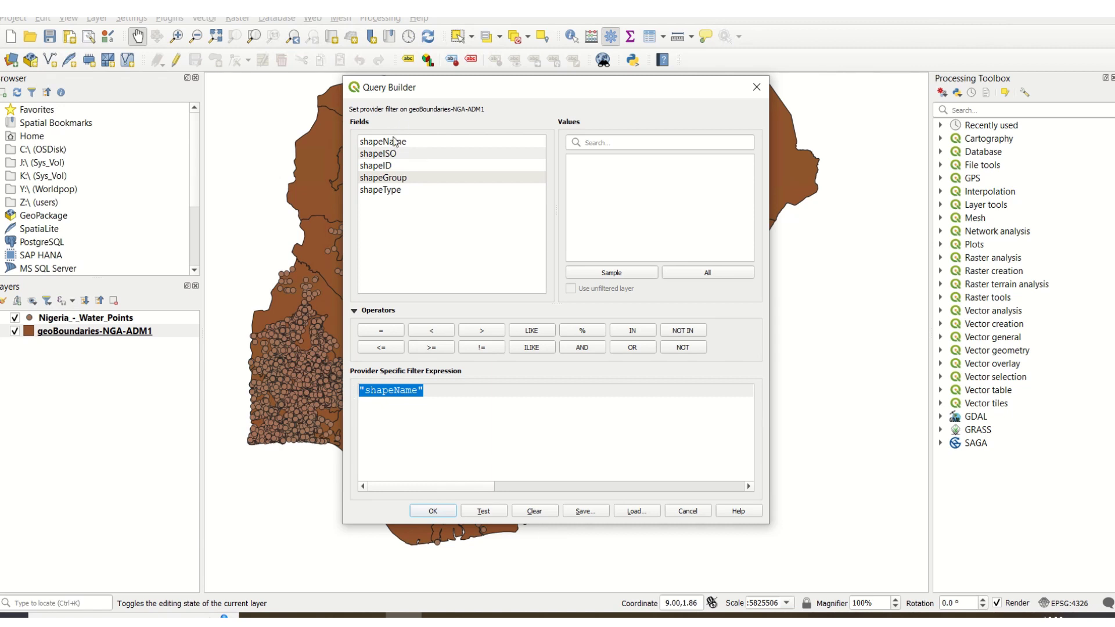
pyautogui.press('BackSpace')
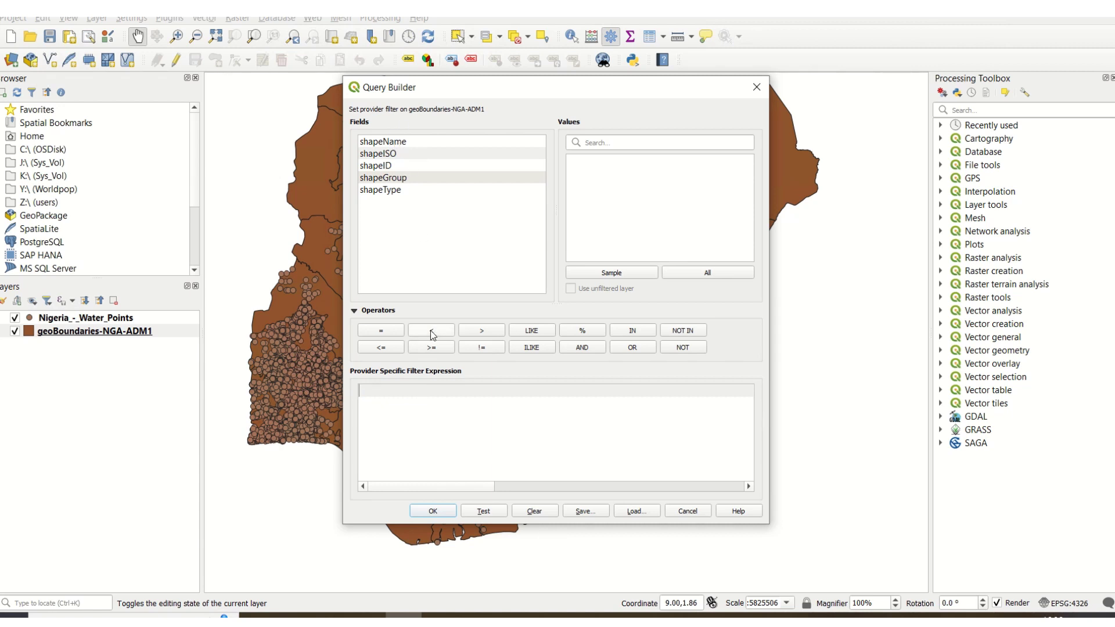
# - Build the filter expression "shapeName" = 'Abuja Federal Capital Territory' using the full list of shapeName values
pyautogui.doubleClick(392, 142)
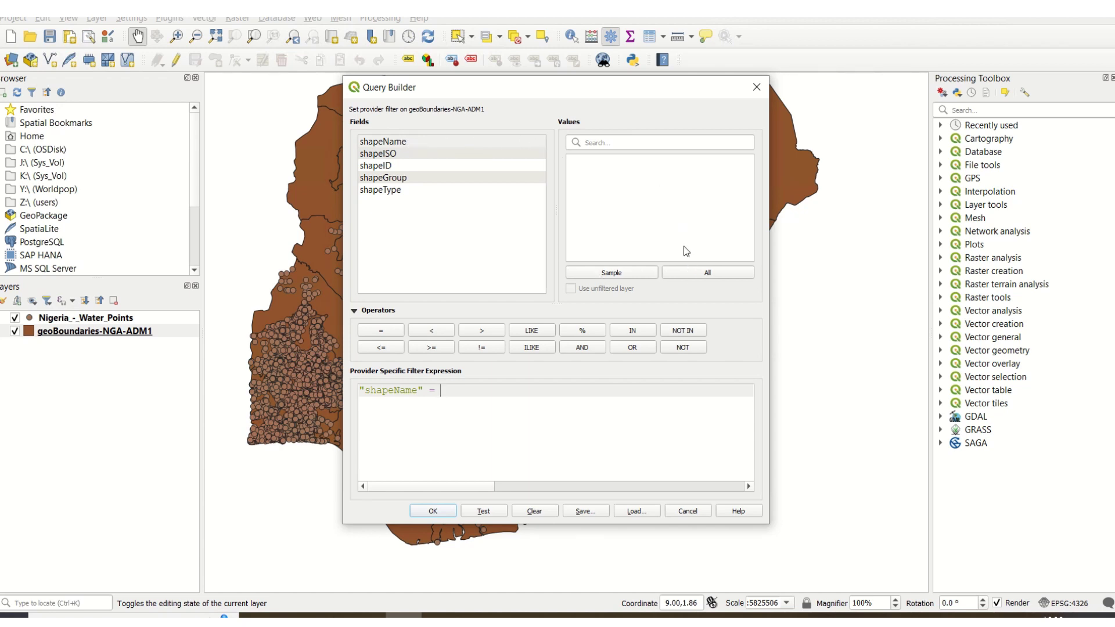
pyautogui.click(397, 144)
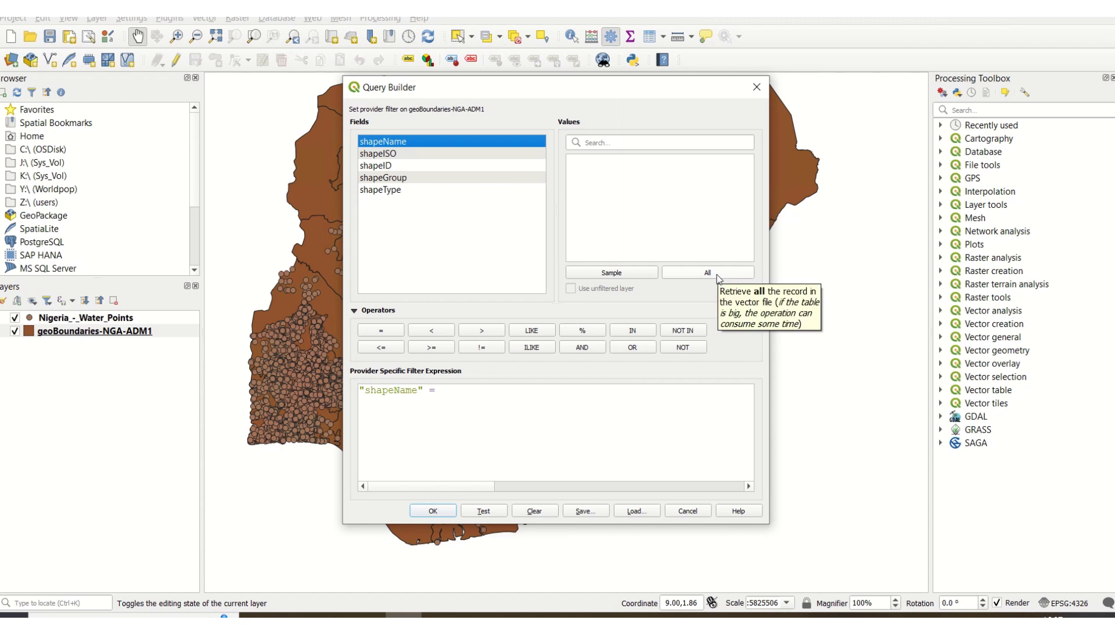
pyautogui.click(717, 276)
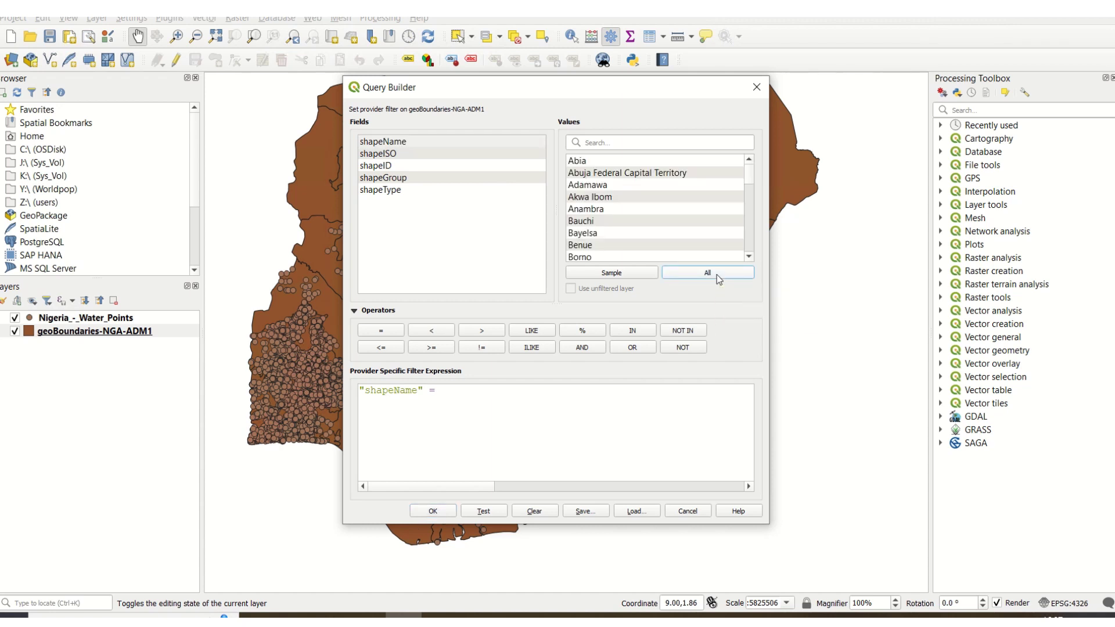
pyautogui.doubleClick(615, 172)
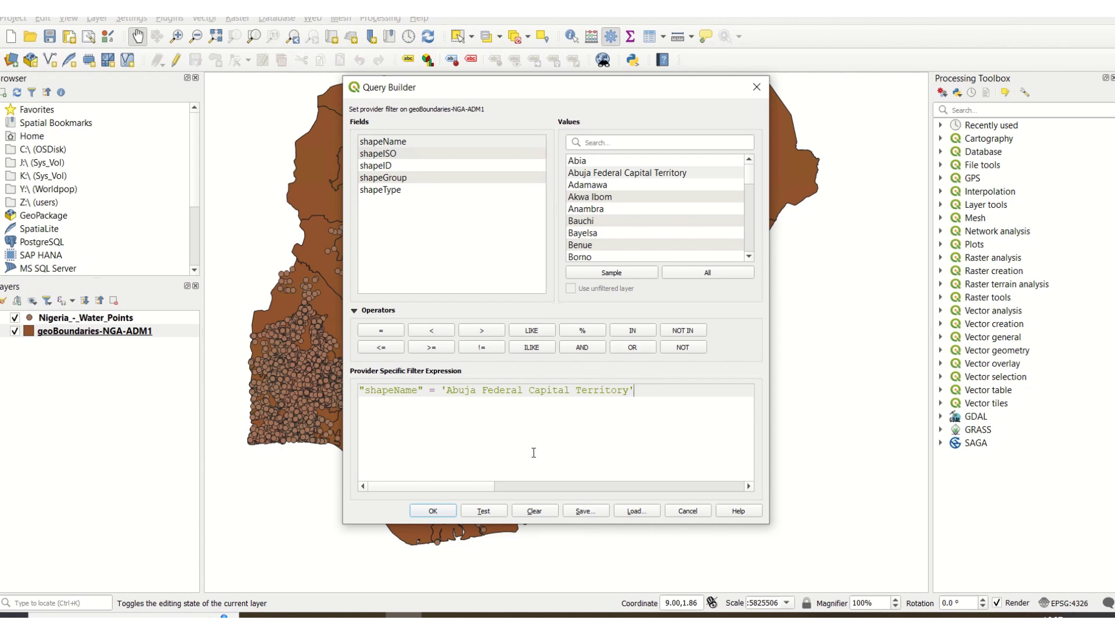
# - Test the Abuja filter with the query window moved off the map, clear the expression and close the query builder
pyautogui.click(485, 513)
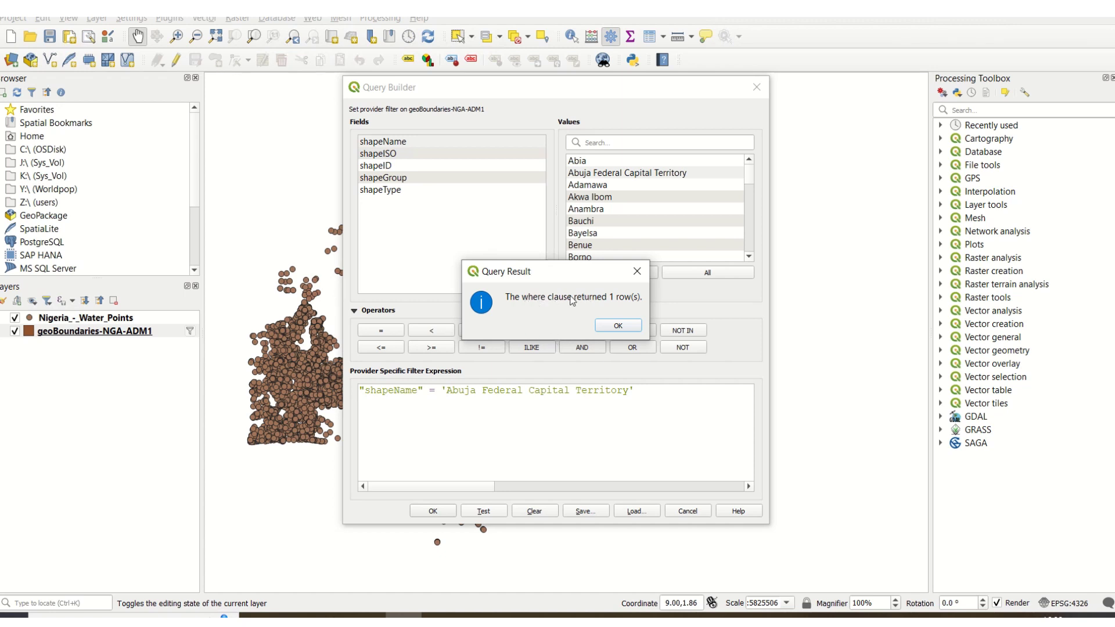
pyautogui.click(619, 326)
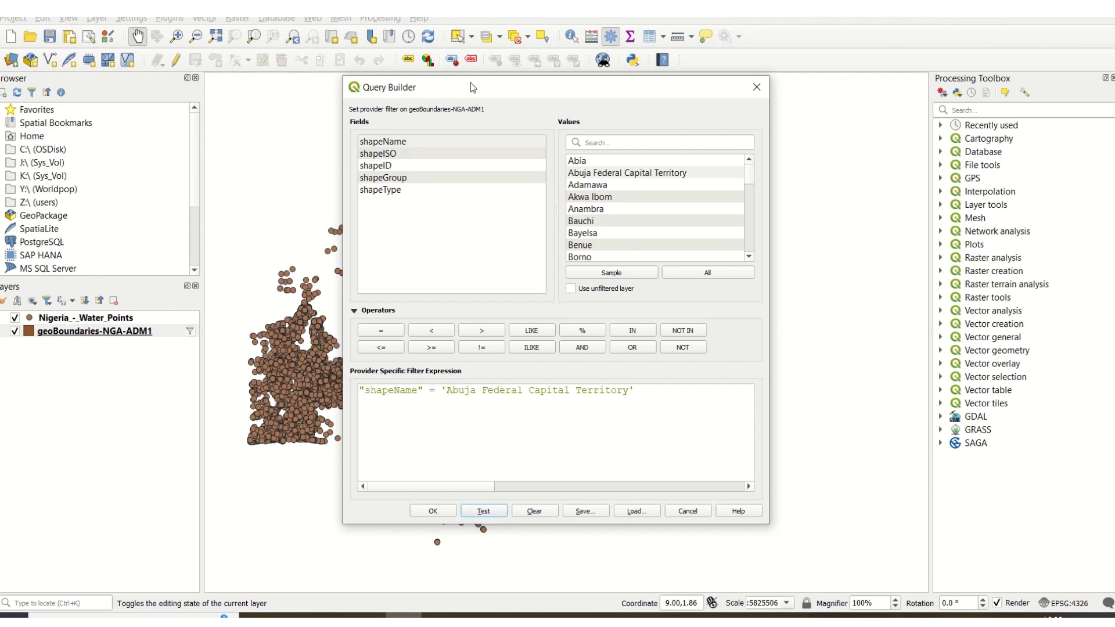
pyautogui.moveTo(472, 83); pyautogui.dragTo(720, 28)
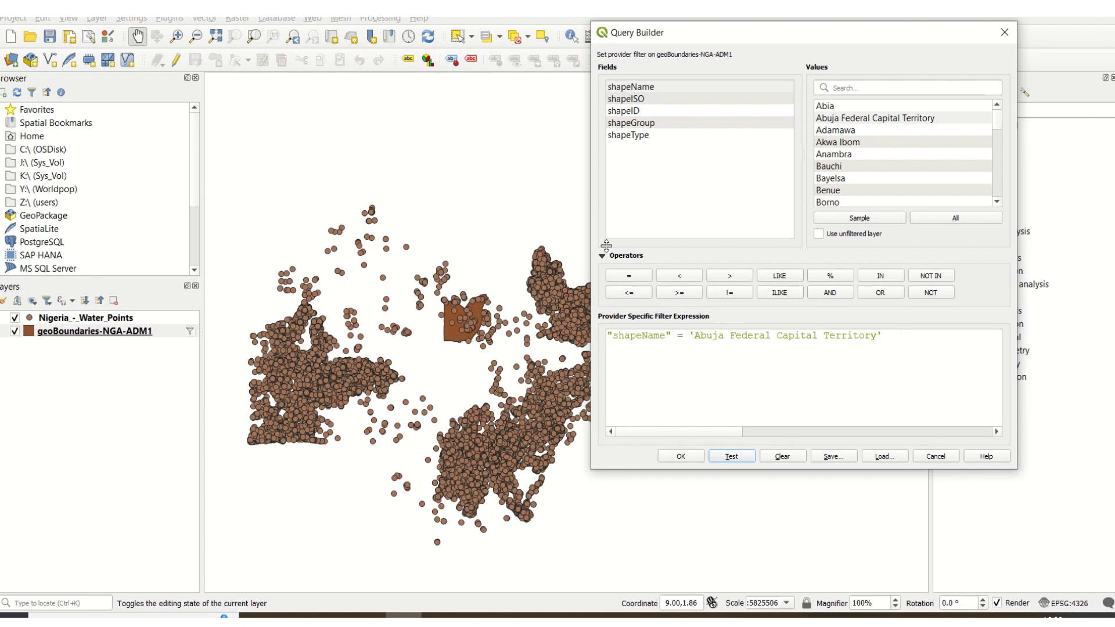
pyautogui.click(14, 324)
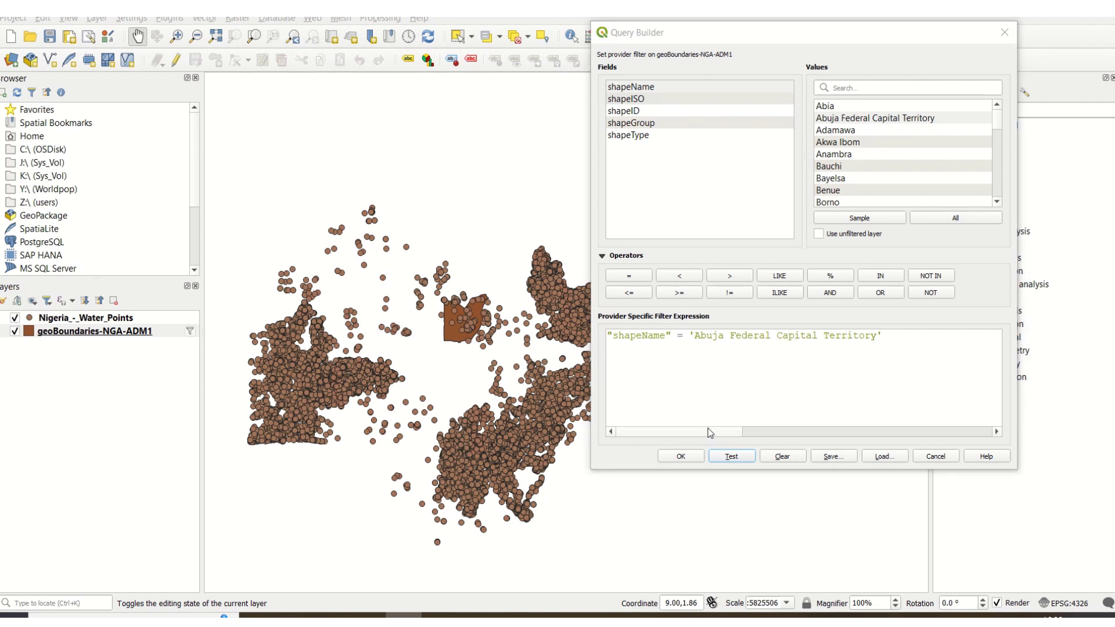
pyautogui.click(792, 456)
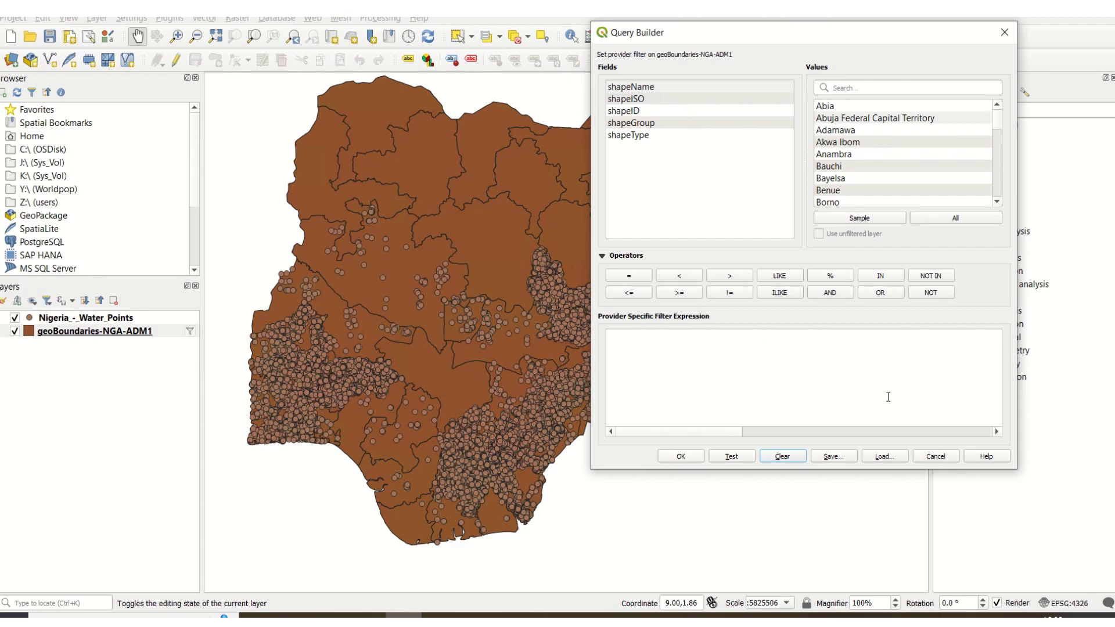
pyautogui.click(936, 456)
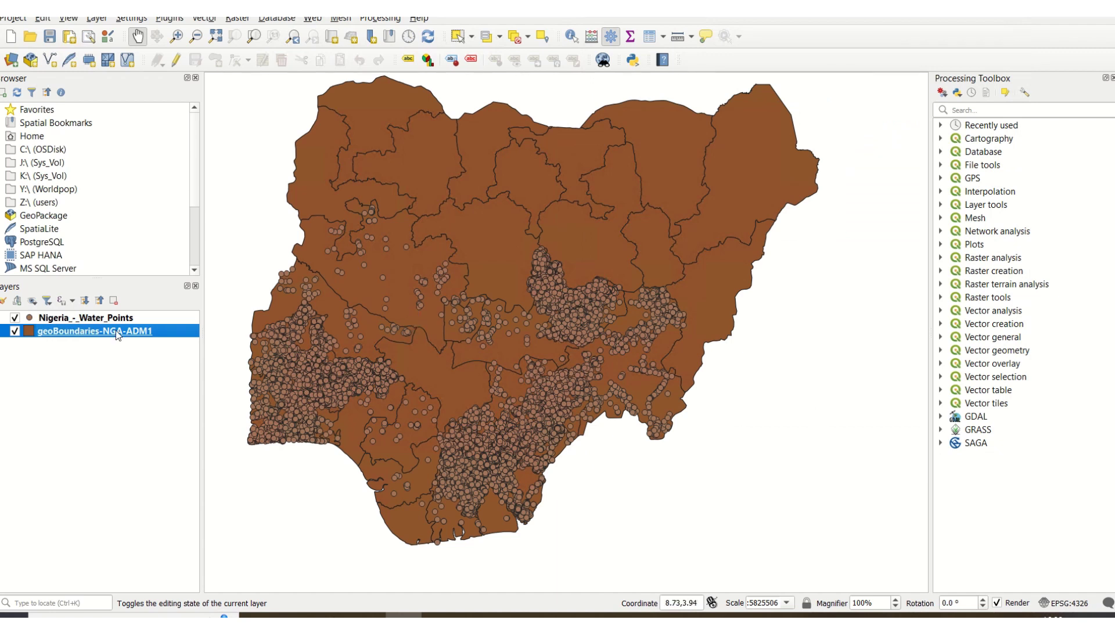
# - Hide the Nigeria_-_Water_Points layer and open the filter query builder for the geoBoundaries-NGA-ADM1 layer
pyautogui.click(15, 317)
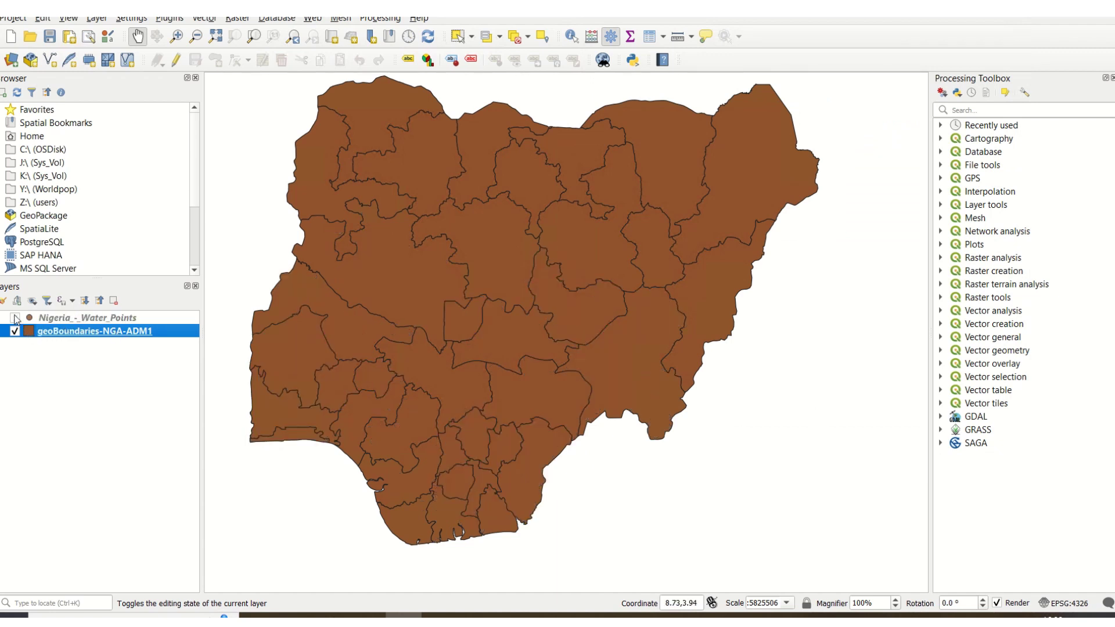
pyautogui.rightClick(108, 331)
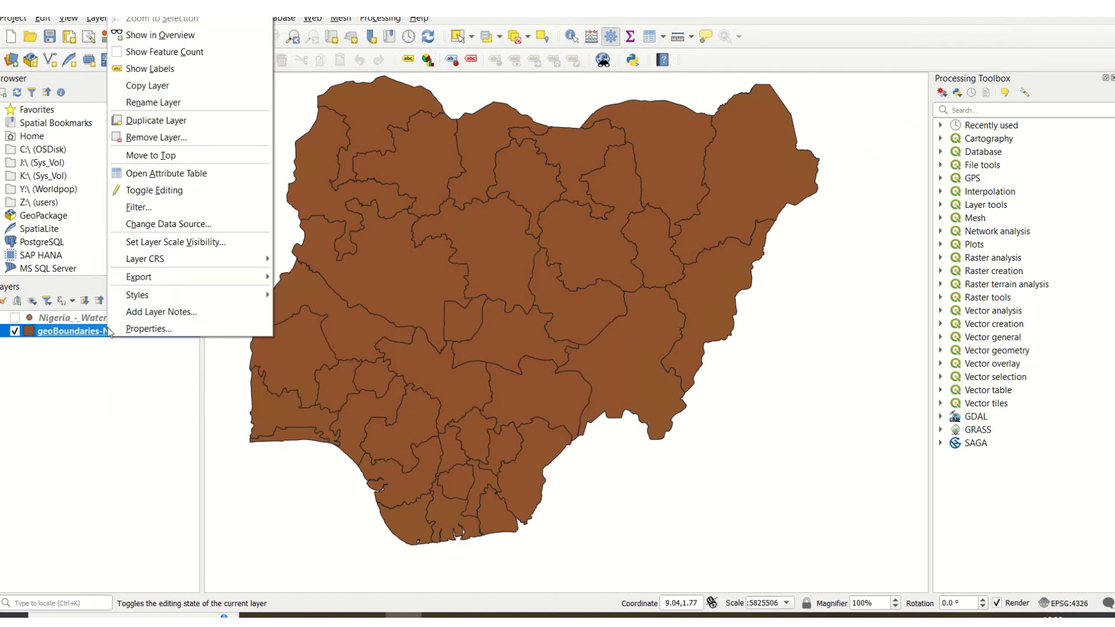
pyautogui.click(151, 208)
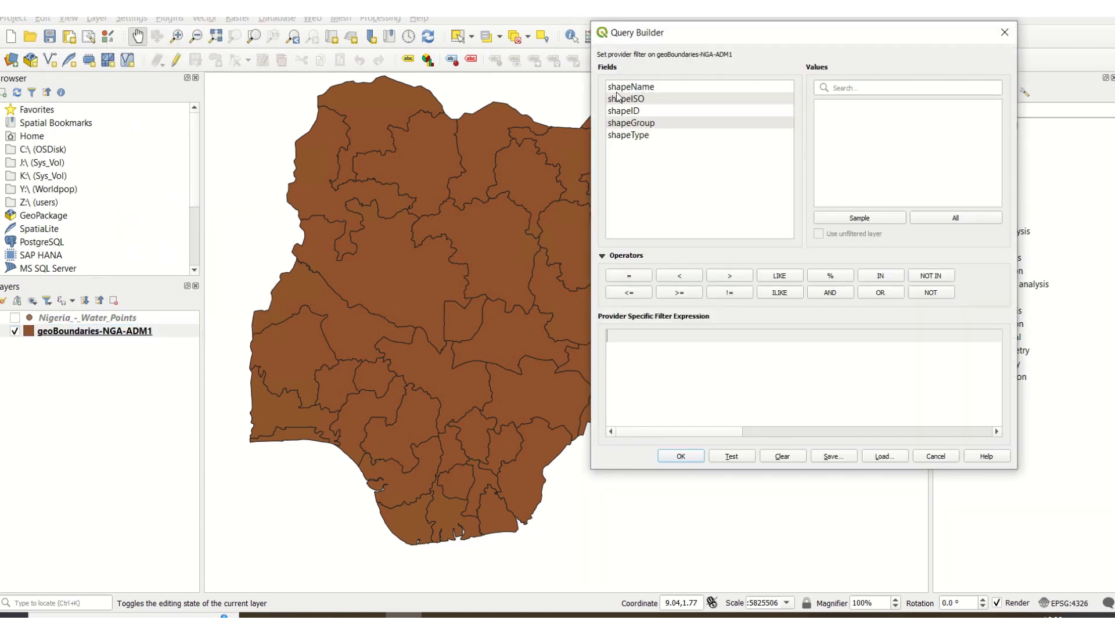
# - Enter the filter condition "shapeName" = 'Abuja Federal Capital Territory', taking the state from the list of all field values
pyautogui.click(642, 88)
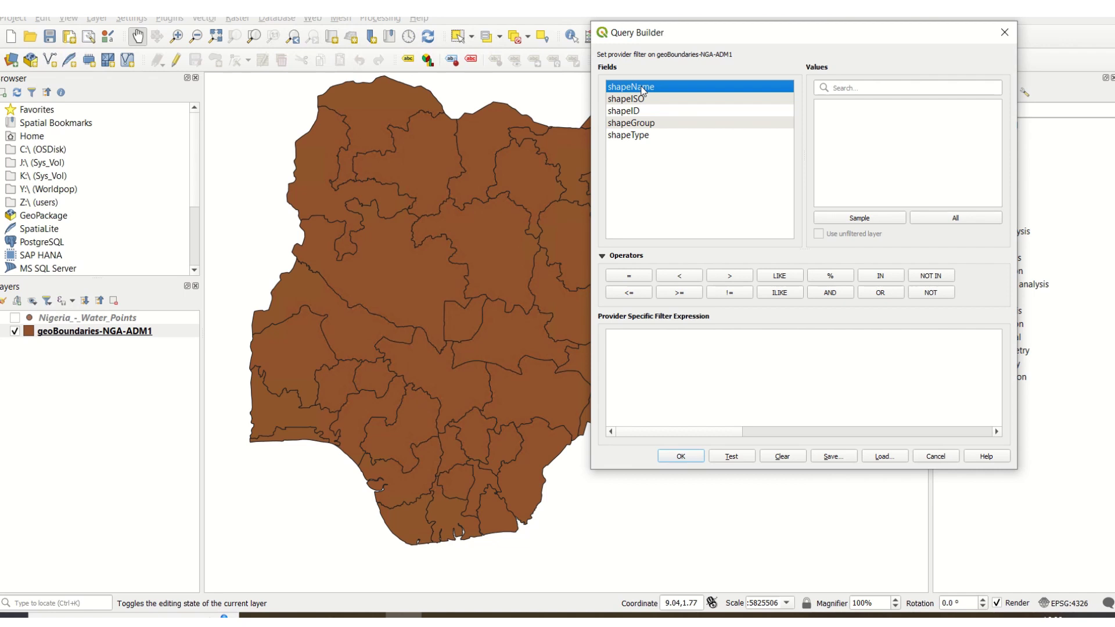
pyautogui.doubleClick(642, 87)
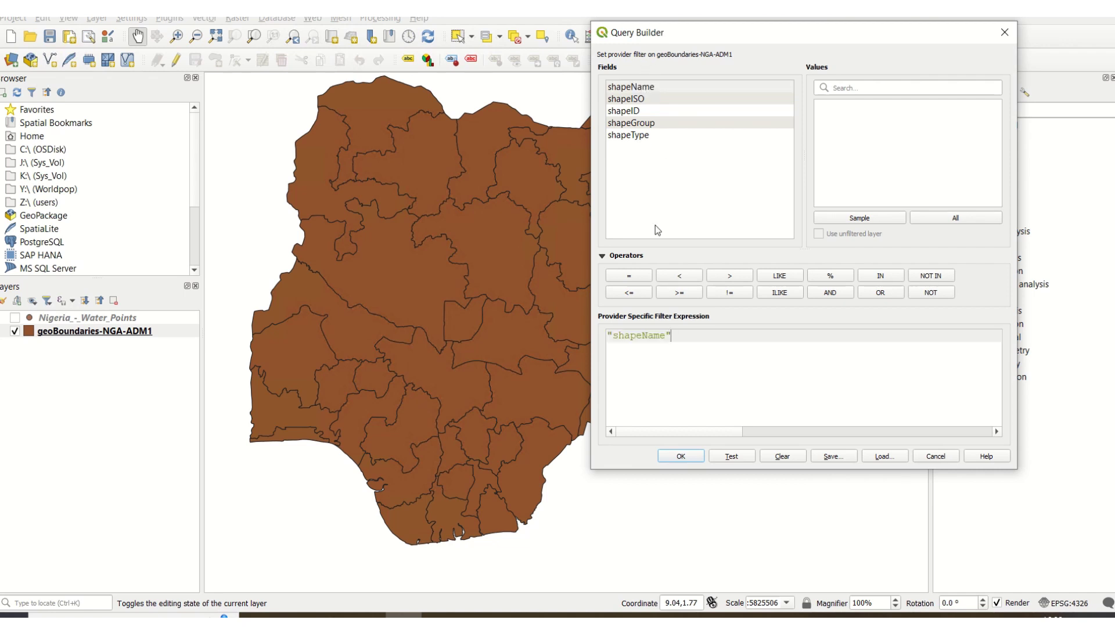
pyautogui.click(629, 275)
pyautogui.click(653, 88)
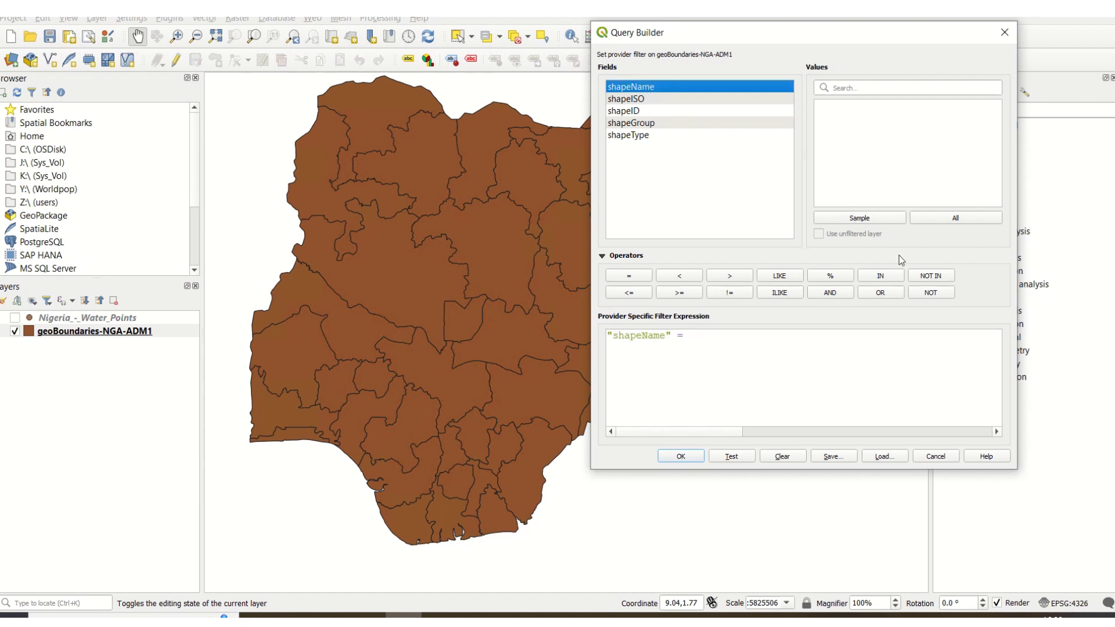
pyautogui.click(942, 219)
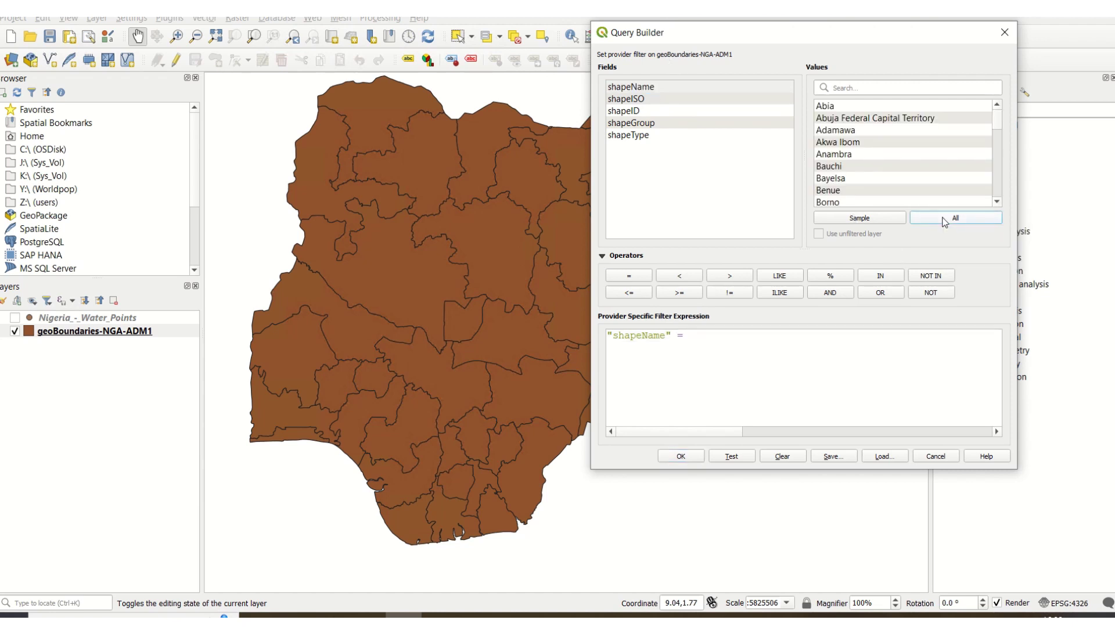
pyautogui.doubleClick(904, 120)
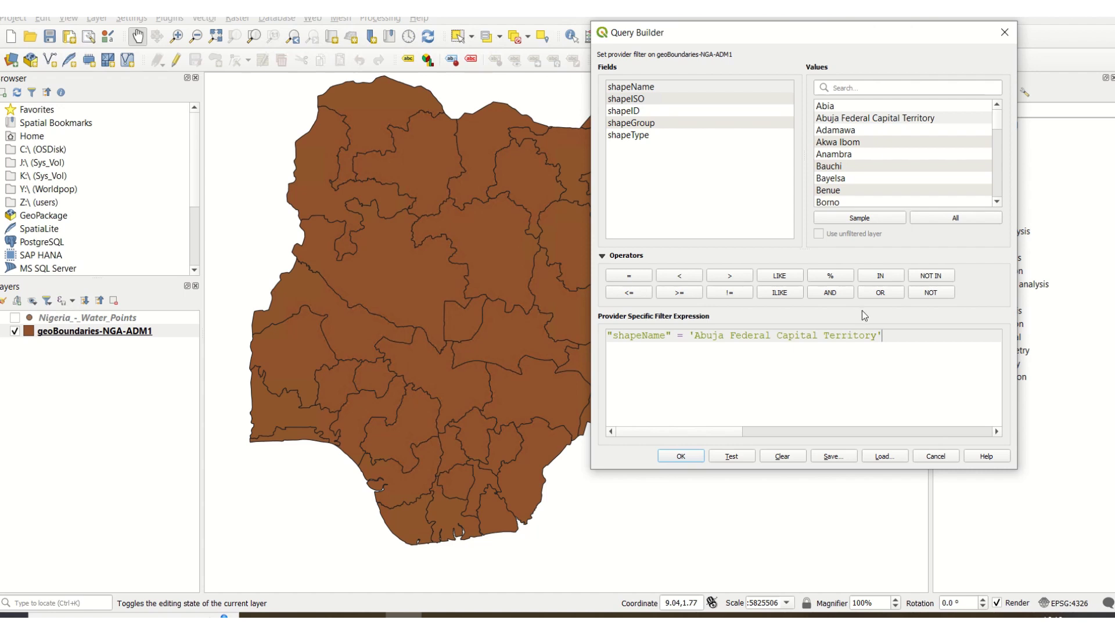
# - Extend the filter expression with OR "shapeName" = 'Lagos', searching the values for lagos
pyautogui.click(881, 297)
pyautogui.doubleClick(634, 88)
pyautogui.click(627, 278)
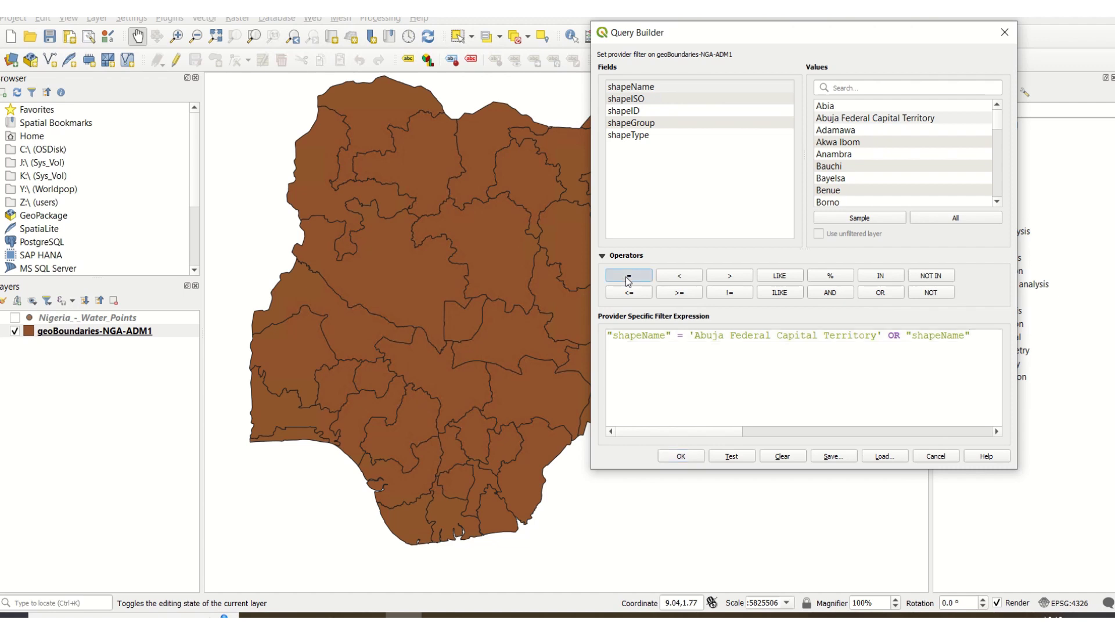
pyautogui.click(862, 88)
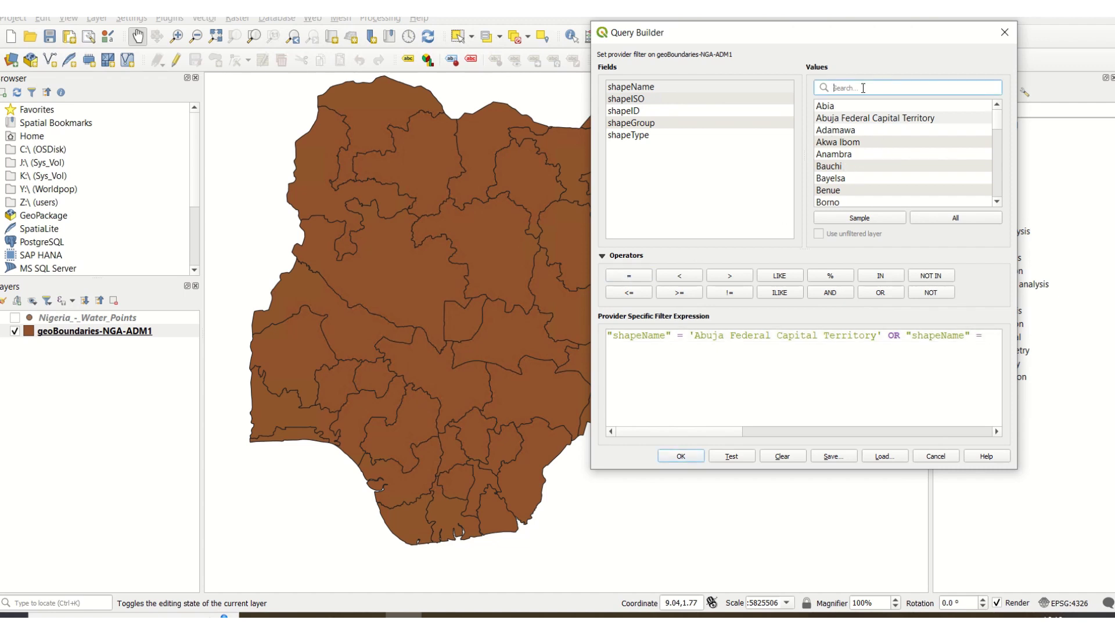
pyautogui.write('lga')
pyautogui.press('BackSpace')
pyautogui.write('agos')
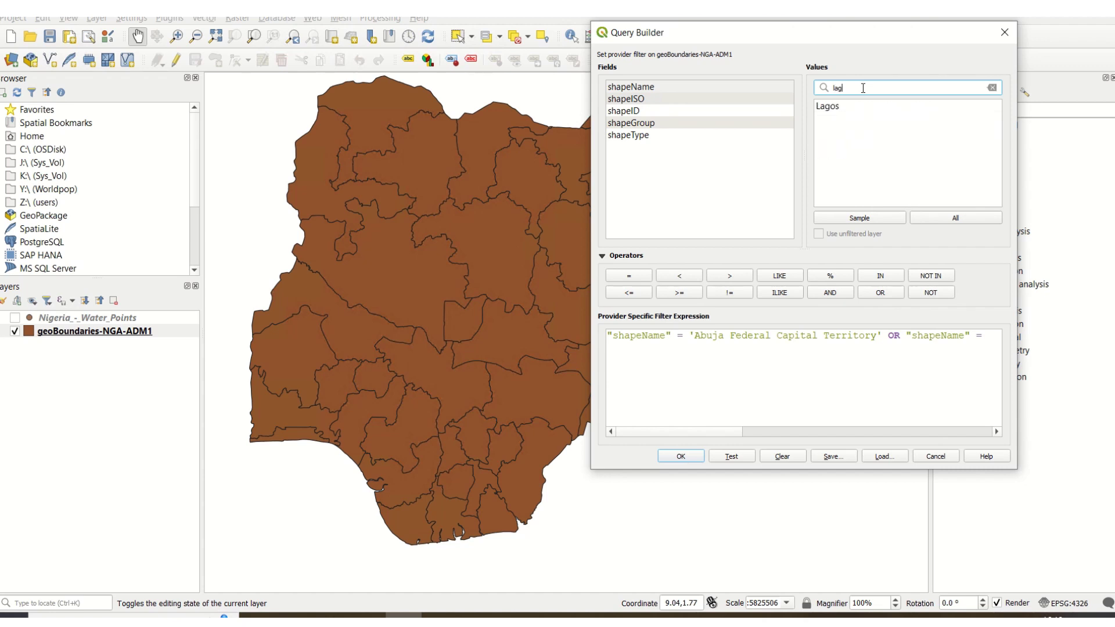
pyautogui.click(829, 113)
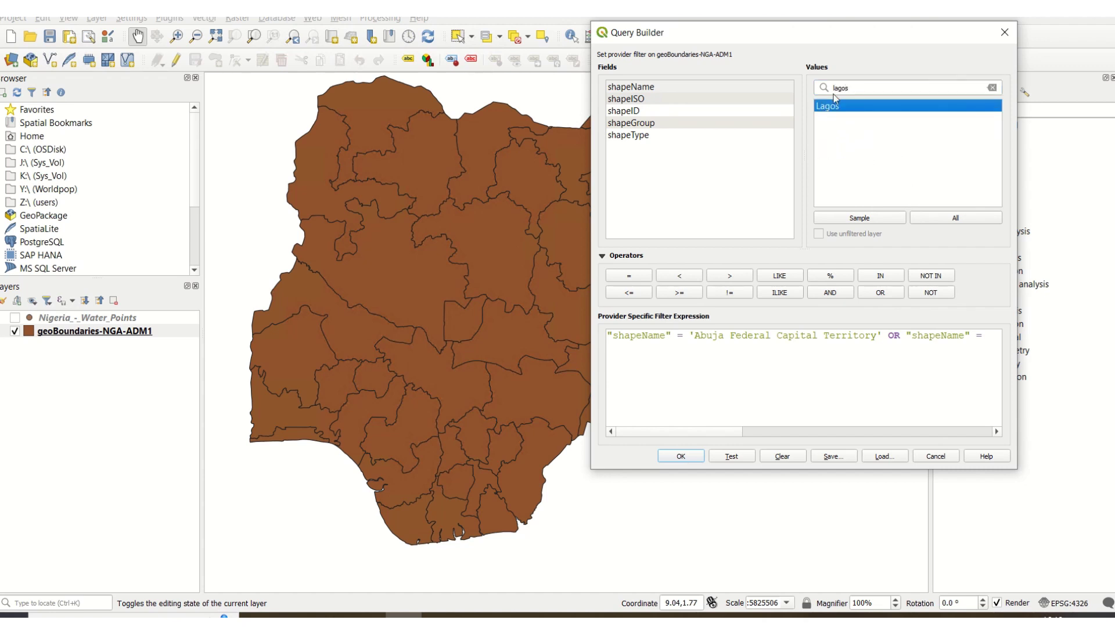
pyautogui.doubleClick(830, 109)
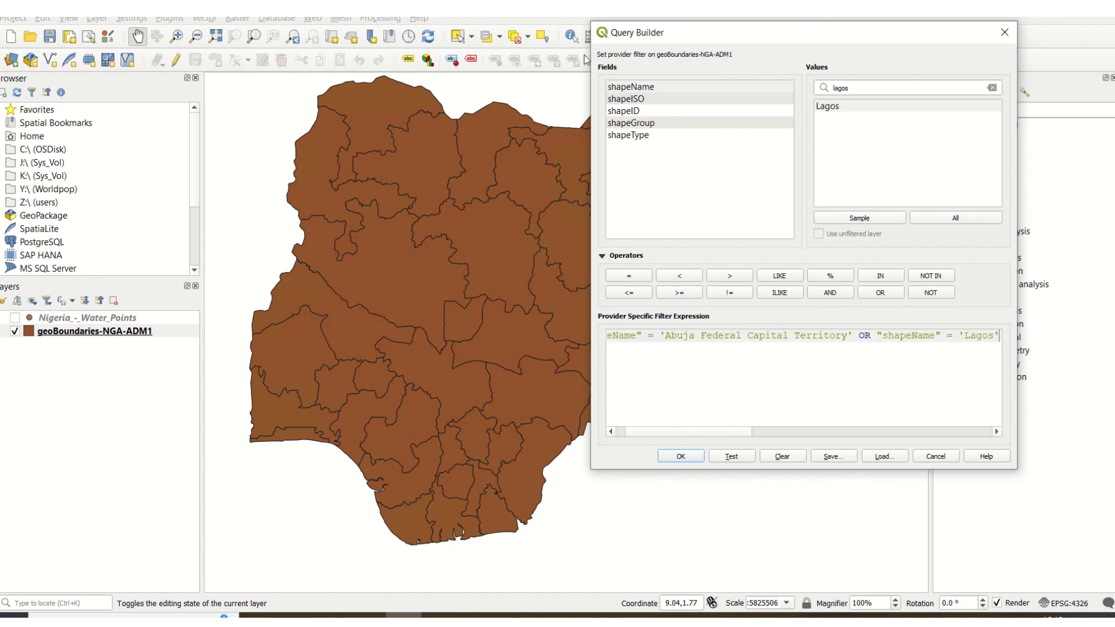
# - Widen the query window to read the whole expression, test the filter and apply it to the boundaries layer
pyautogui.moveTo(587, 86); pyautogui.dragTo(452, 87)
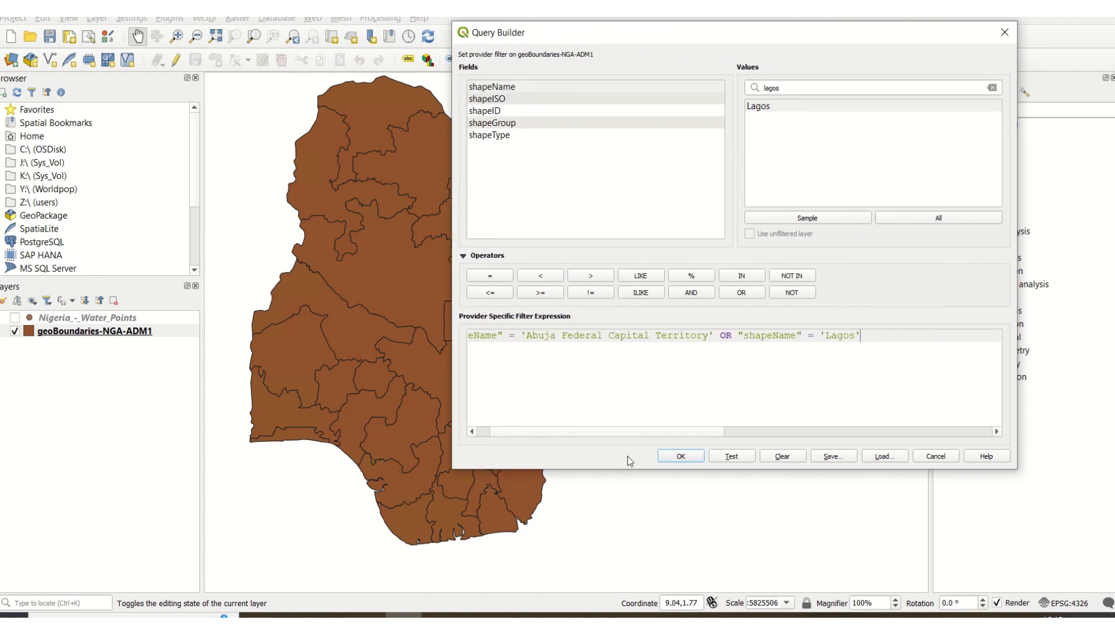
pyautogui.hscroll(-2, 597, 430)
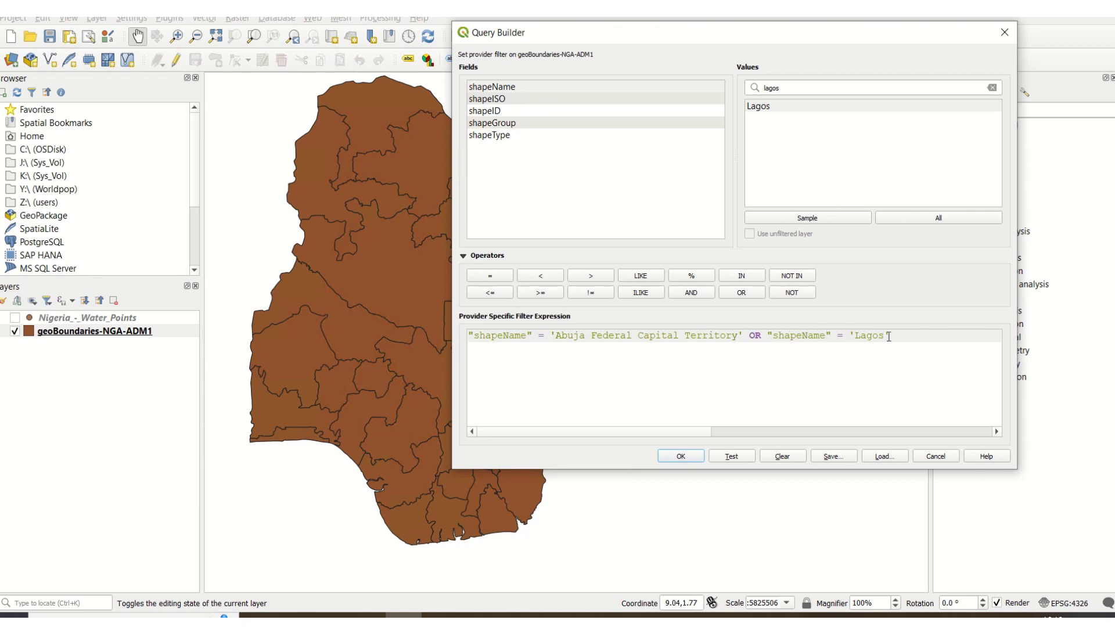
pyautogui.click(729, 456)
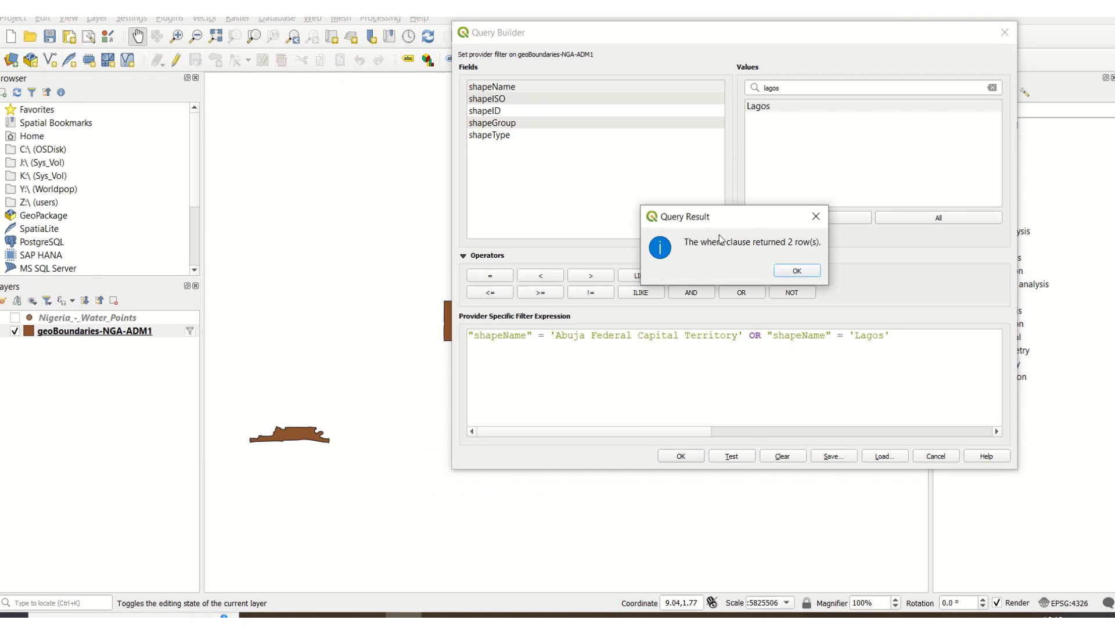
pyautogui.click(798, 271)
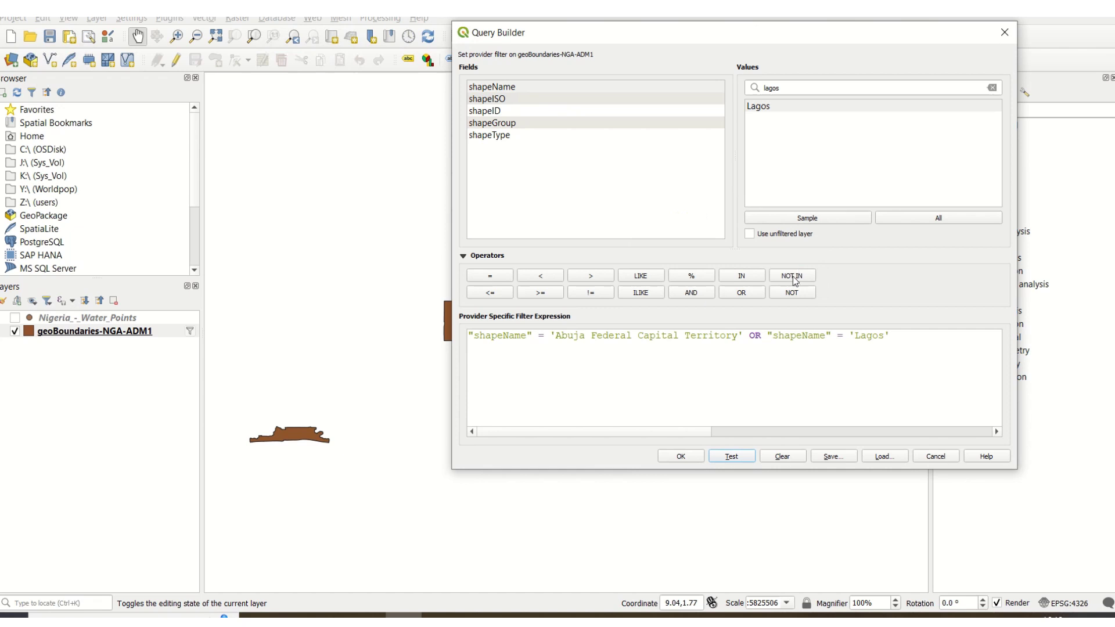
pyautogui.click(677, 456)
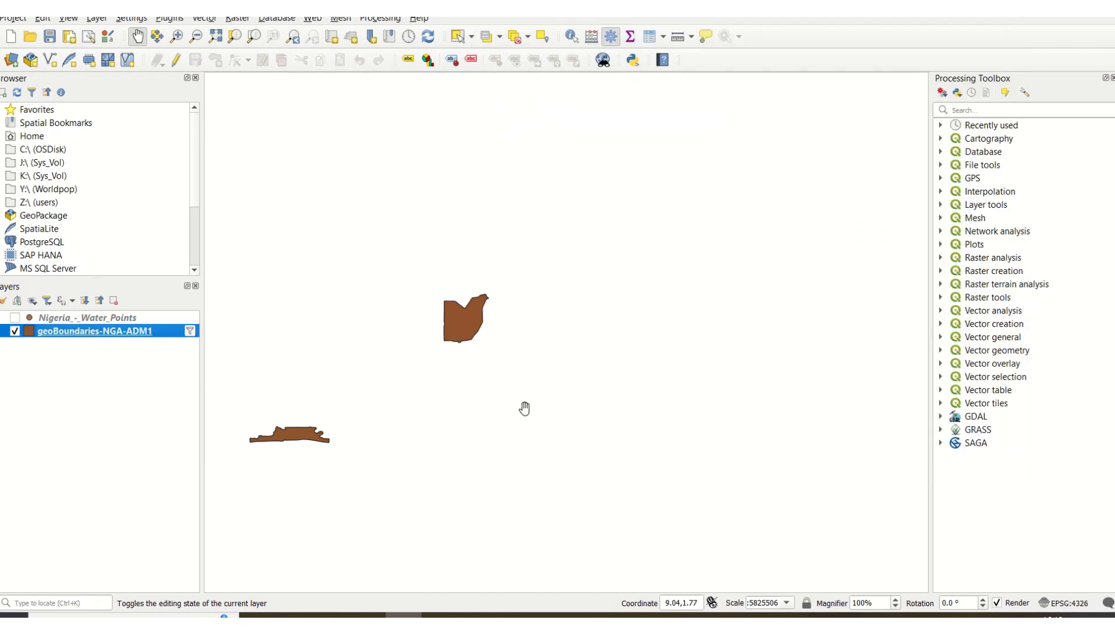
# - Show the Nigeria_-_Water_Points layer again and open its symbology properties
pyautogui.moveTo(465, 369); pyautogui.dragTo(593, 343)
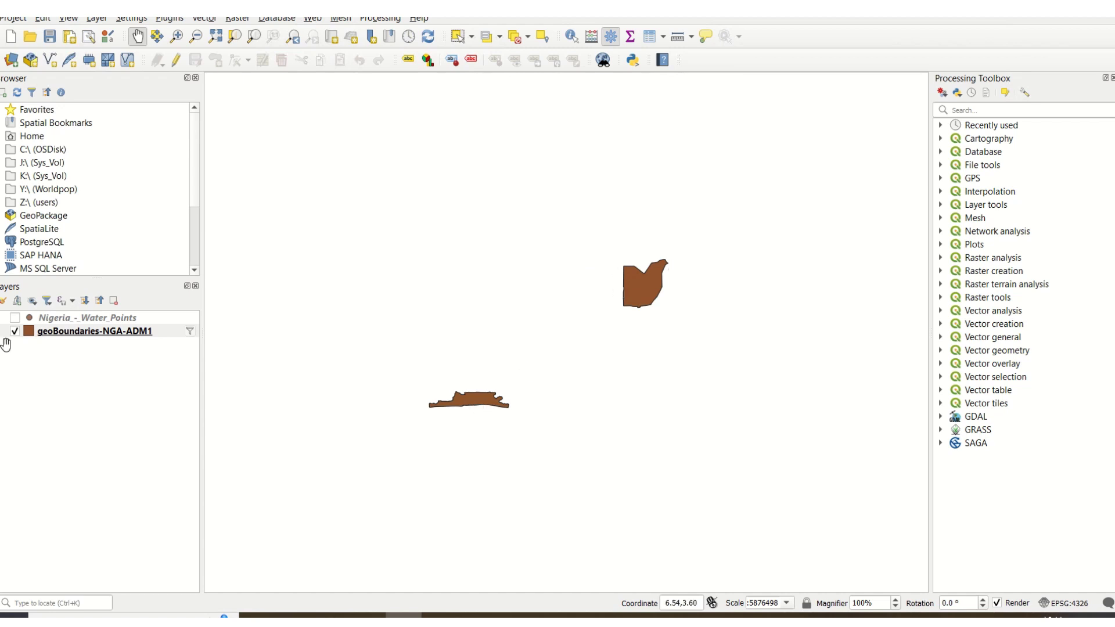
pyautogui.click(15, 318)
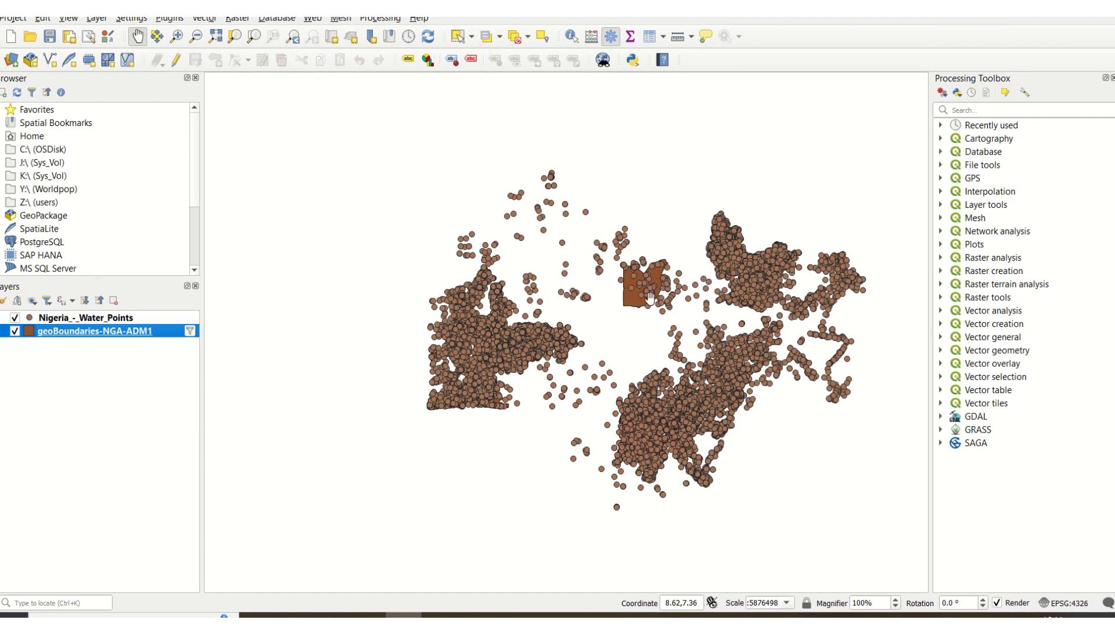
pyautogui.rightClick(104, 321)
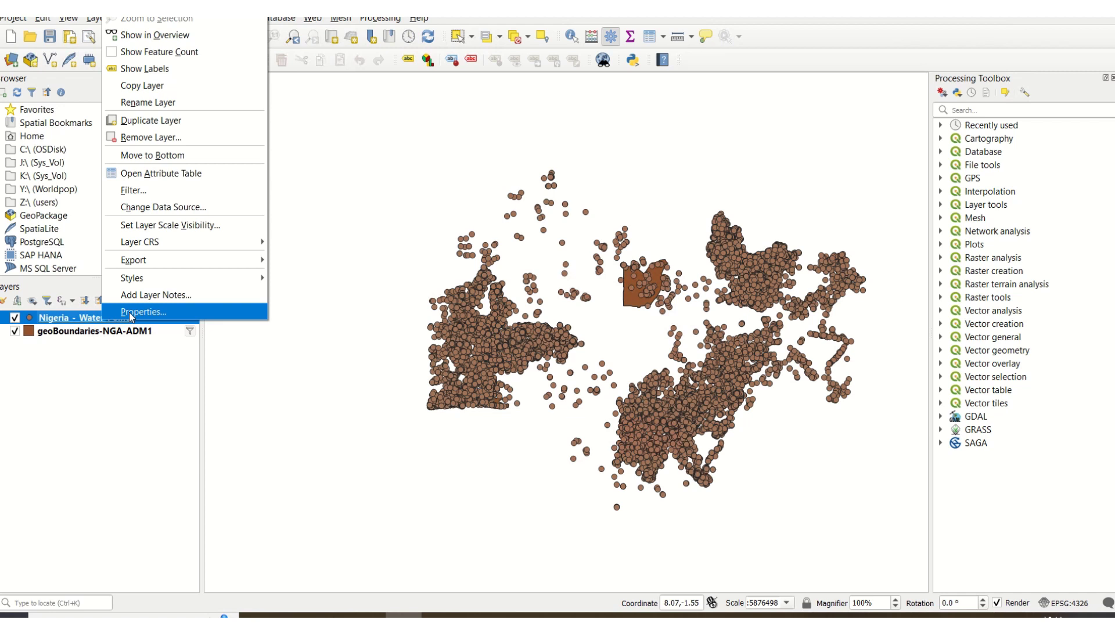
pyautogui.click(68, 319)
pyautogui.rightClick(68, 320)
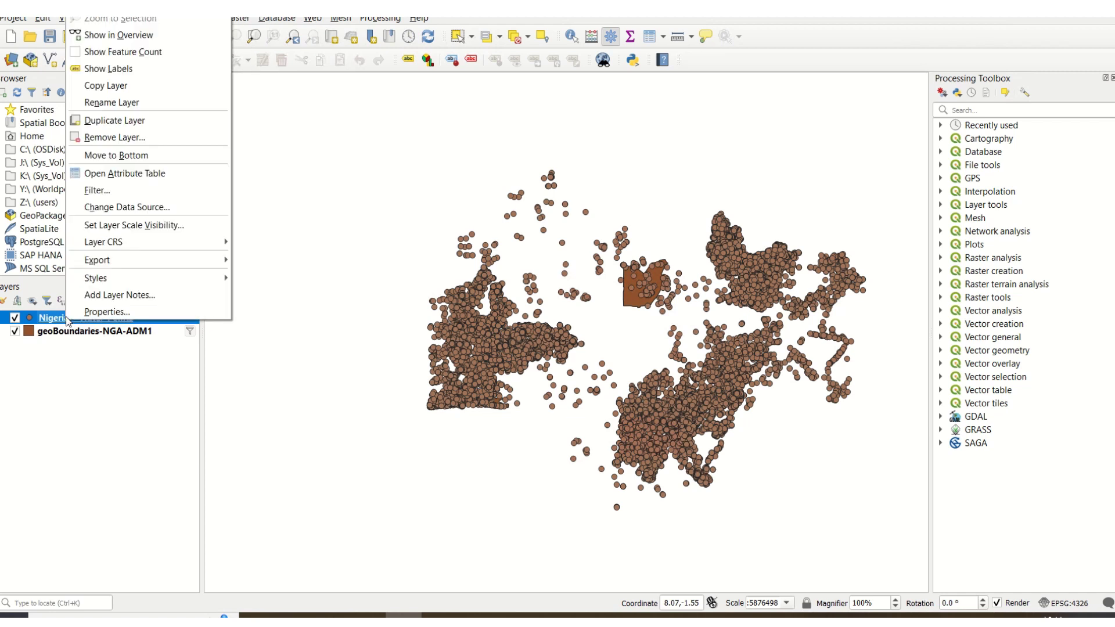
pyautogui.click(123, 312)
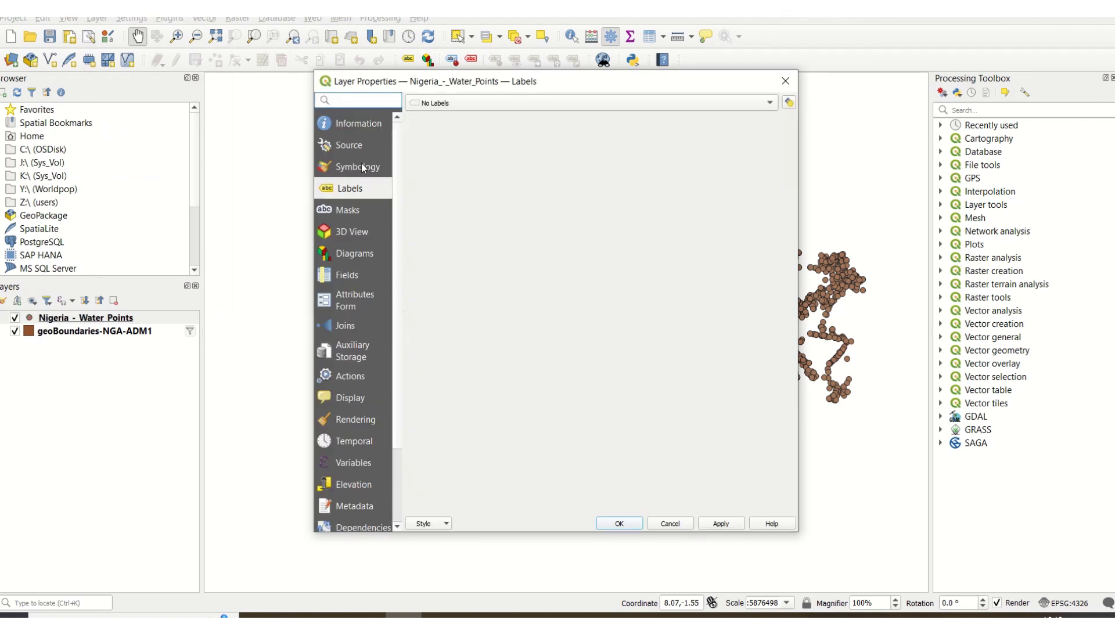
pyautogui.click(361, 167)
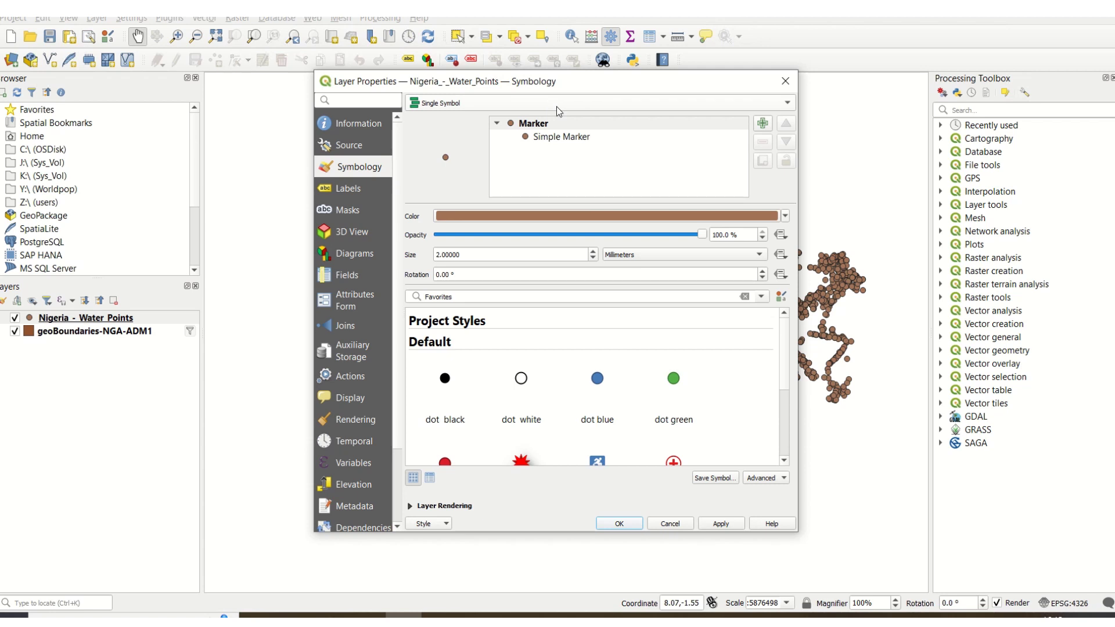
# - Change the water point marker color to bright yellow-green #d9f21c and apply it to the layer
pyautogui.click(577, 216)
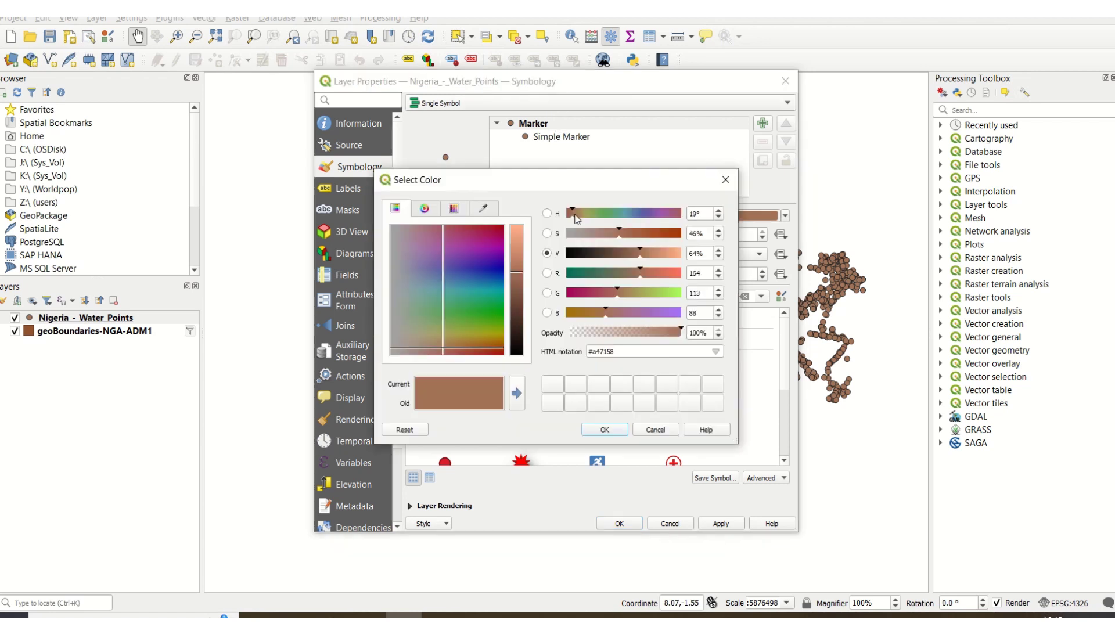
pyautogui.click(491, 331)
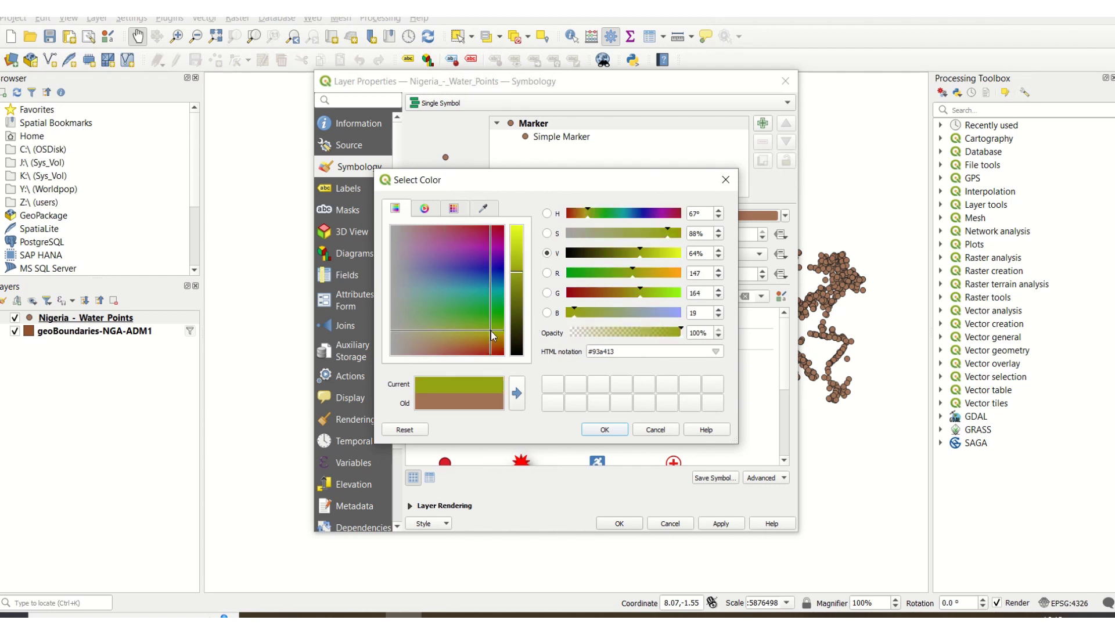
pyautogui.click(517, 231)
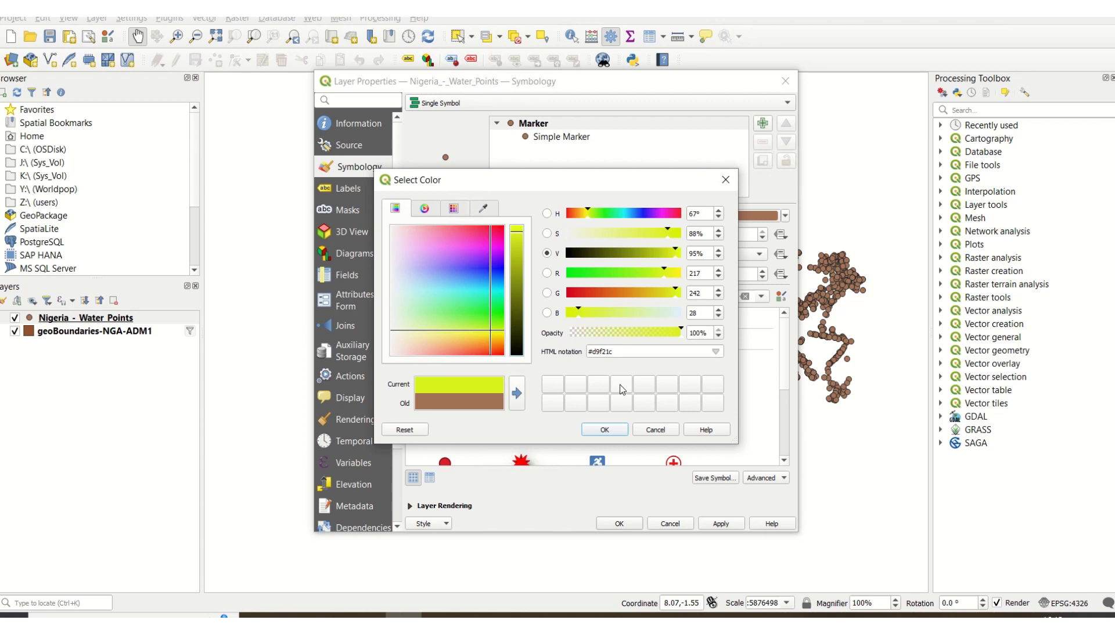
pyautogui.click(607, 434)
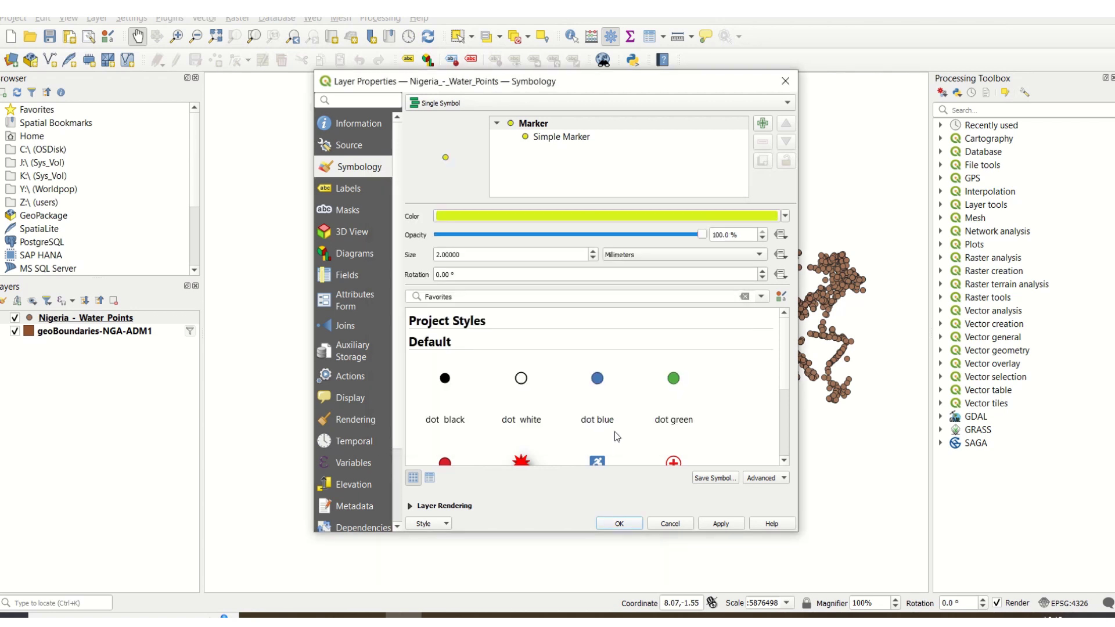
pyautogui.click(620, 524)
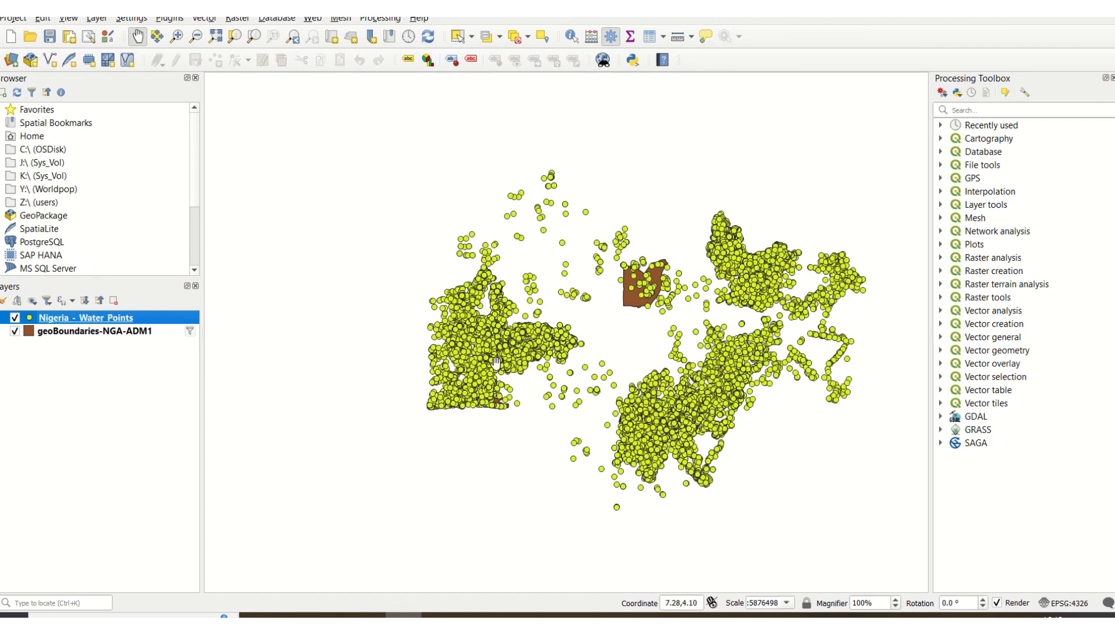
# - Examine how the water points fall inside and around the Lagos and Abuja boundaries
pyautogui.scroll(2, 495, 363)
pyautogui.scroll(2, 496, 362)
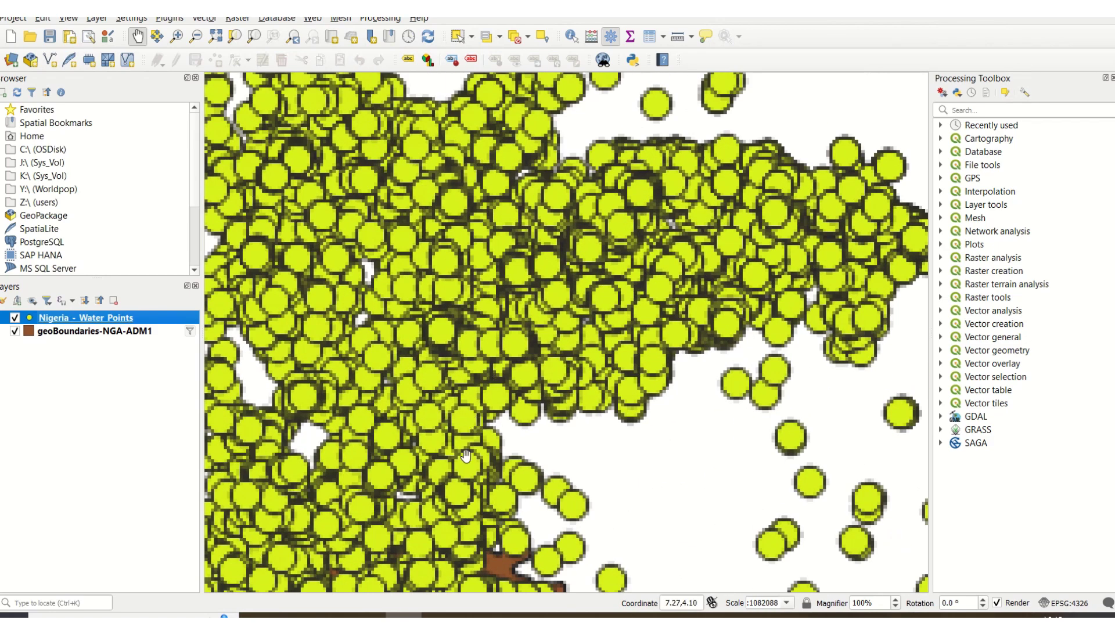
pyautogui.scroll(1, 453, 462)
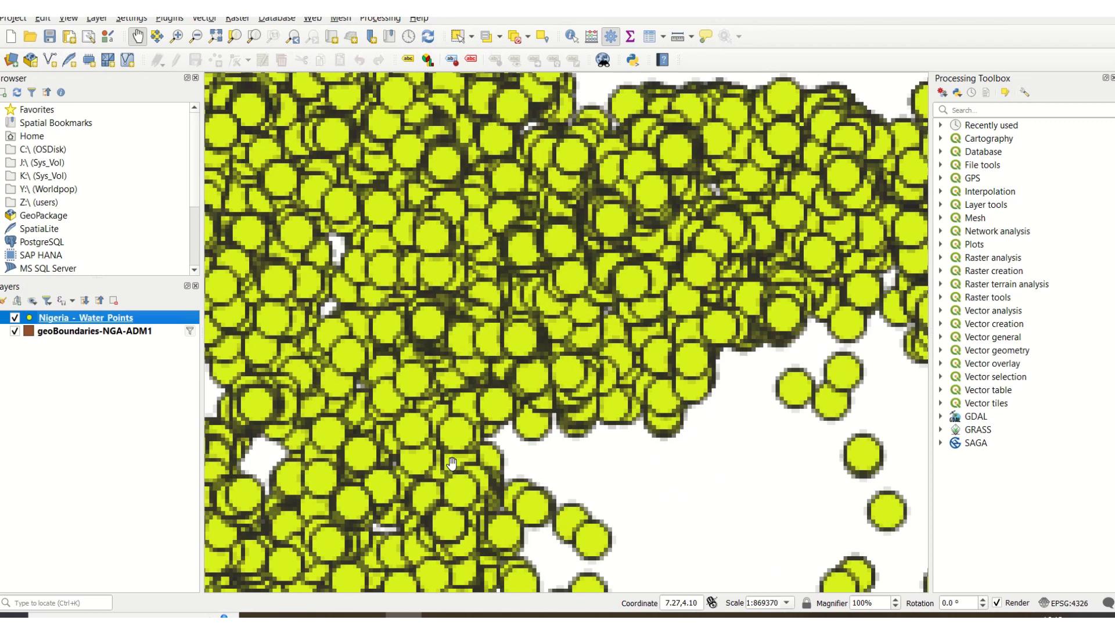
pyautogui.moveTo(583, 302); pyautogui.dragTo(478, 398)
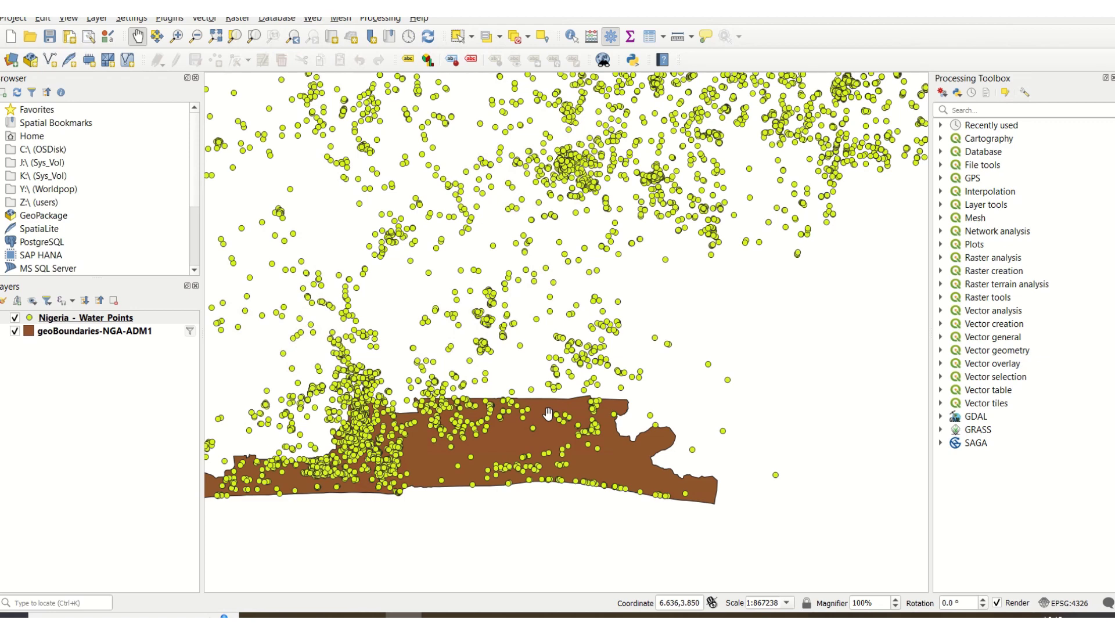
pyautogui.click(738, 333)
pyautogui.scroll(-1, 739, 332)
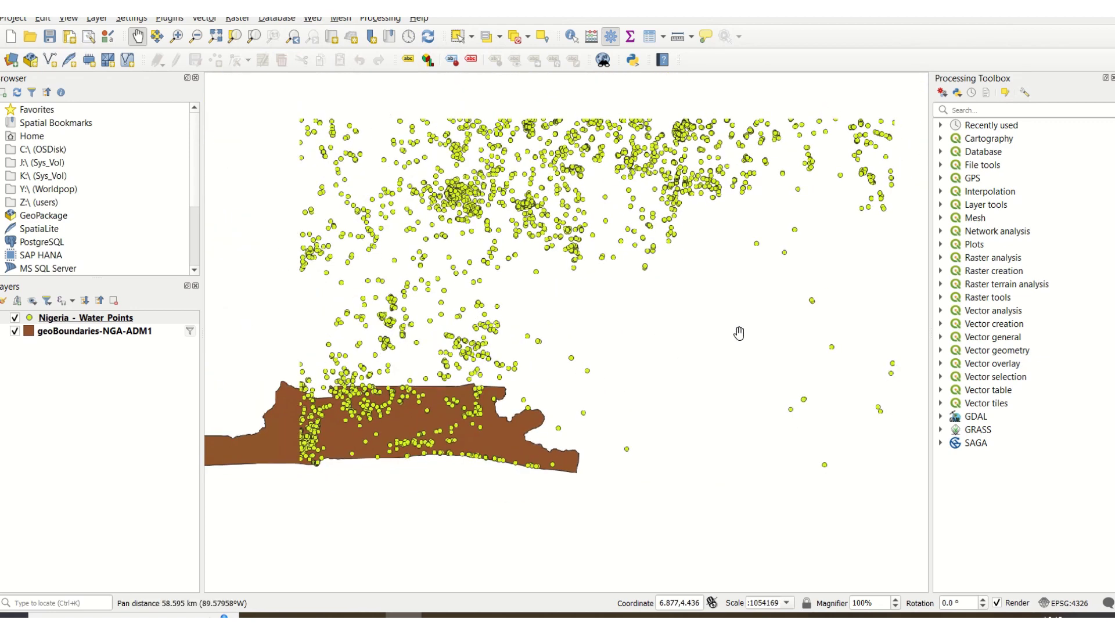
pyautogui.moveTo(793, 259); pyautogui.dragTo(547, 549)
pyautogui.moveTo(659, 560); pyautogui.dragTo(423, 453)
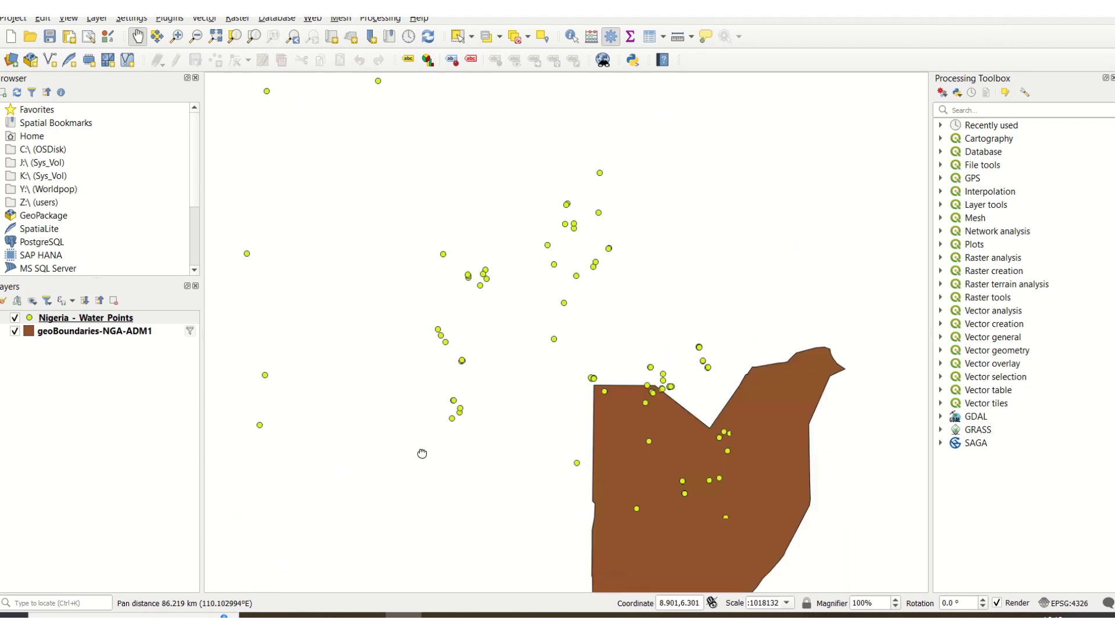
pyautogui.scroll(-4, 558, 399)
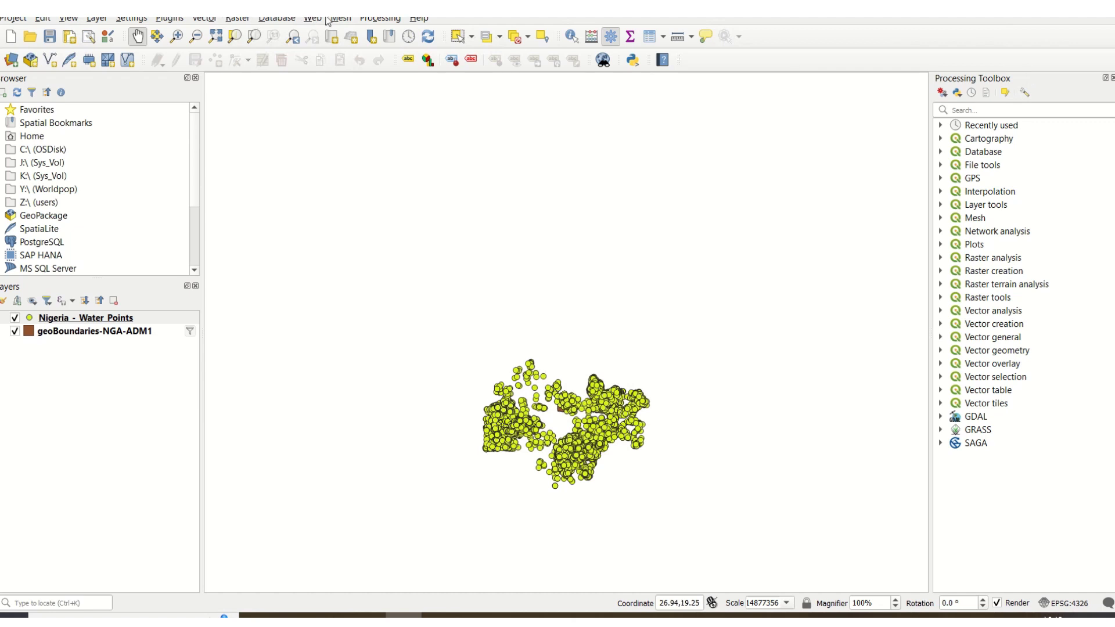
# - Close and reopen the Processing Toolbox, briefly expanding its Raster analysis group
pyautogui.click(371, 22)
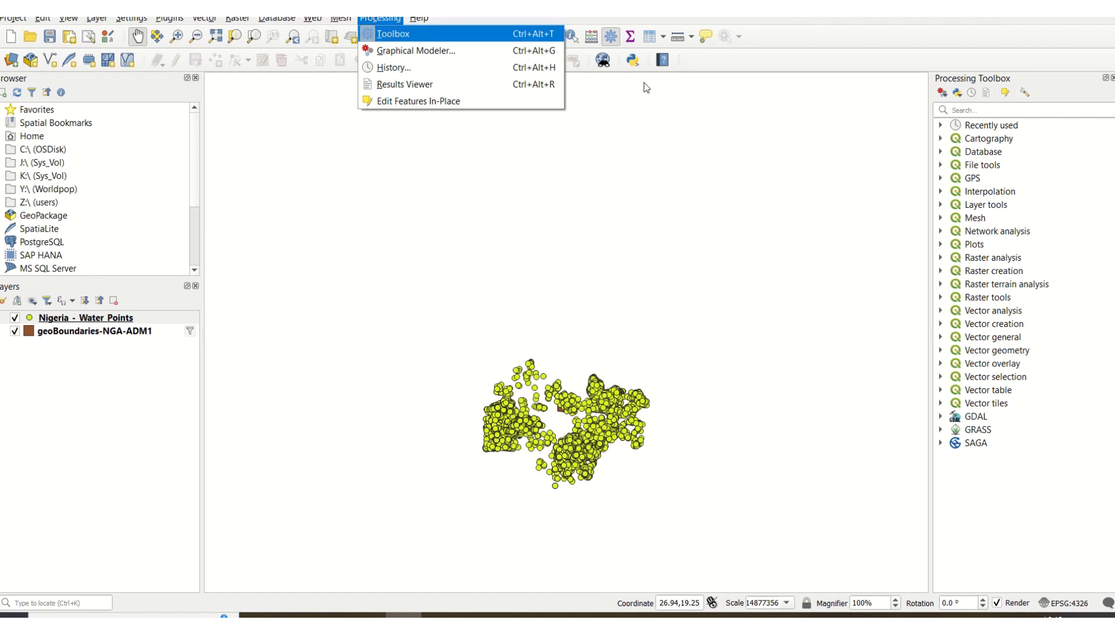
pyautogui.click(1111, 80)
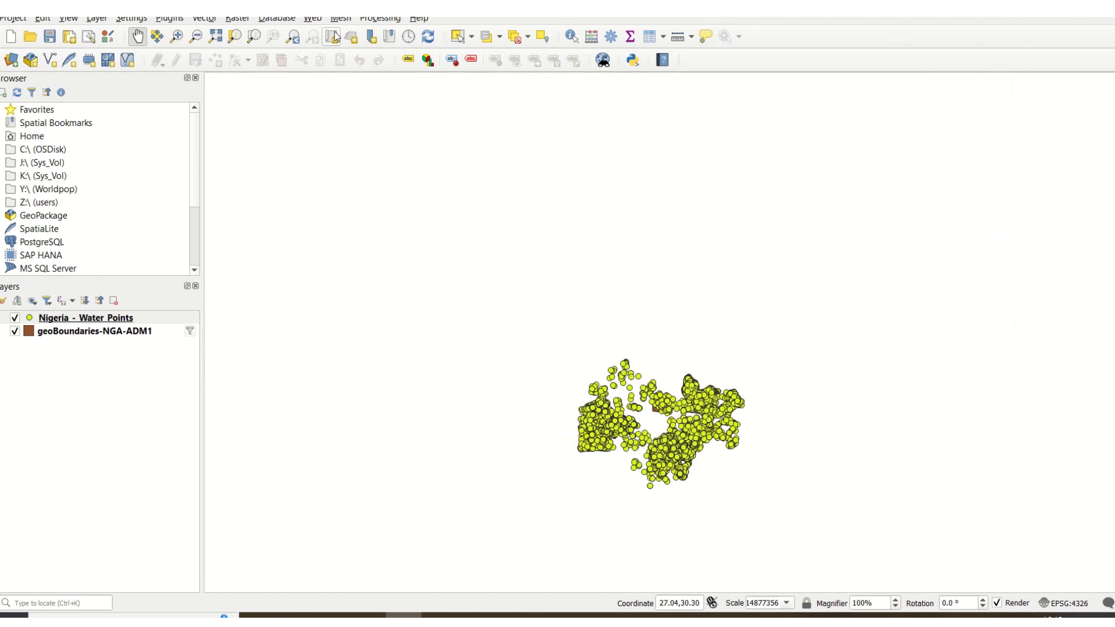
pyautogui.click(378, 19)
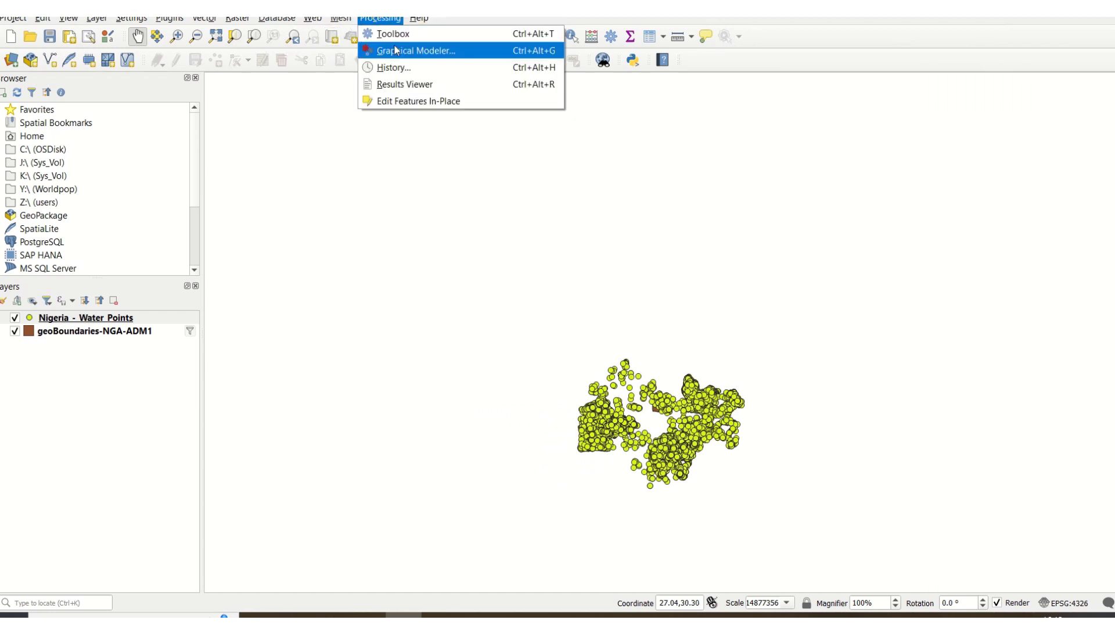
pyautogui.click(388, 36)
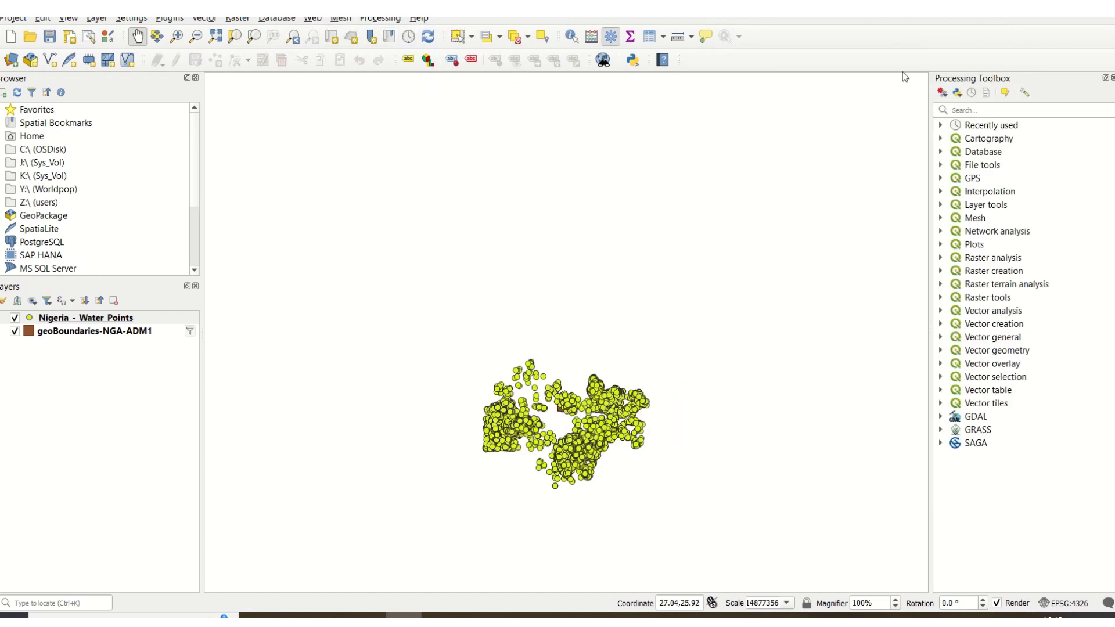
pyautogui.click(999, 109)
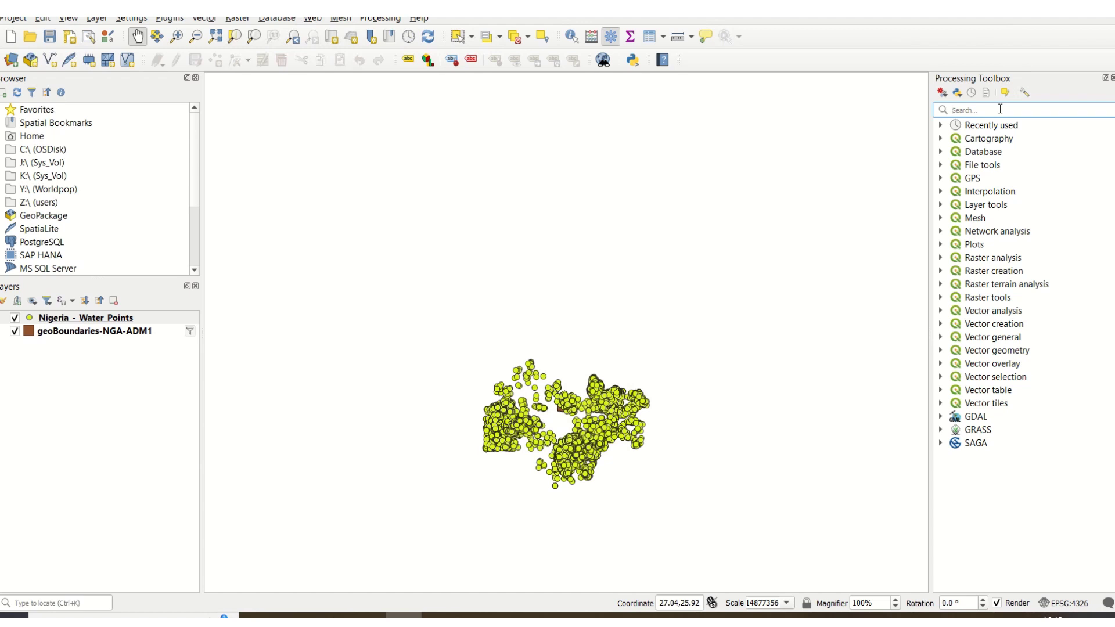
pyautogui.click(941, 257)
pyautogui.click(940, 258)
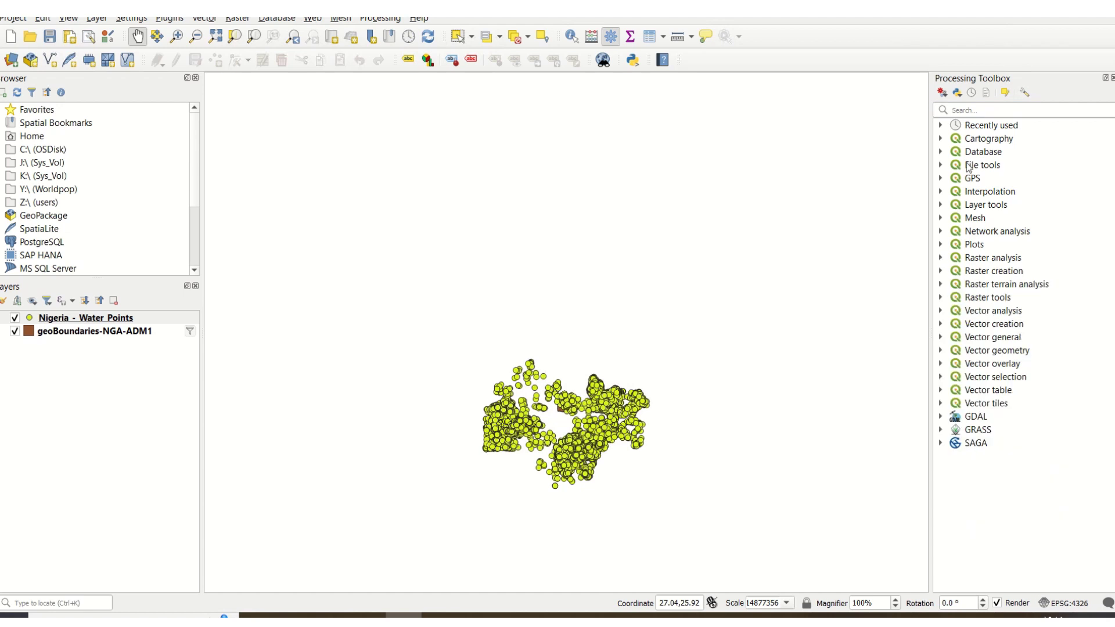
# - Search the processing algorithms for "selec" and open the Select by location tool
pyautogui.click(995, 110)
pyautogui.write('selec')
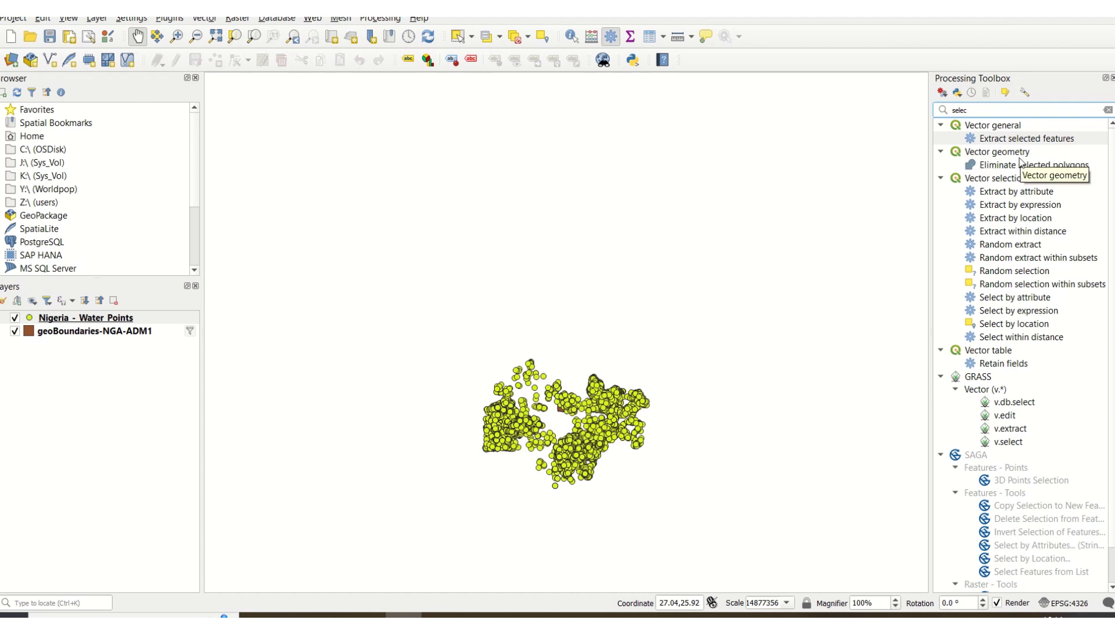
pyautogui.doubleClick(997, 324)
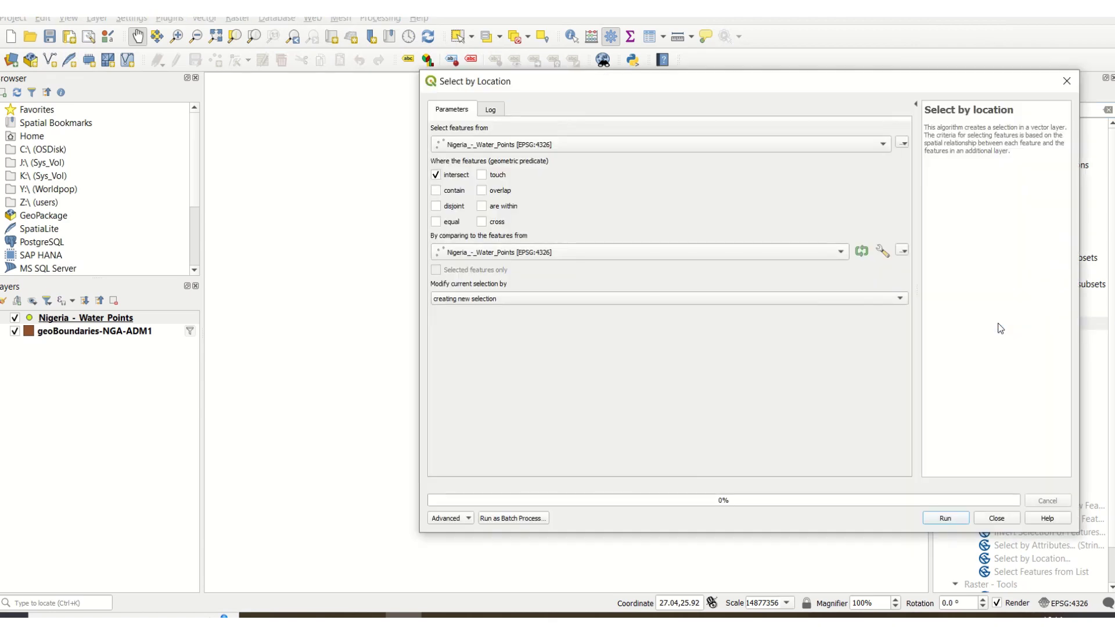
pyautogui.moveTo(664, 82); pyautogui.dragTo(482, 96)
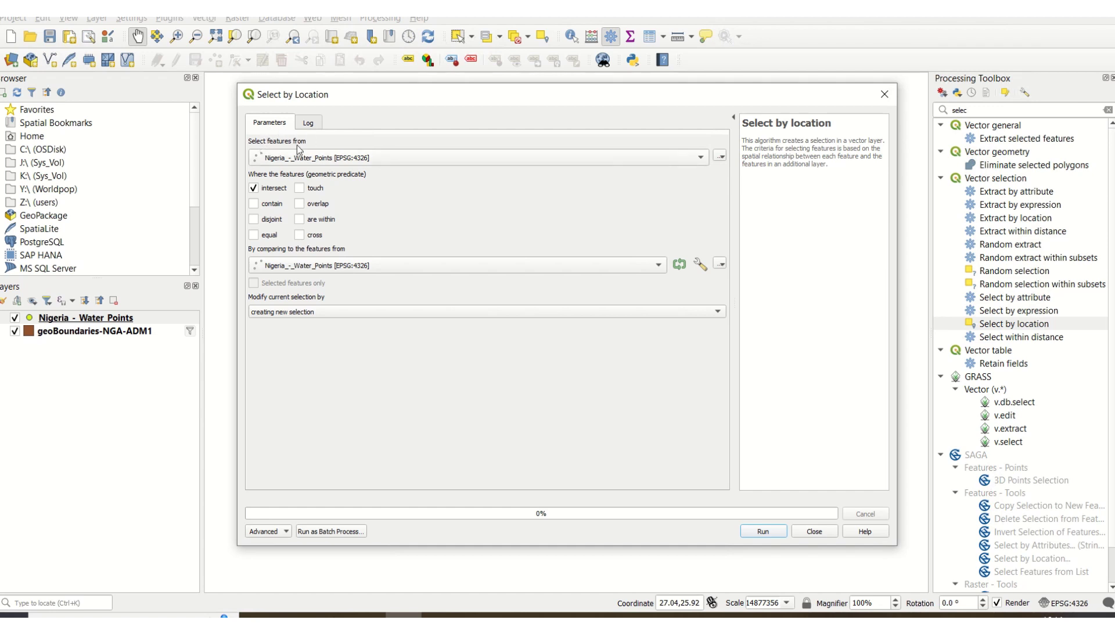
# - Set the tool to select Nigeria_-_Water_Points features that intersect geoBoundaries-NGA-ADM1, keeping the creating new selection method
pyautogui.click(343, 158)
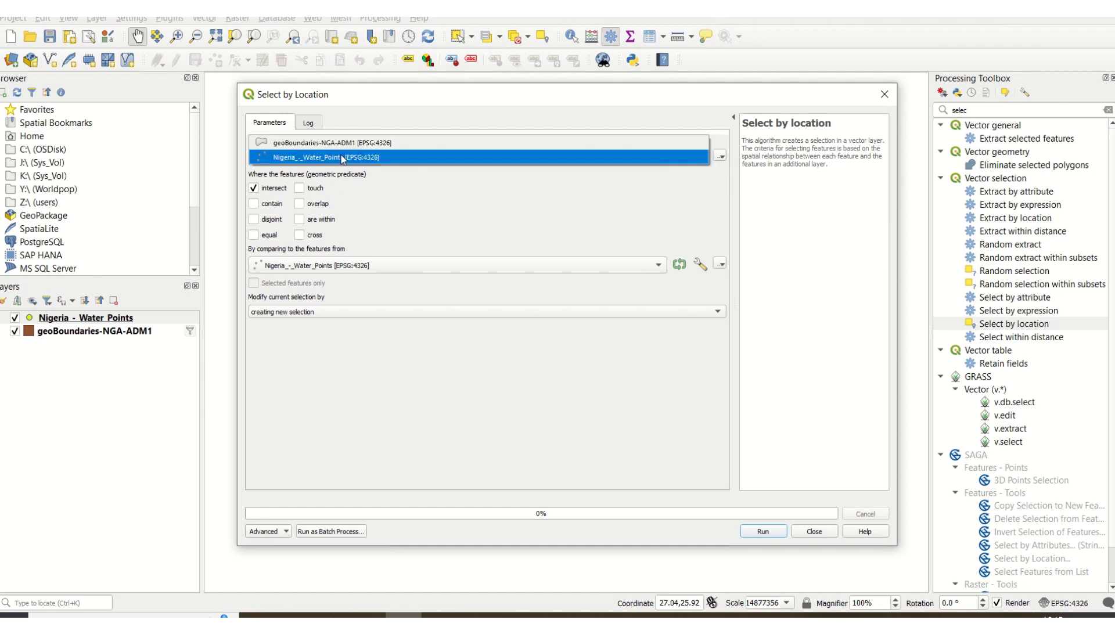
pyautogui.click(342, 158)
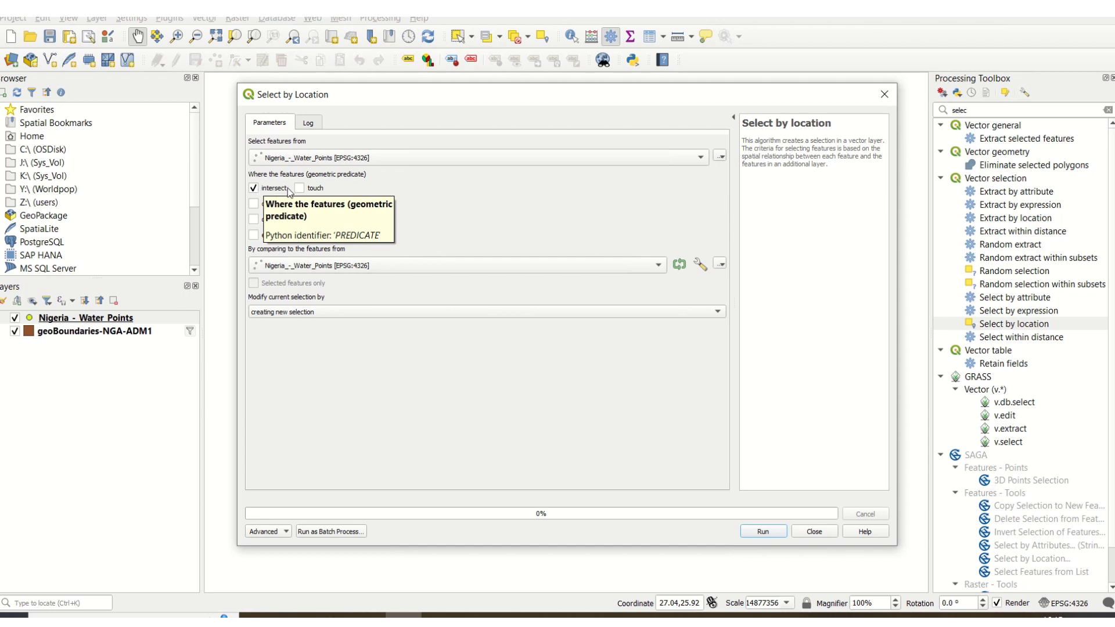
pyautogui.click(383, 266)
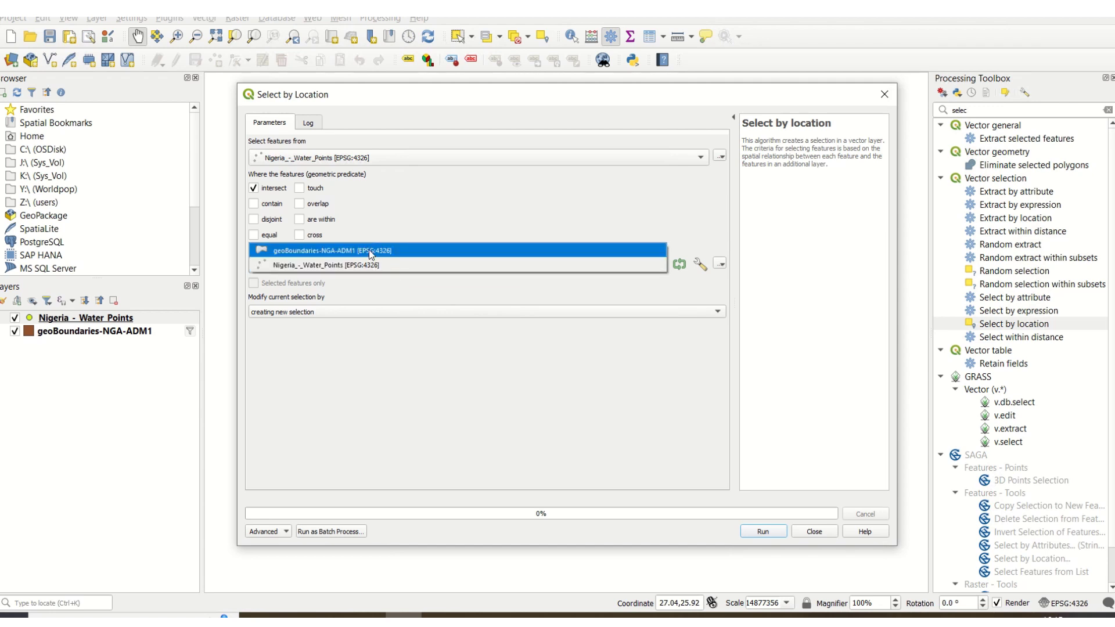
pyautogui.click(371, 252)
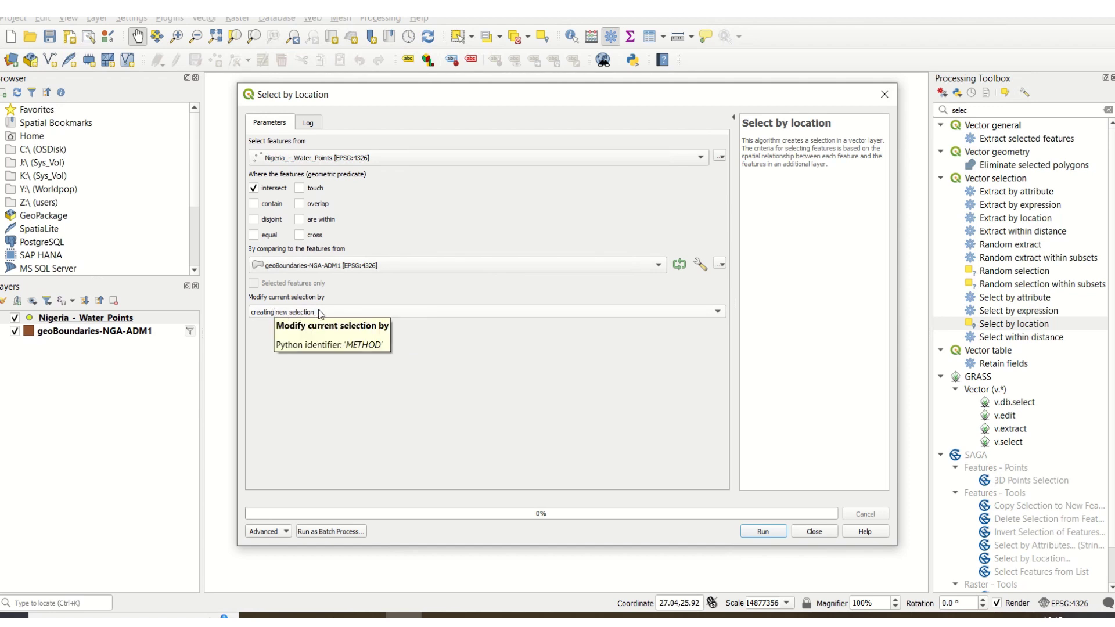
pyautogui.click(355, 309)
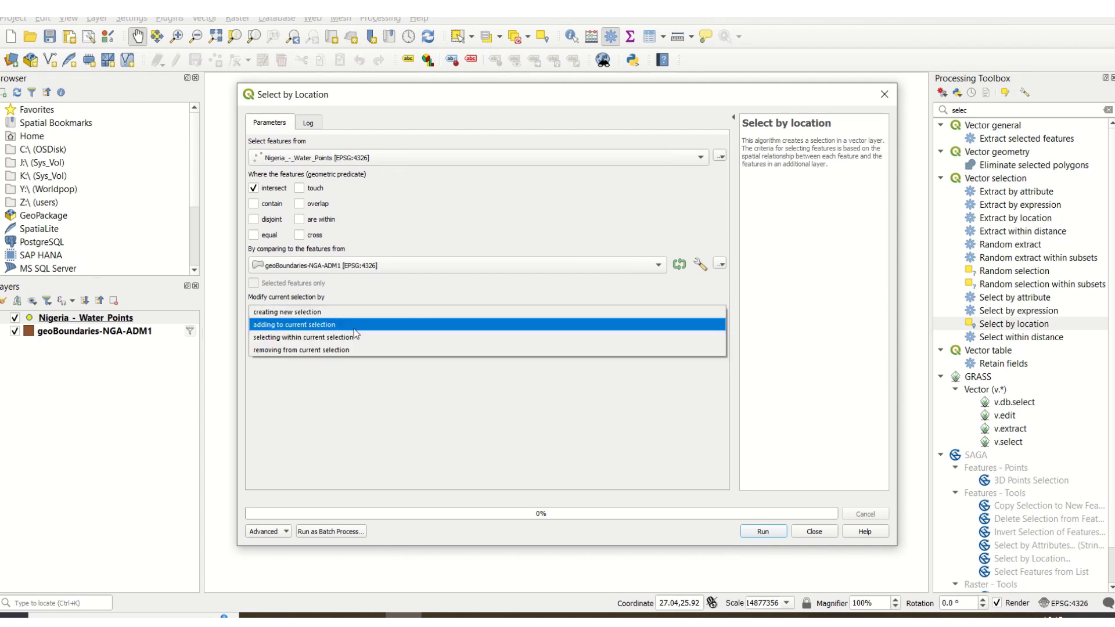
pyautogui.click(427, 378)
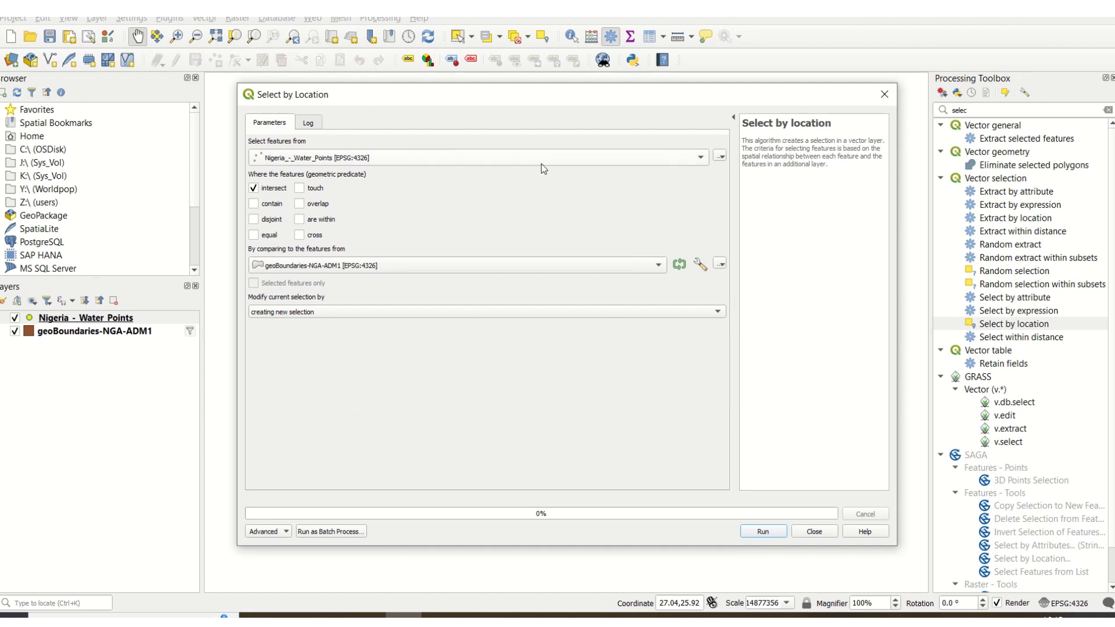
# - Run the selection by location, close the tool and inspect the selected water points in the two states
pyautogui.click(762, 531)
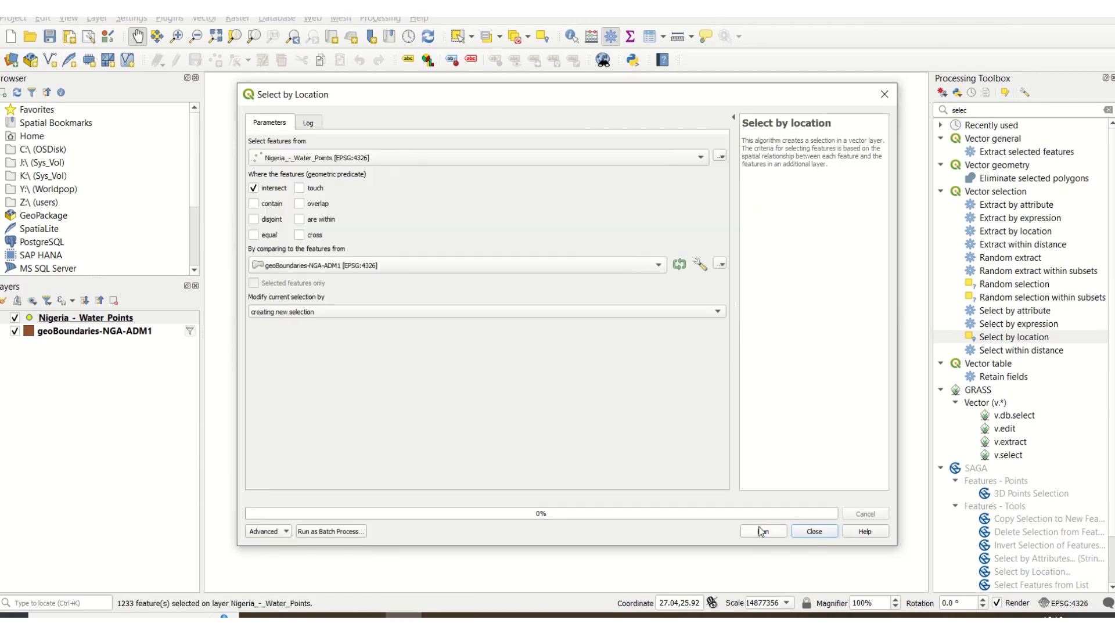
pyautogui.click(813, 533)
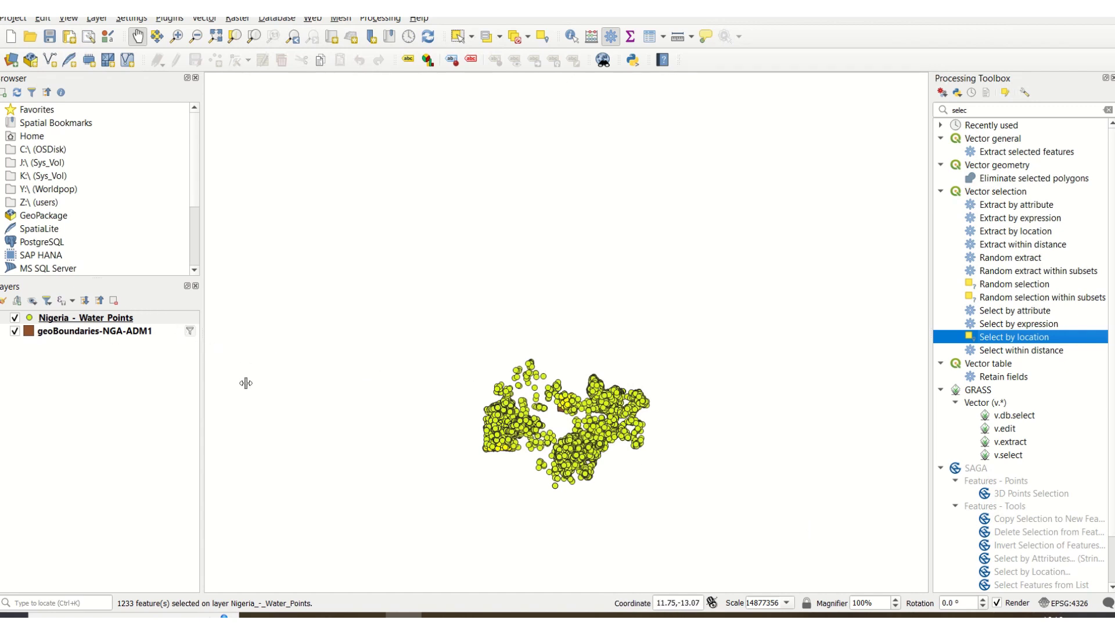
pyautogui.scroll(2, 527, 452)
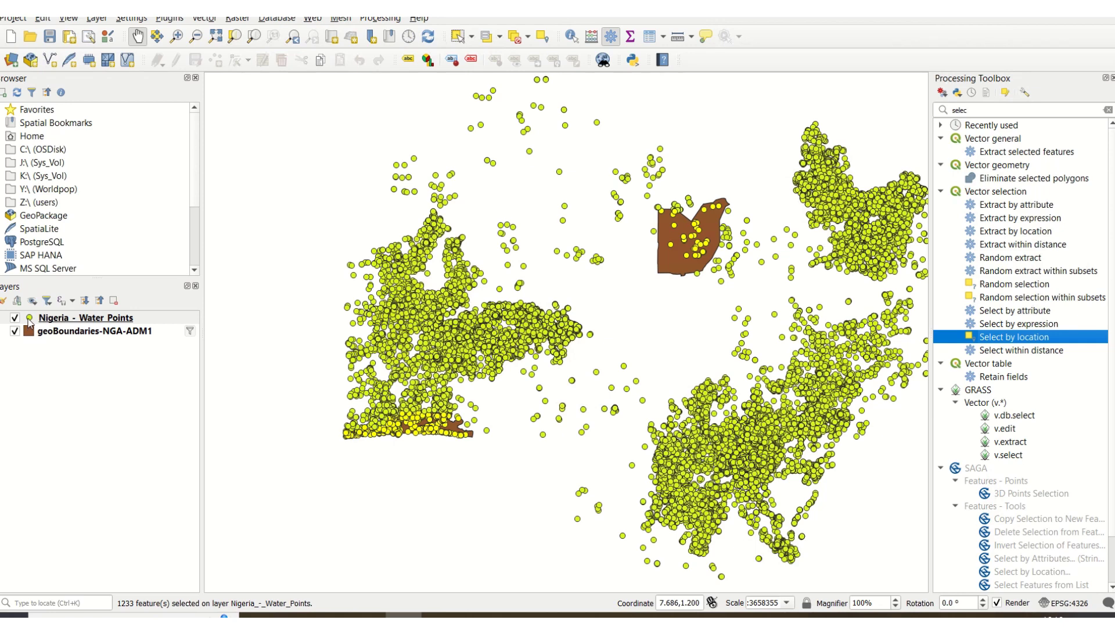
# - Change the Nigeria_-_Water_Points marker colour to purple #6f52f2 and apply the new symbology
pyautogui.click(30, 323)
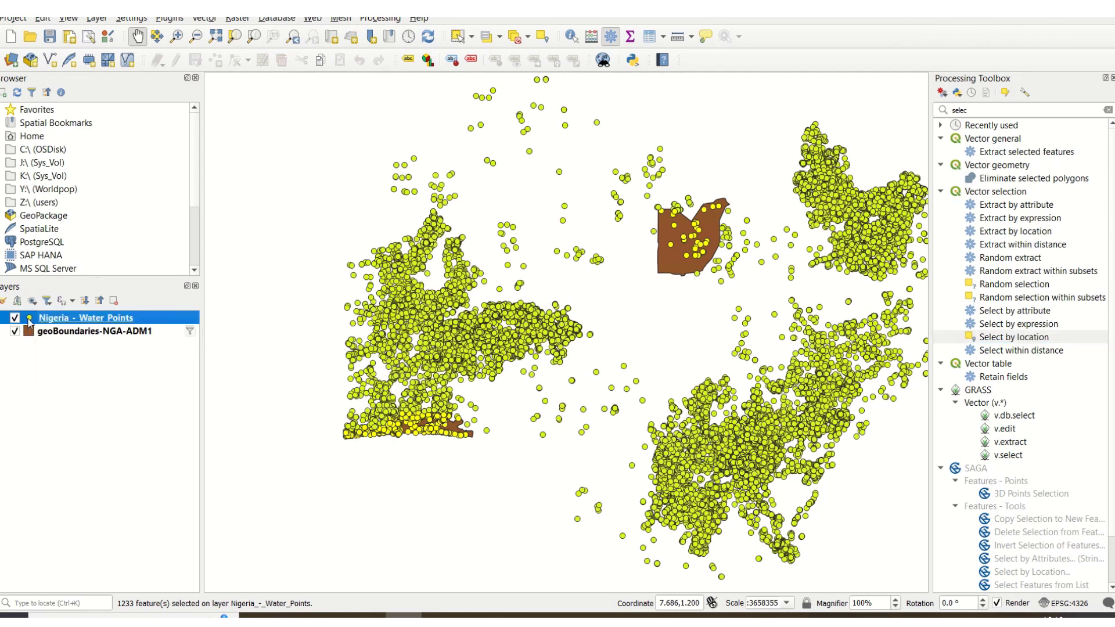
pyautogui.doubleClick(30, 321)
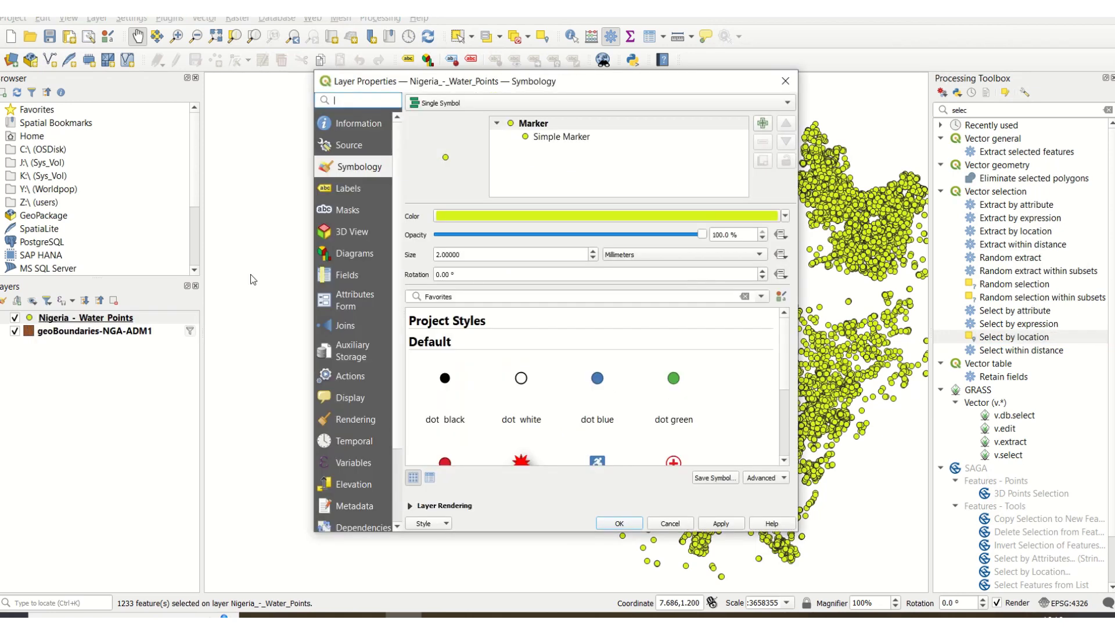
pyautogui.click(525, 220)
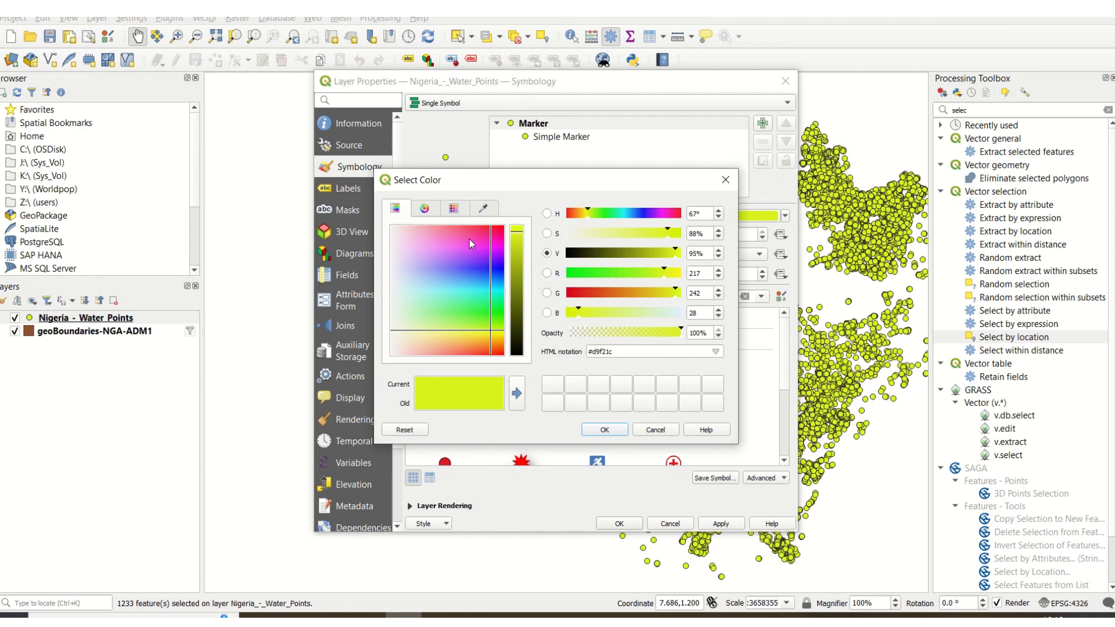
pyautogui.click(465, 263)
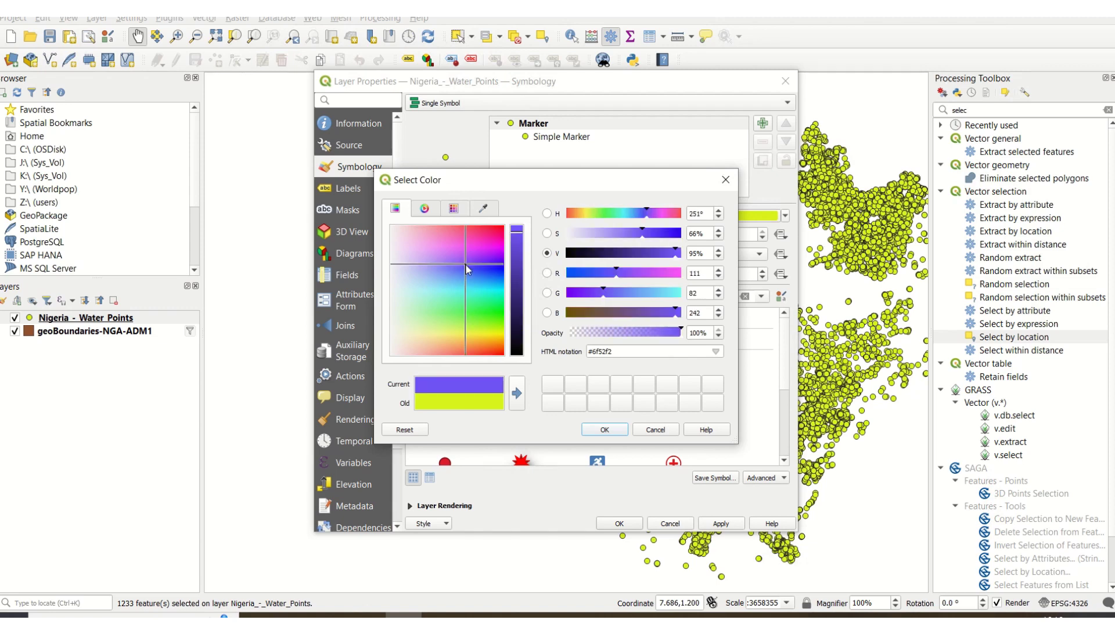
pyautogui.click(615, 432)
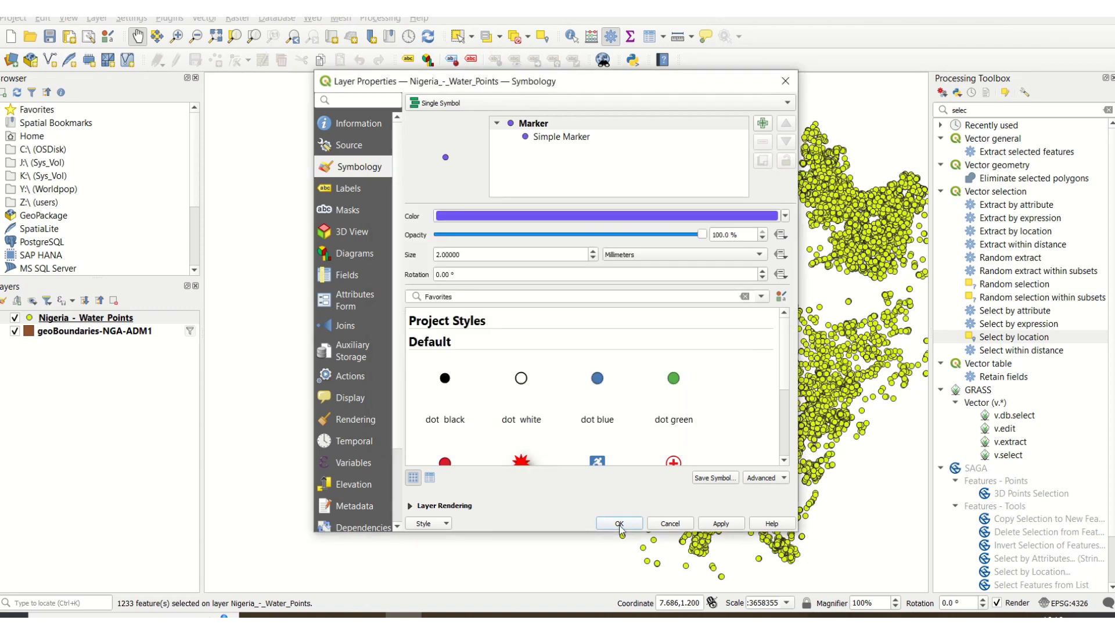
pyautogui.click(619, 523)
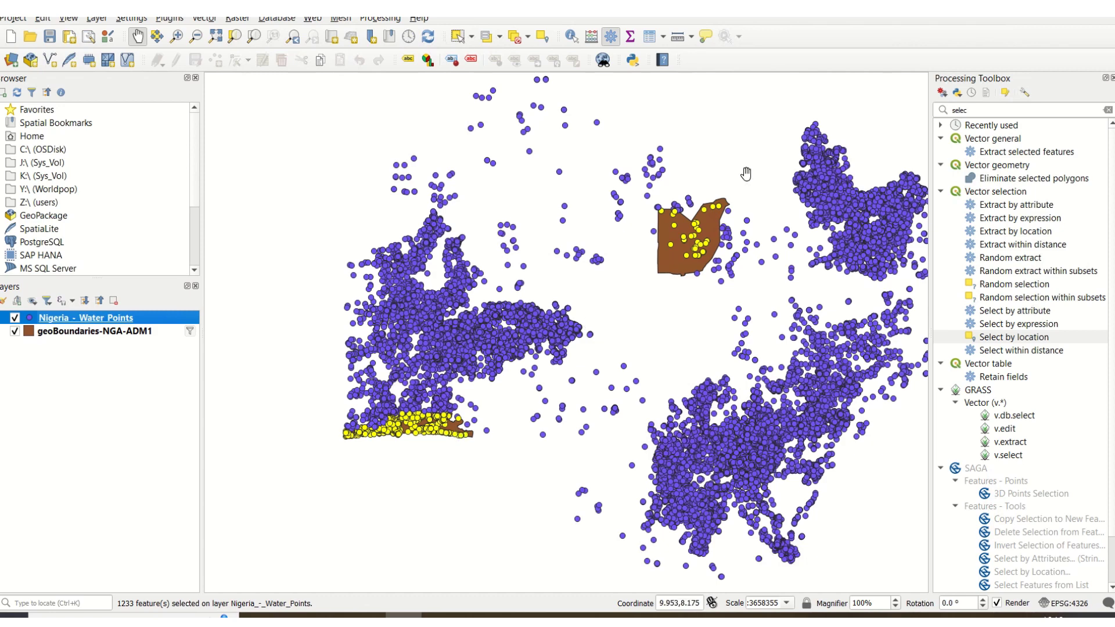
# - Examine the selected water points along the Lagos boundary and in Abuja against the unselected points around them
pyautogui.scroll(3, 405, 438)
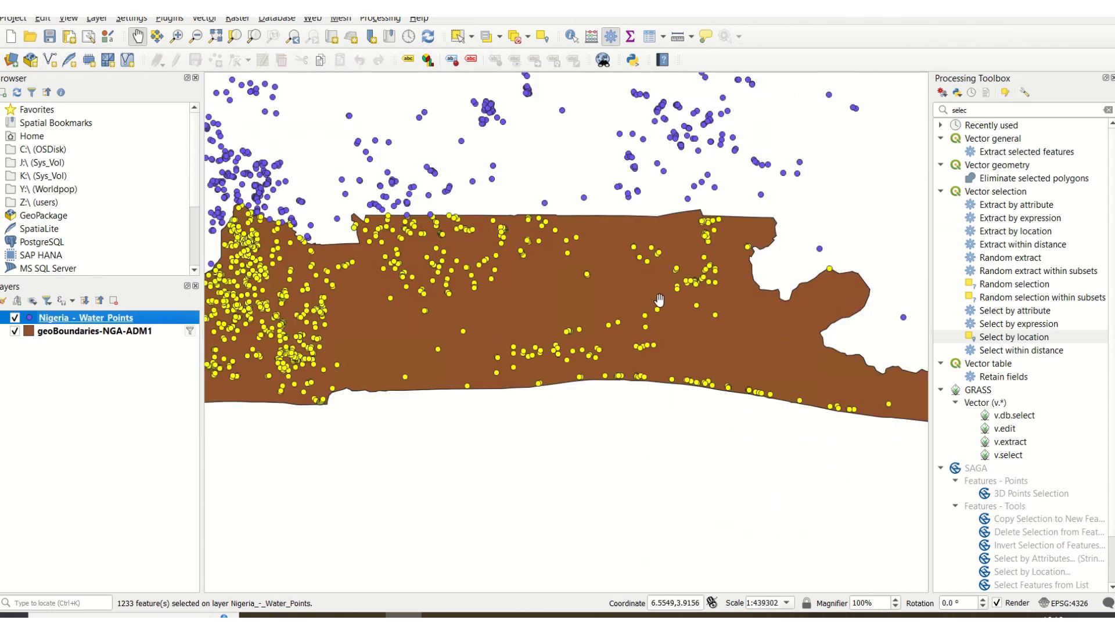
pyautogui.scroll(-1, 660, 300)
pyautogui.moveTo(747, 288); pyautogui.dragTo(647, 373)
pyautogui.scroll(-1, 643, 378)
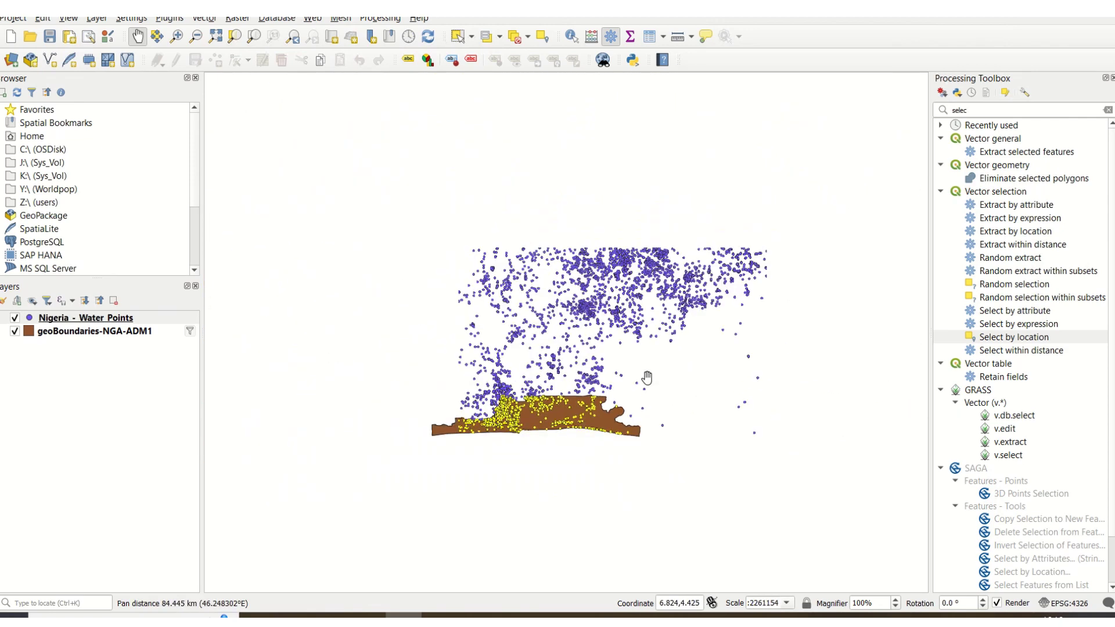
pyautogui.scroll(3, 523, 402)
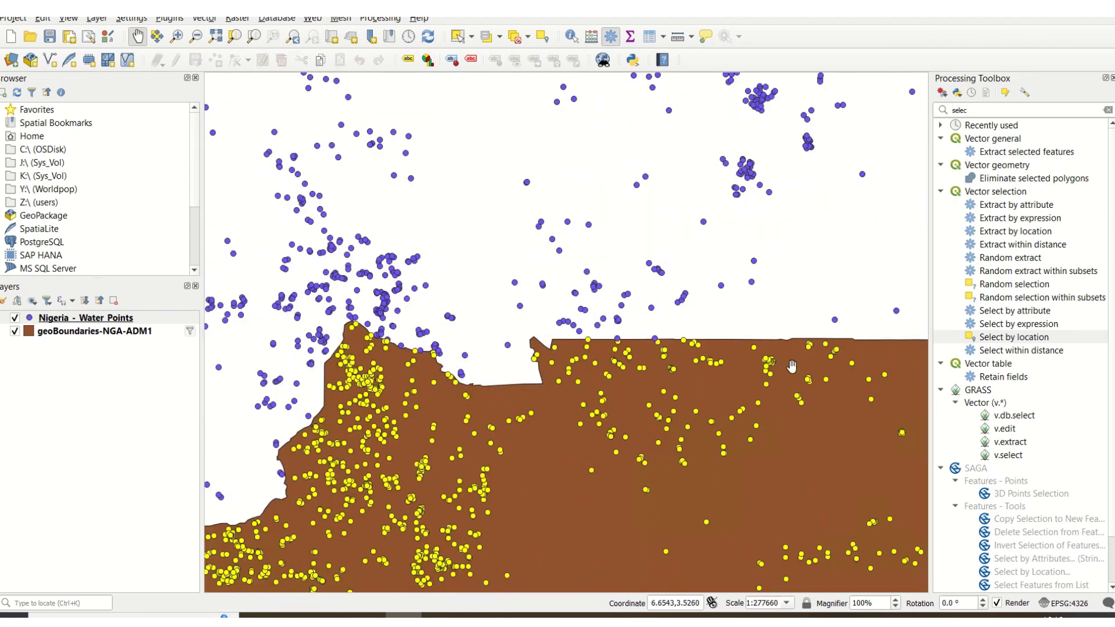
pyautogui.scroll(-2, 755, 431)
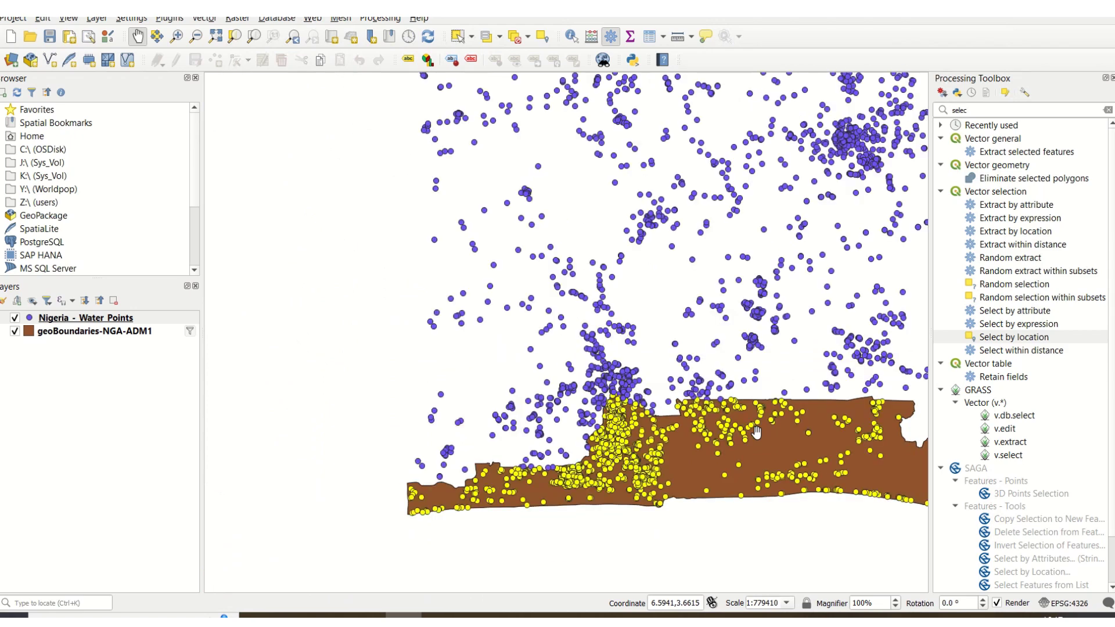
pyautogui.moveTo(755, 431); pyautogui.dragTo(577, 401)
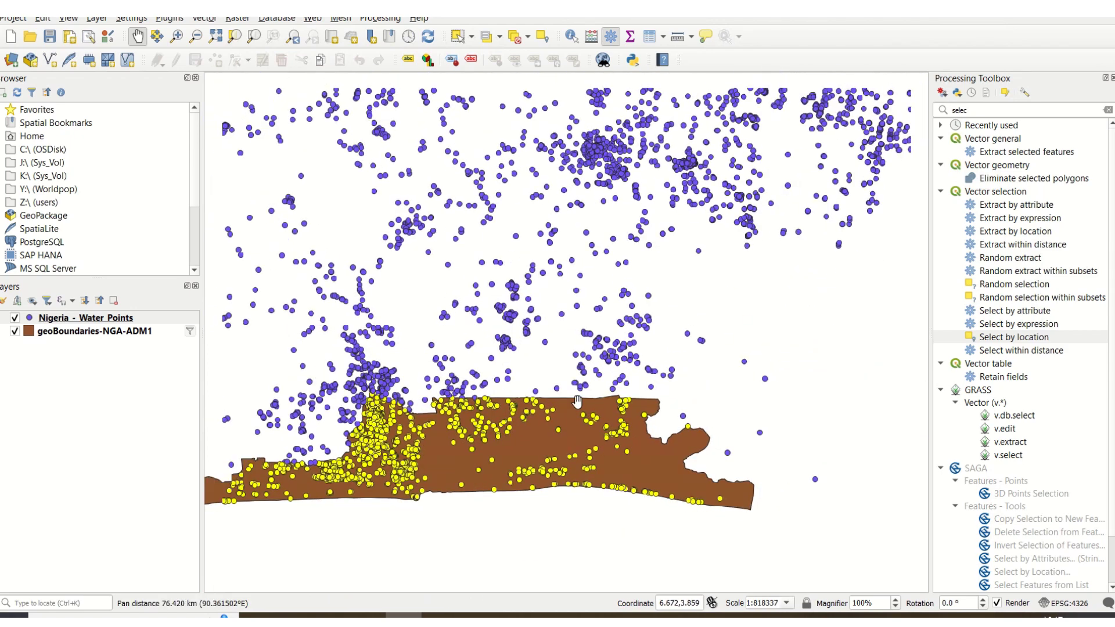
pyautogui.scroll(-1, 577, 400)
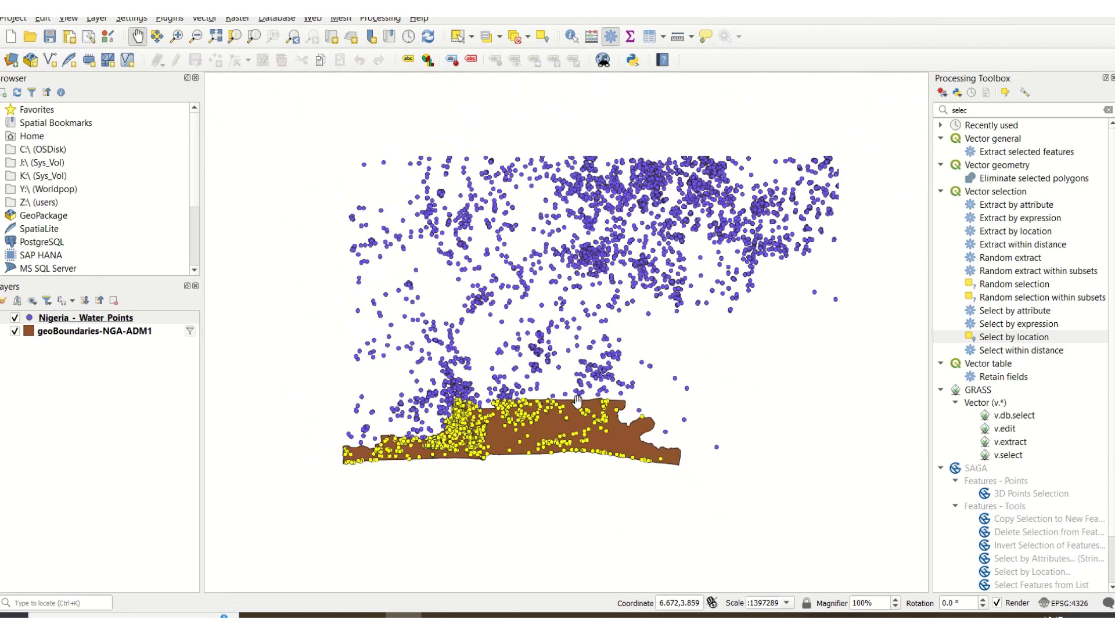
pyautogui.scroll(-2, 577, 401)
pyautogui.moveTo(822, 235); pyautogui.dragTo(720, 244)
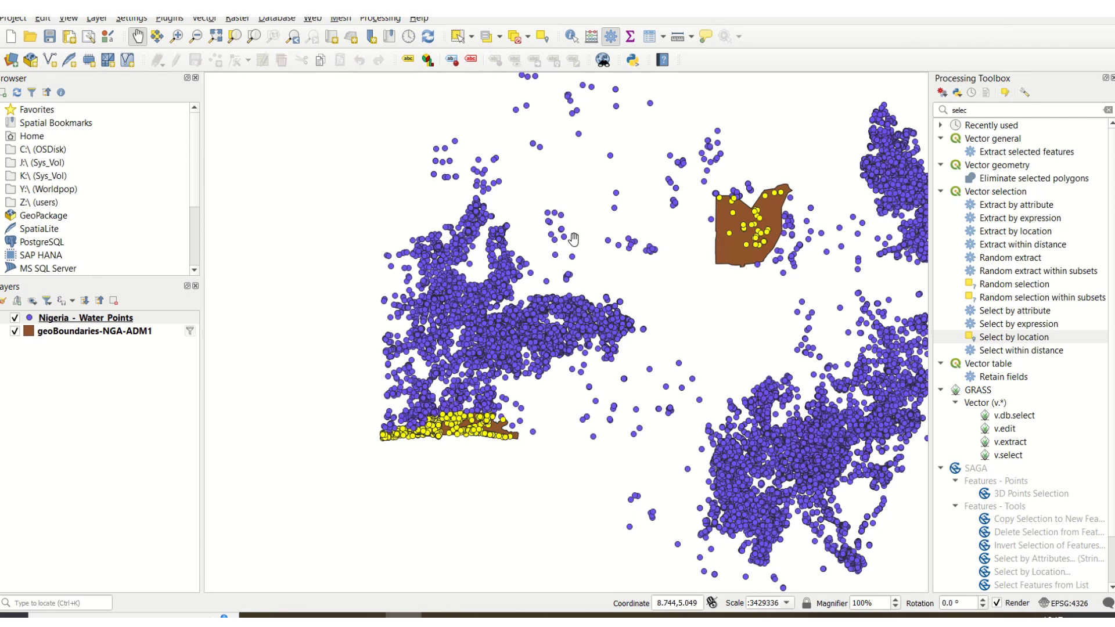
# - Start exporting only the selected features of the Nigeria_-_Water_Points layer
pyautogui.rightClick(106, 320)
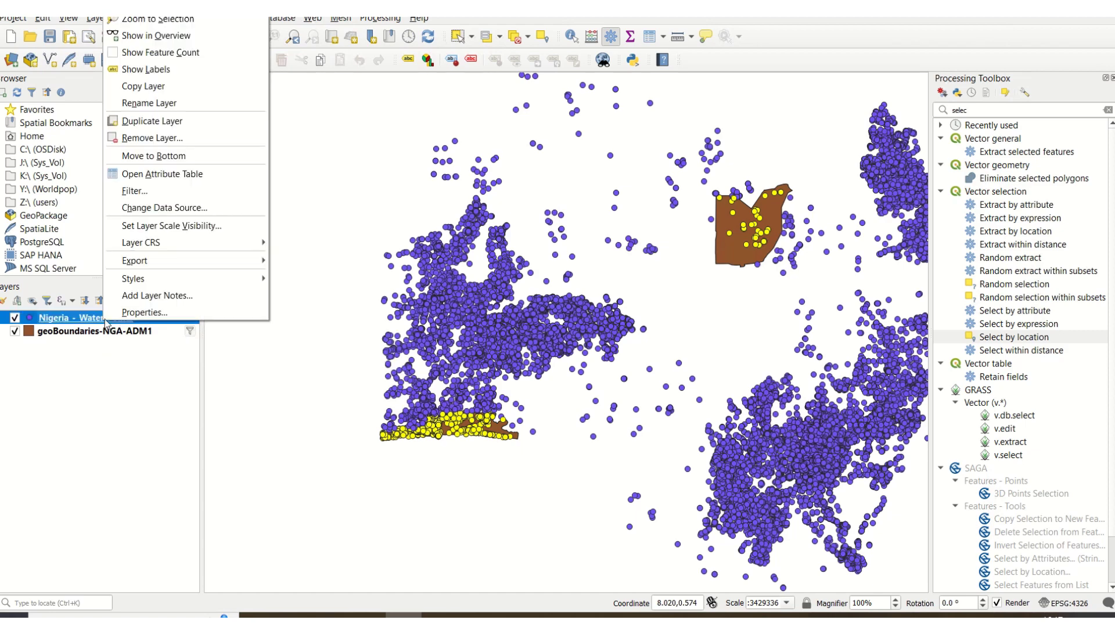
pyautogui.moveTo(137, 281)
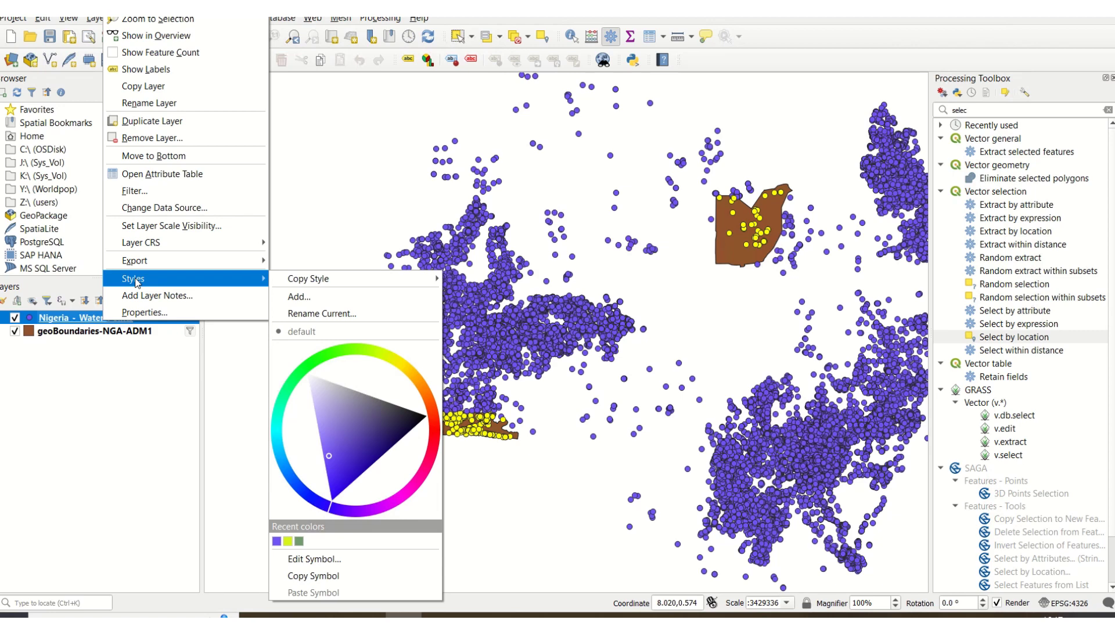
pyautogui.moveTo(164, 260)
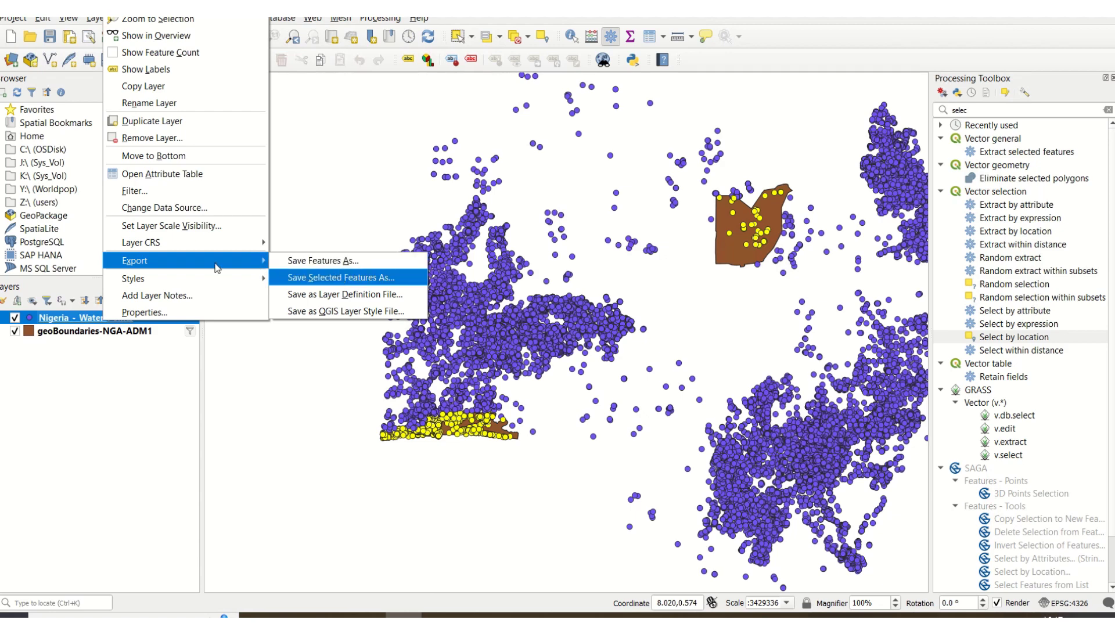
pyautogui.click(316, 279)
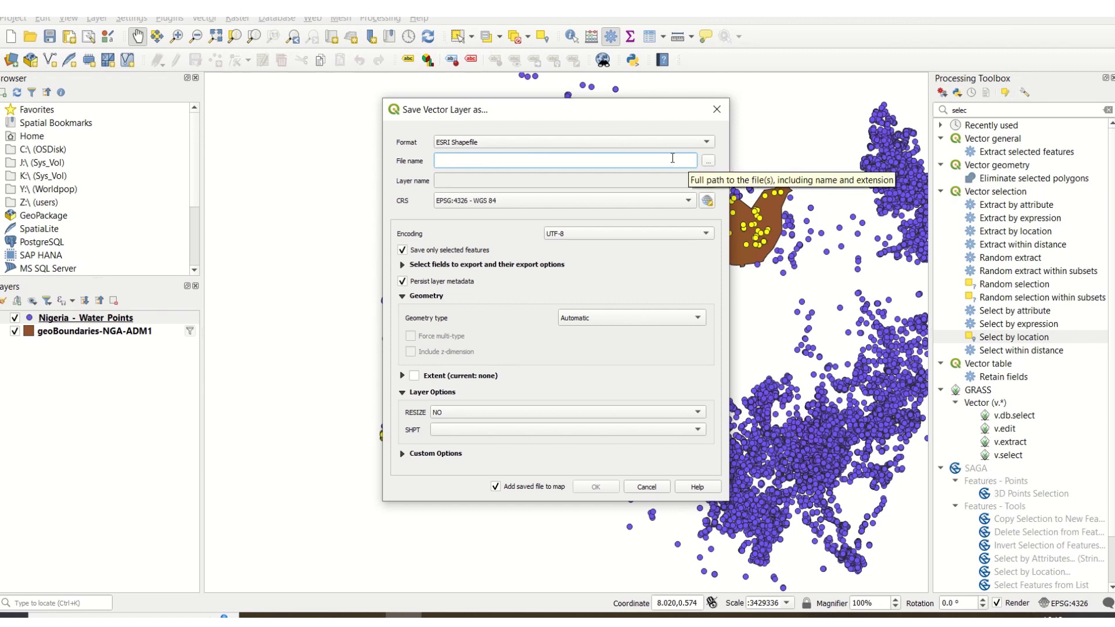
pyautogui.write('jskll')
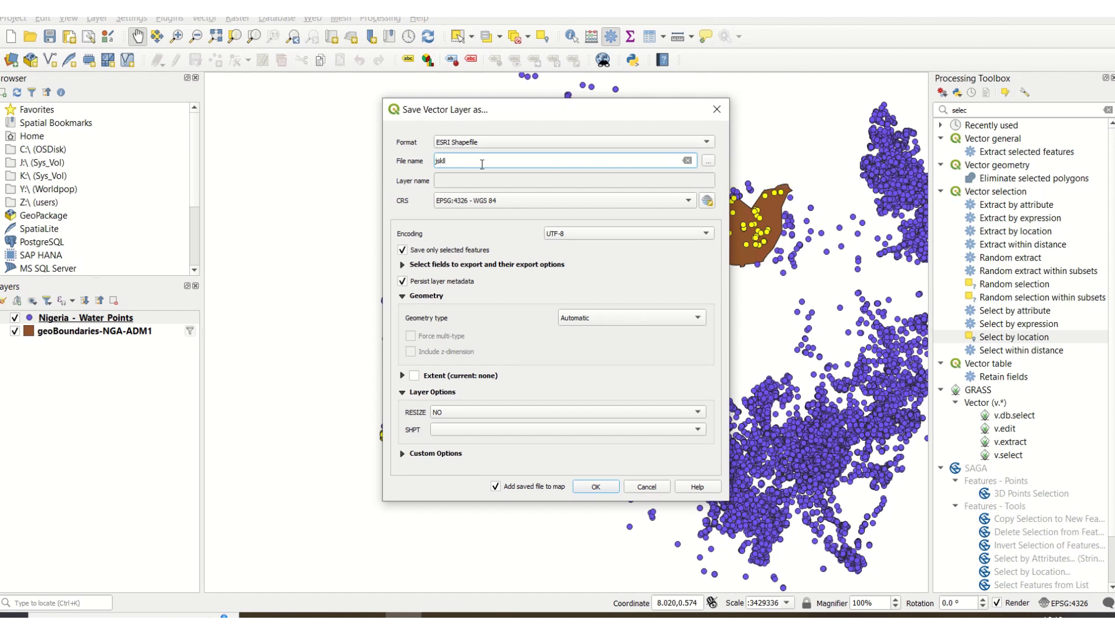
pyautogui.press('BackSpace')
pyautogui.press('BackSpace')
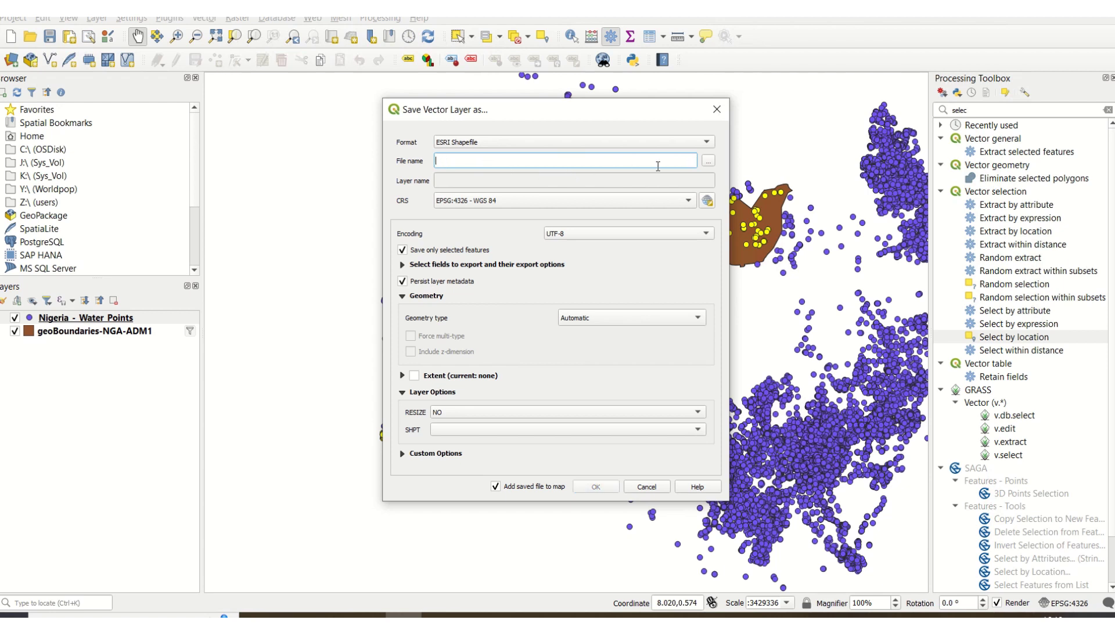
# - Set the export's output file to waterpoint_lag_abuja in the Downloads folder
pyautogui.click(707, 162)
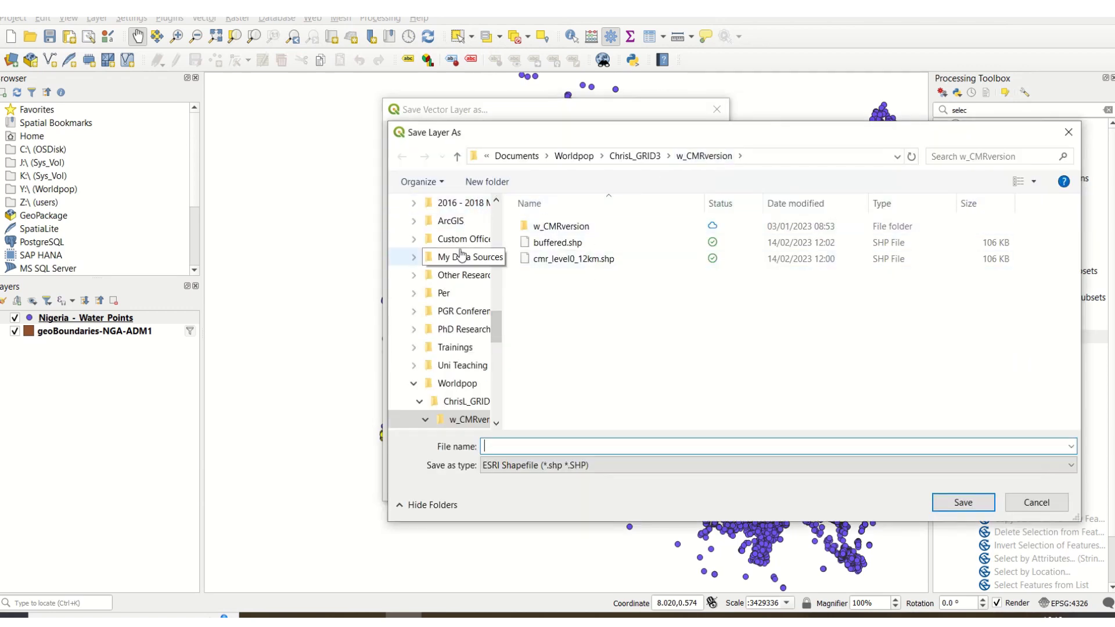
pyautogui.scroll(10, 461, 255)
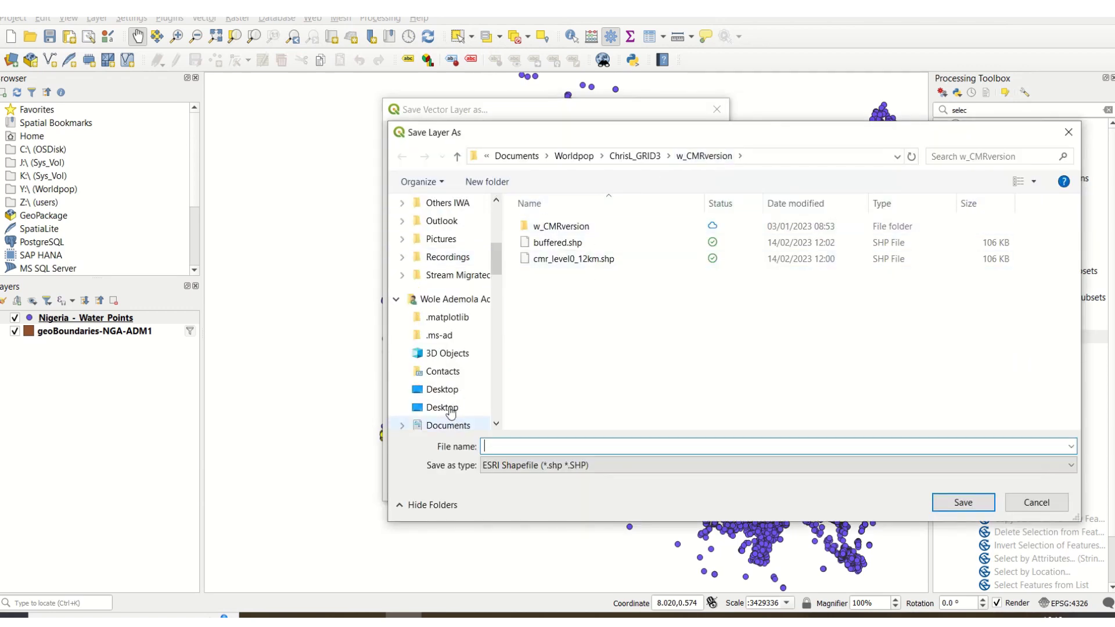
pyautogui.scroll(5, 447, 367)
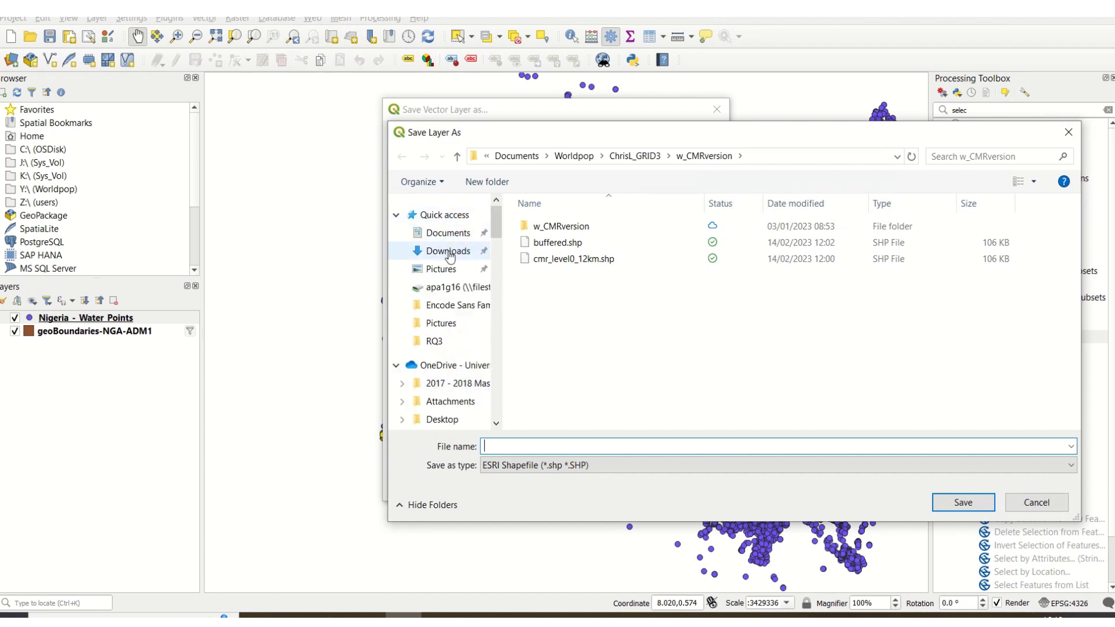
pyautogui.click(448, 251)
pyautogui.click(564, 445)
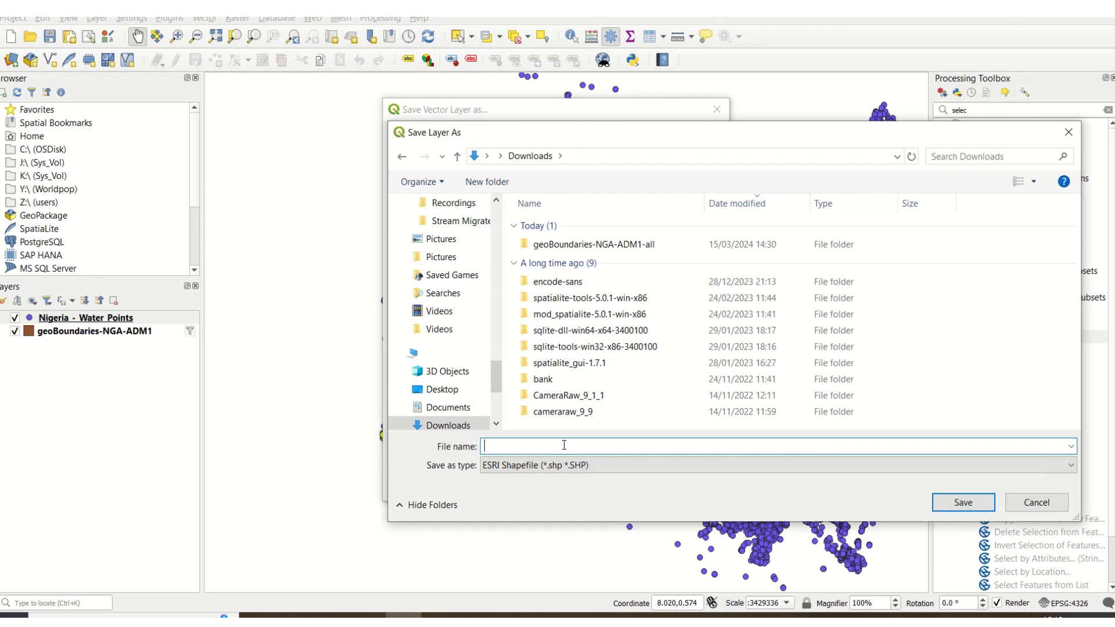
pyautogui.write('waterpoint_lag_abuja')
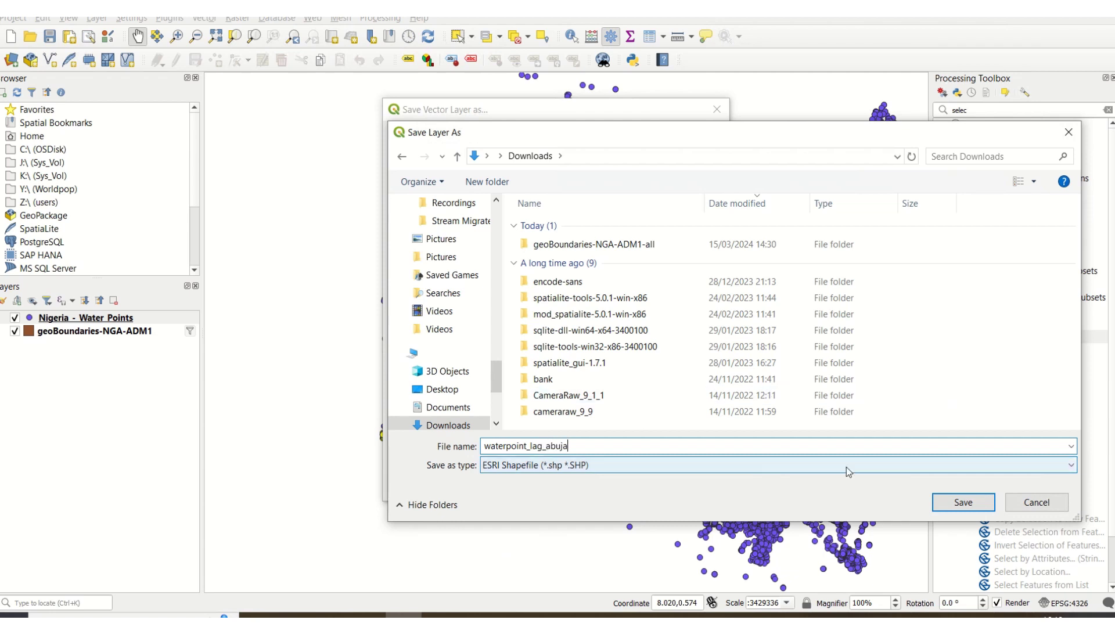
pyautogui.click(963, 502)
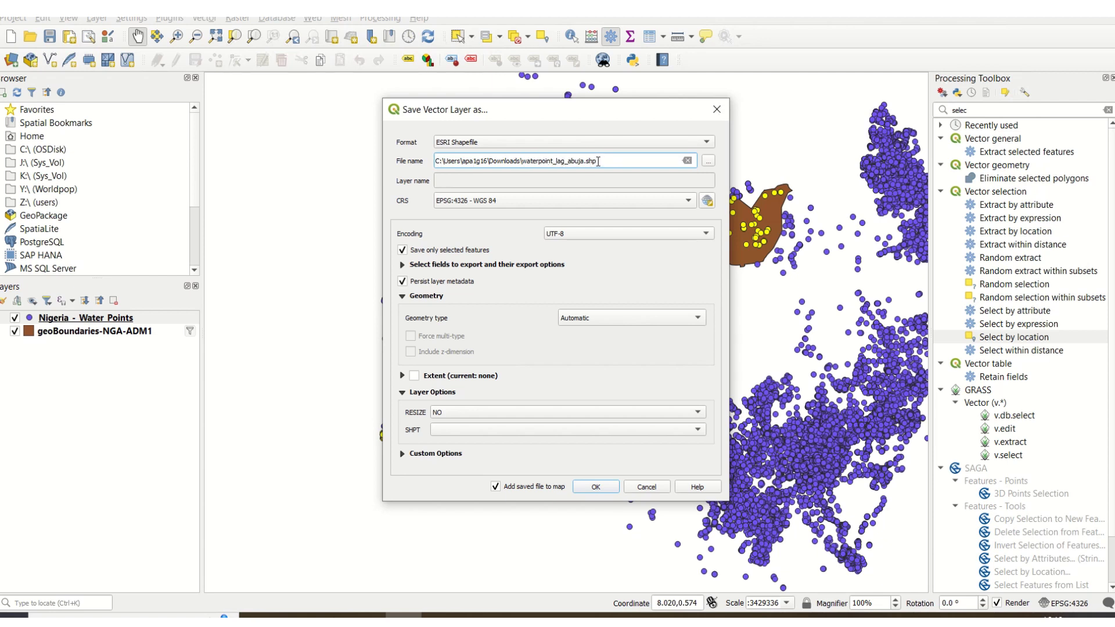
# - Review the available formats, keep ESRI Shapefile with EPSG:4326 - WGS 84, and export the selected water points to the map
pyautogui.click(630, 139)
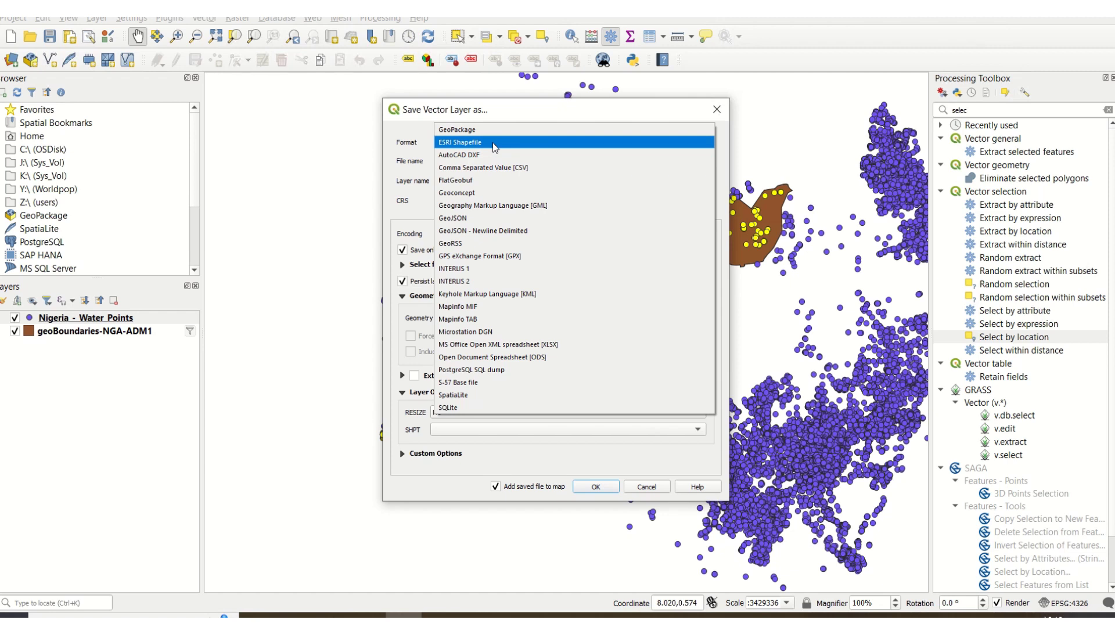
pyautogui.click(530, 110)
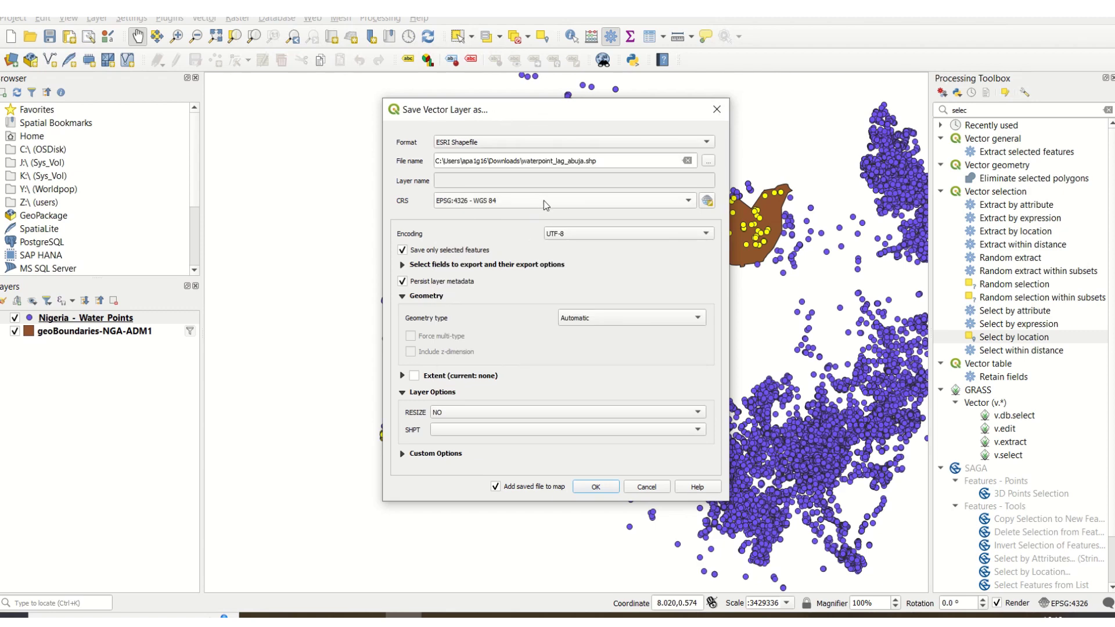
pyautogui.moveTo(543, 200)
pyautogui.click(591, 488)
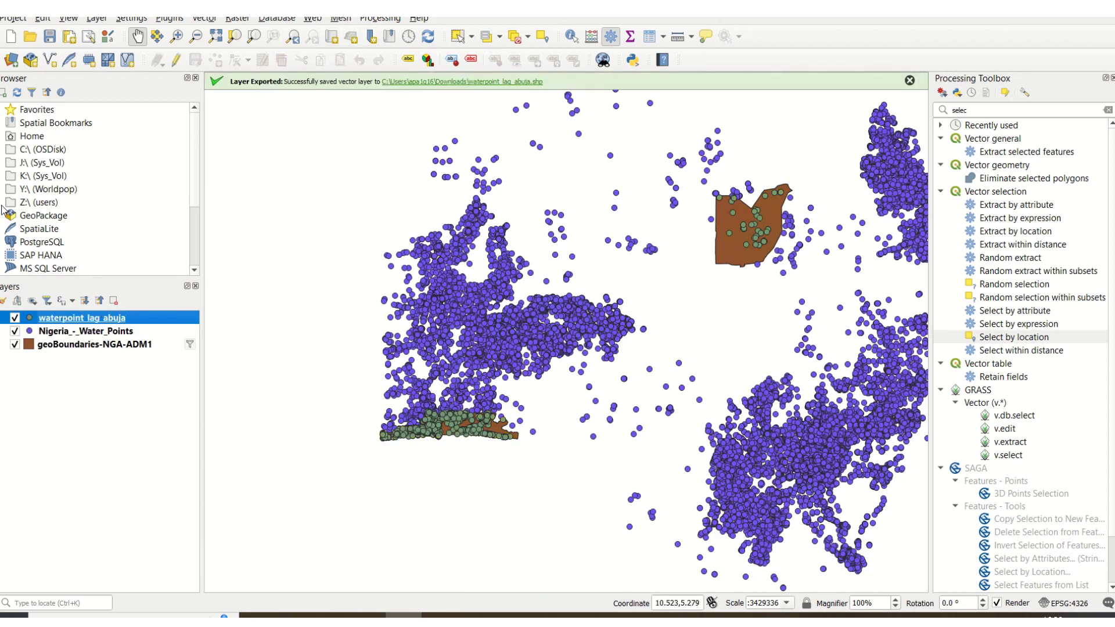
# - Hide the Nigeria_-_Water_Points layer and inspect the exported waterpoint_lag_abuja points within the two states
pyautogui.click(15, 331)
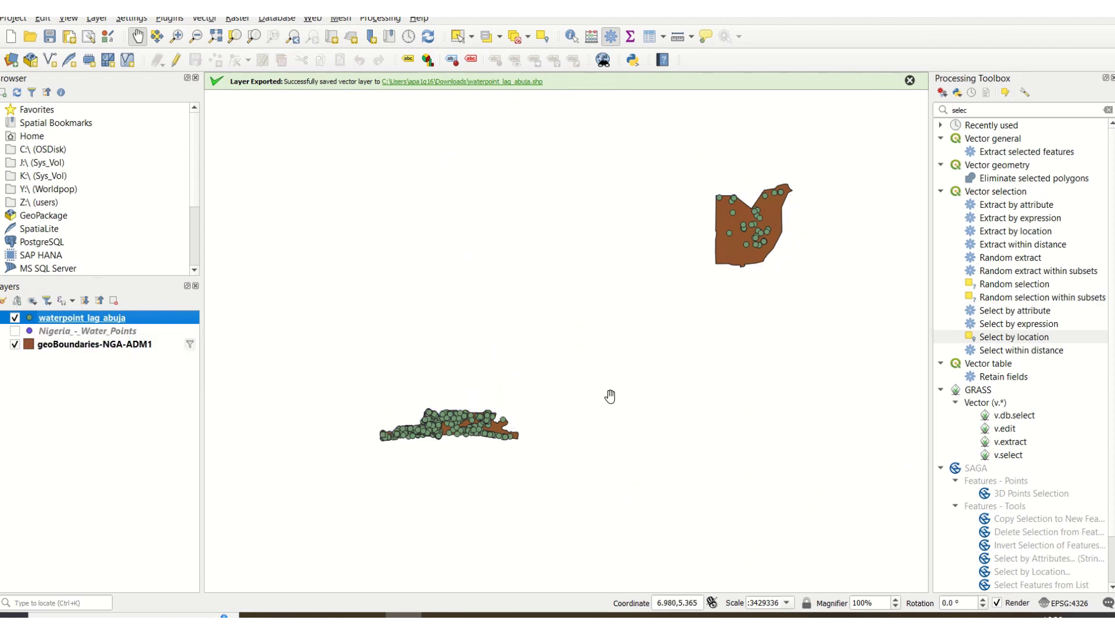
pyautogui.scroll(-1, 608, 397)
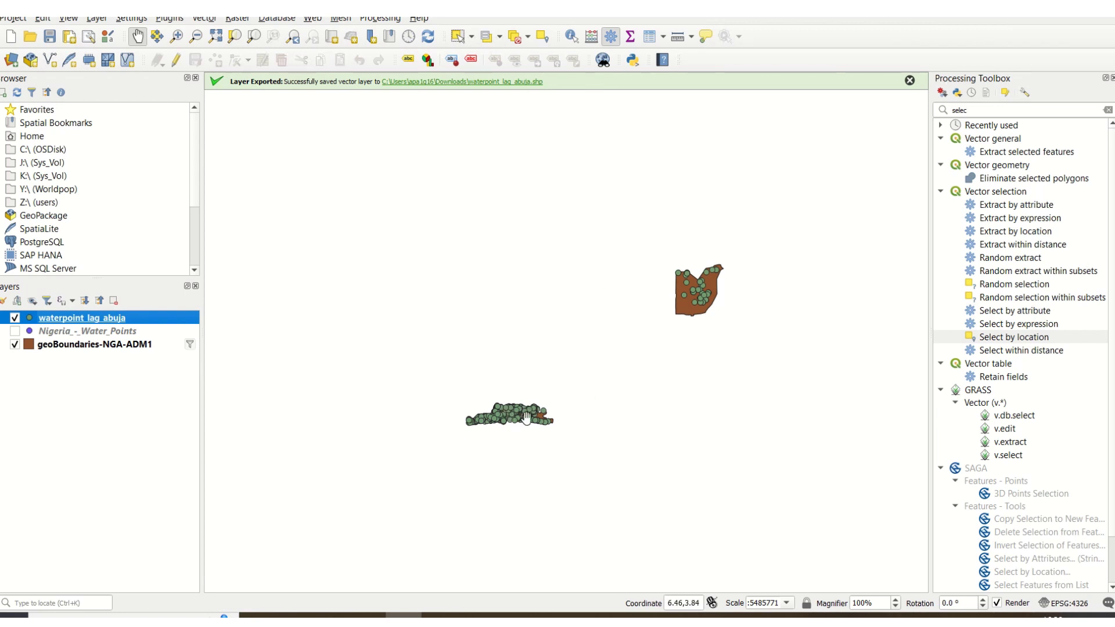
pyautogui.scroll(3, 526, 415)
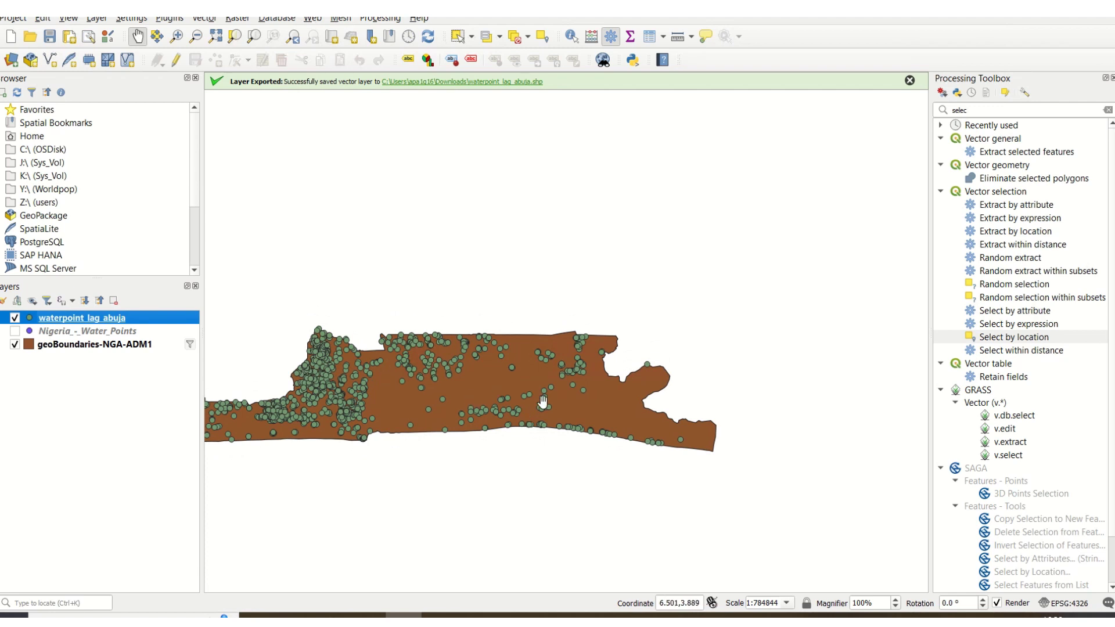
pyautogui.scroll(-2, 542, 400)
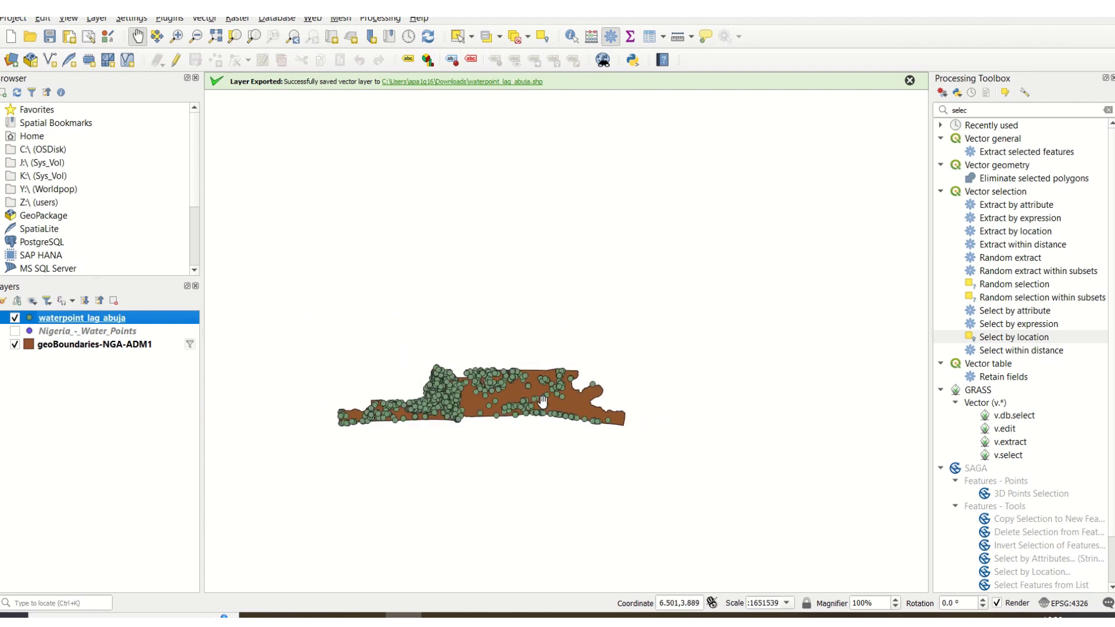
pyautogui.scroll(-5, 542, 401)
pyautogui.scroll(5, 597, 383)
pyautogui.scroll(-1, 597, 383)
pyautogui.moveTo(490, 375); pyautogui.dragTo(584, 337)
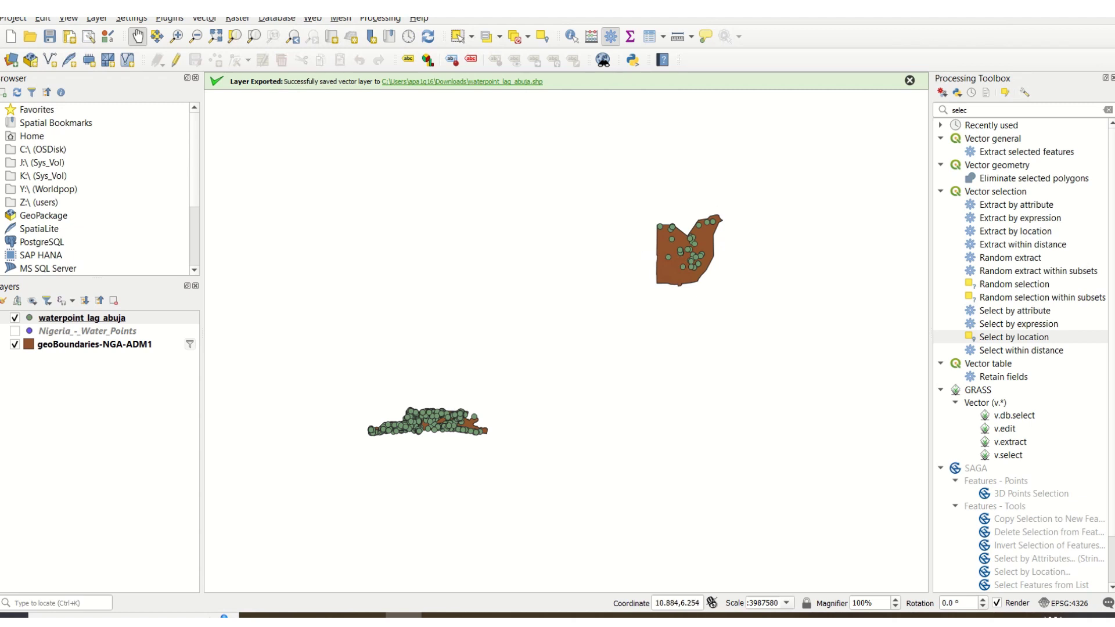
# - Minimise all open windows to show the Windows desktop
pyautogui.press('super+d')
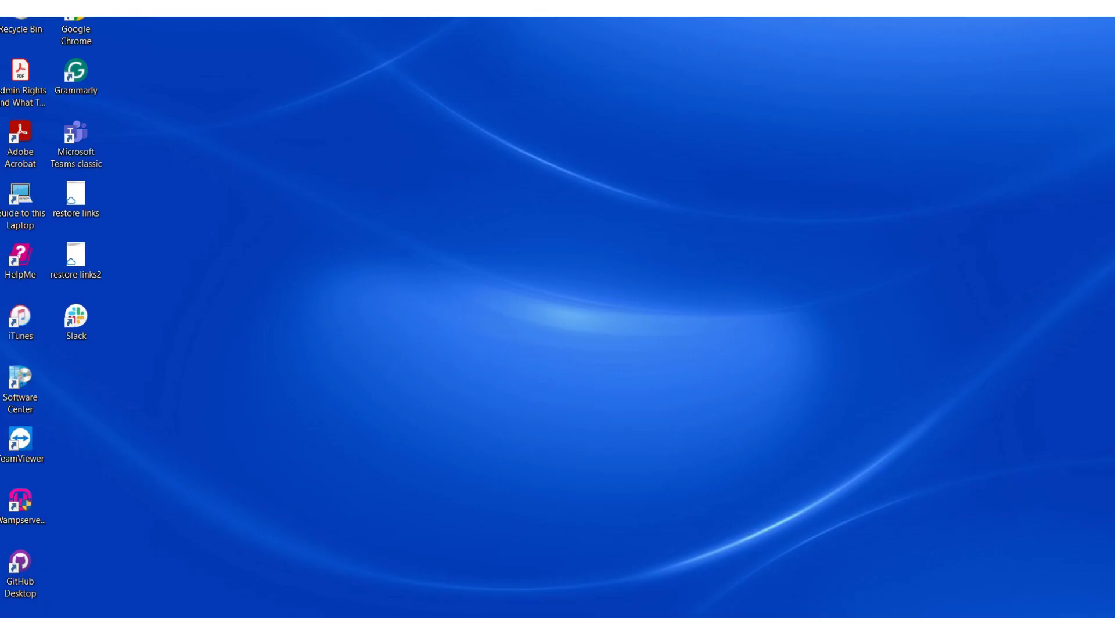